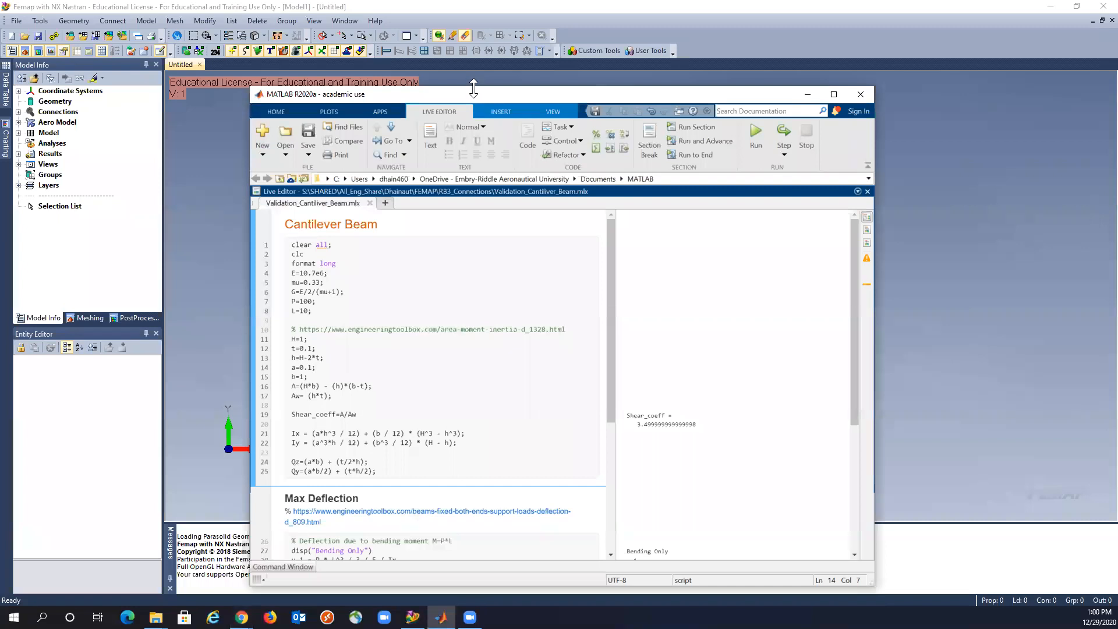
Step: Review the material, load, length and section inputs and the deflection, moment and stress results in the MATLAB cantilever beam script
drag(472, 87, 490, 111)
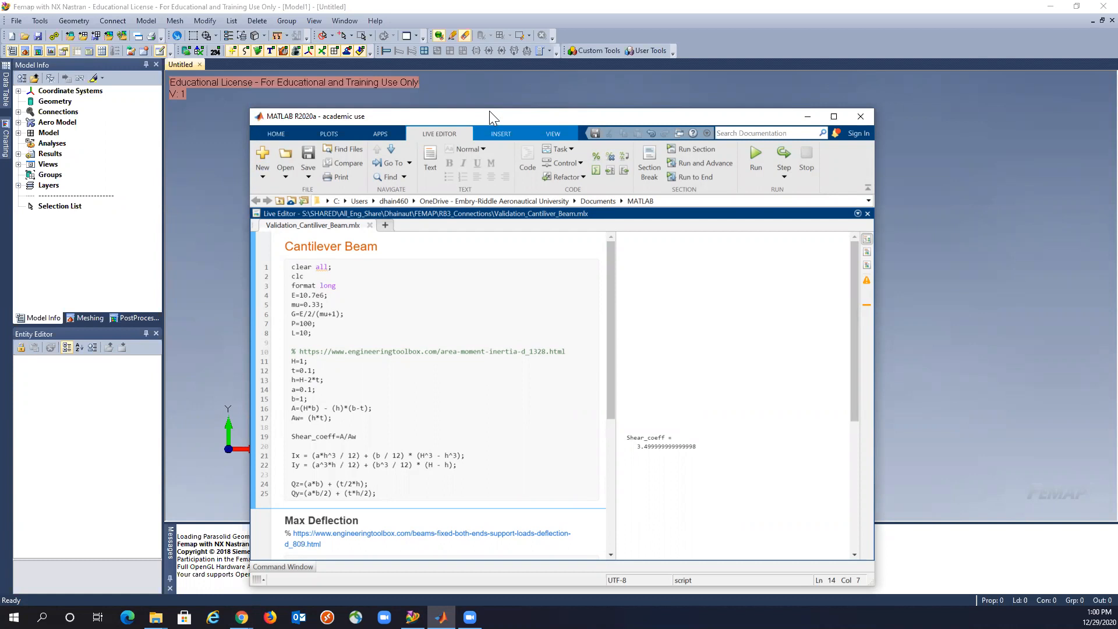
drag(489, 111, 488, 75)
drag(290, 260, 341, 266)
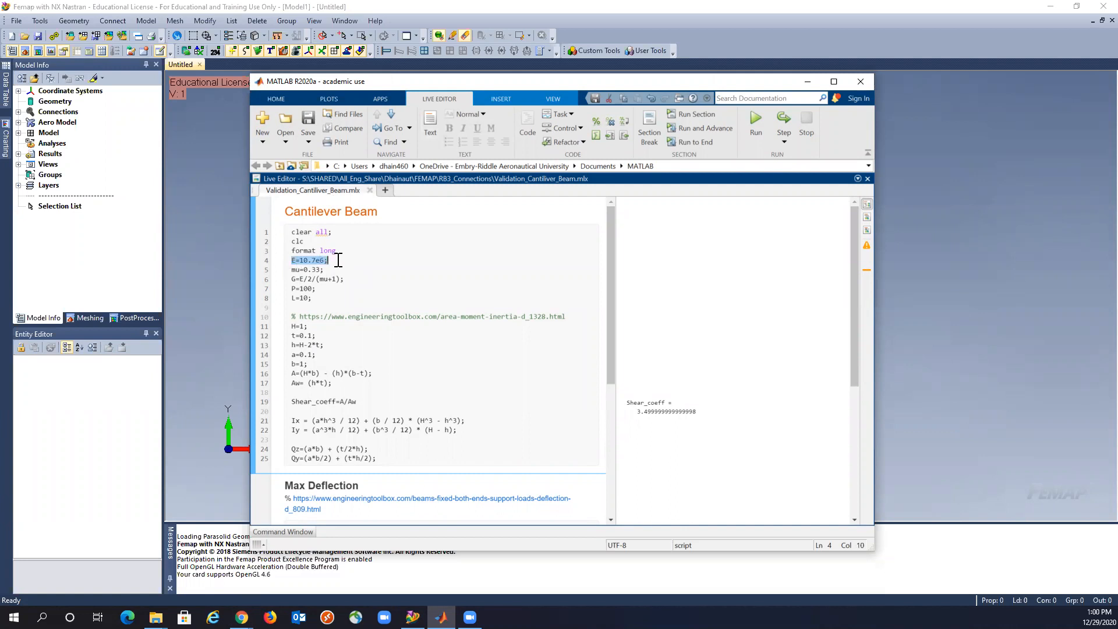
click(327, 271)
drag(291, 289, 315, 300)
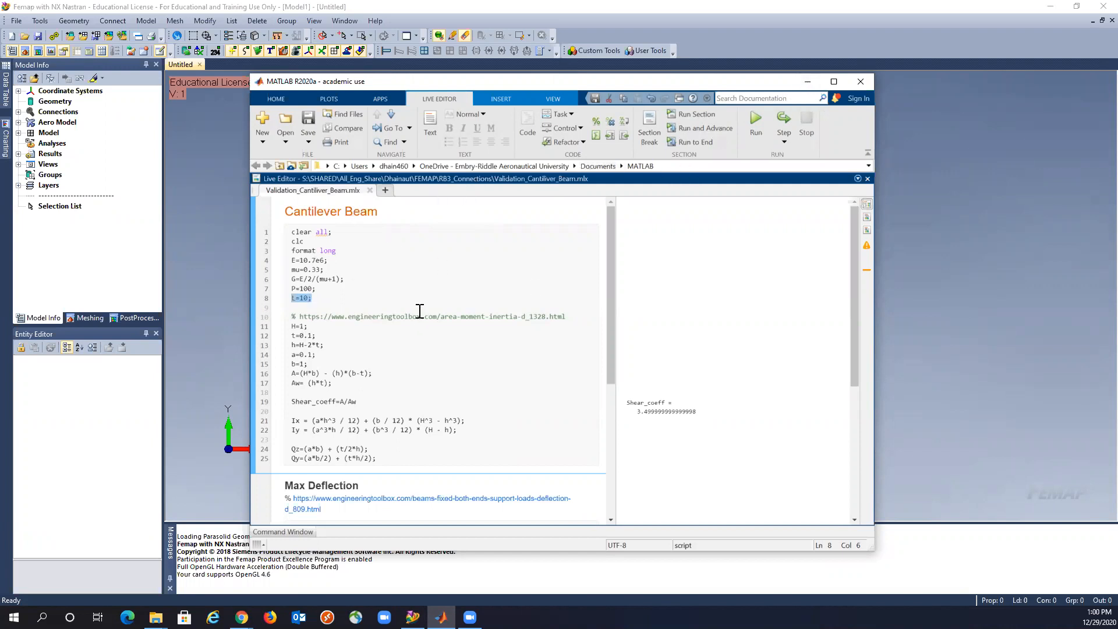
scroll(420, 311, down, 5)
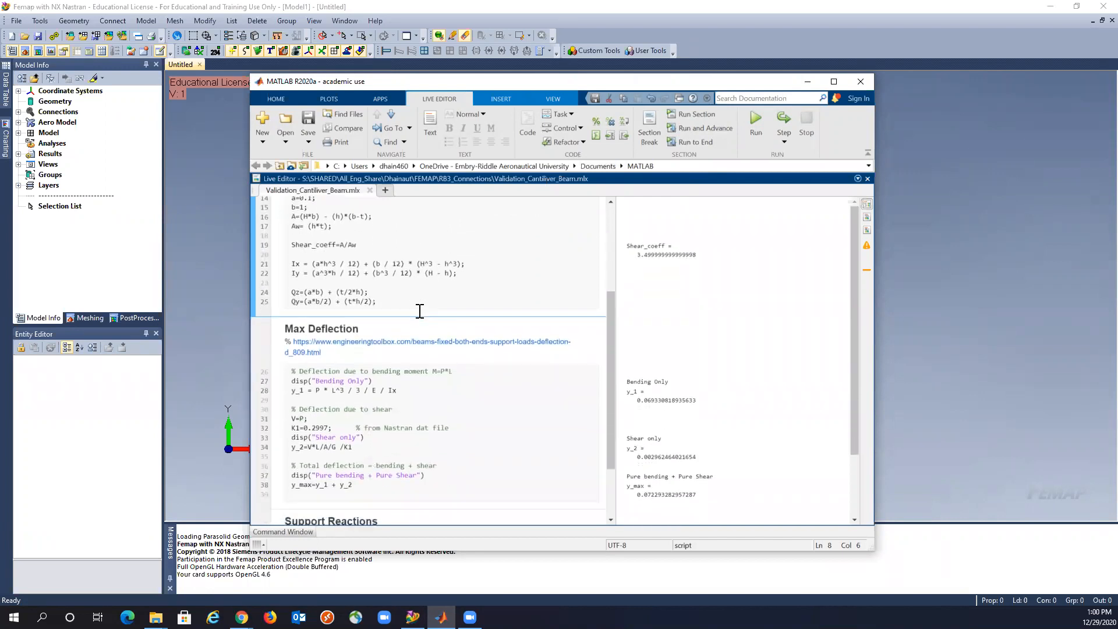
scroll(420, 311, down, 3)
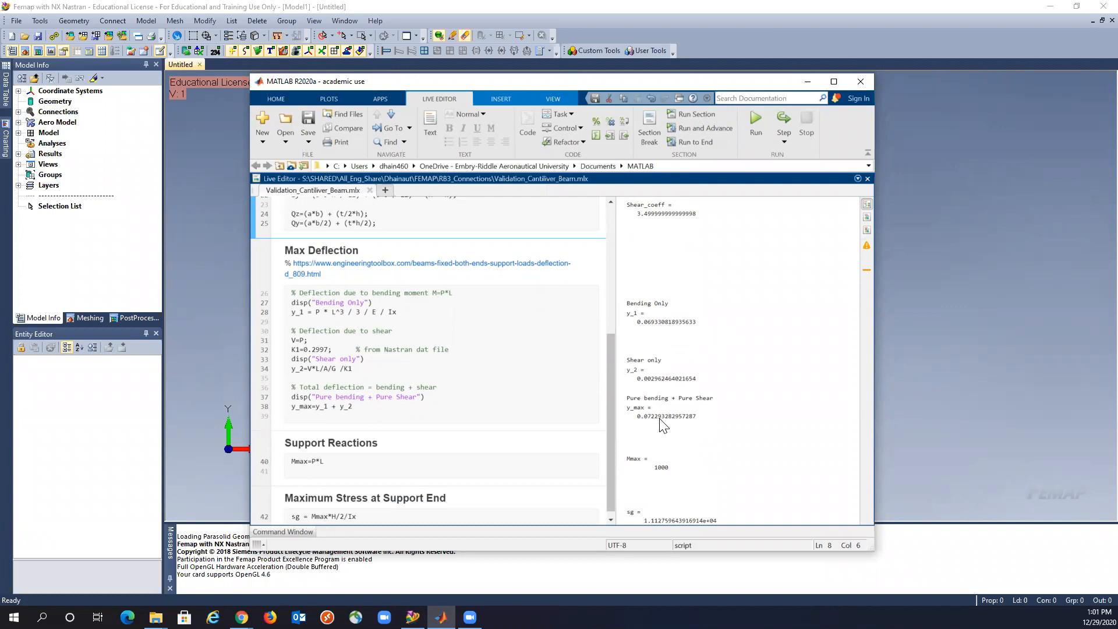
click(806, 81)
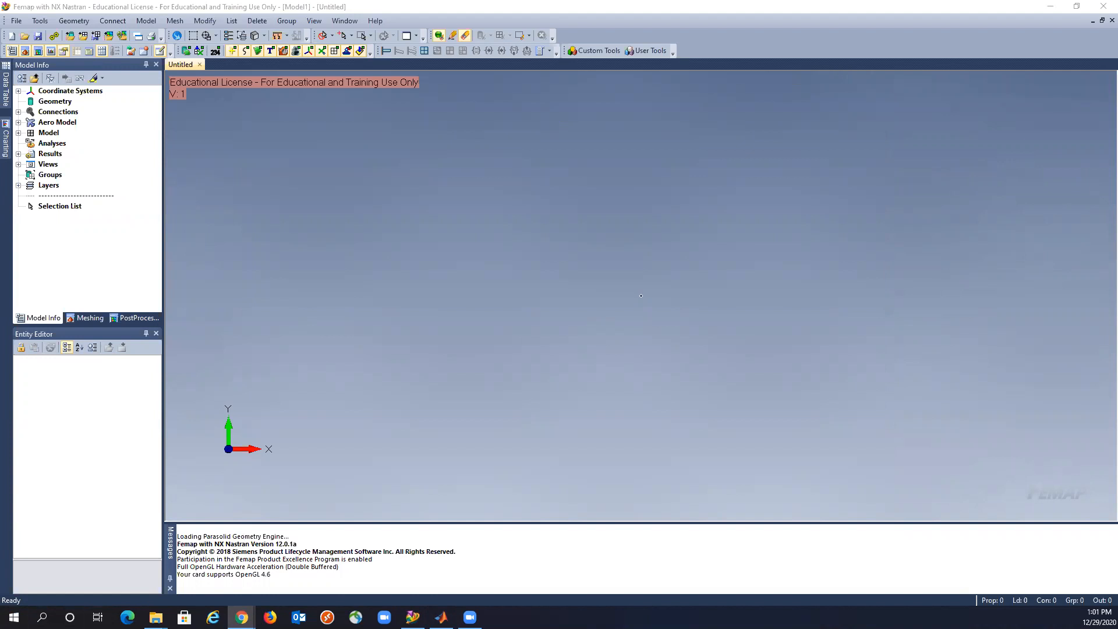
Step: Switch to the browser and examine the shear flow distributions of common cross-sections on the theory page
drag(0, 6, 287, 1)
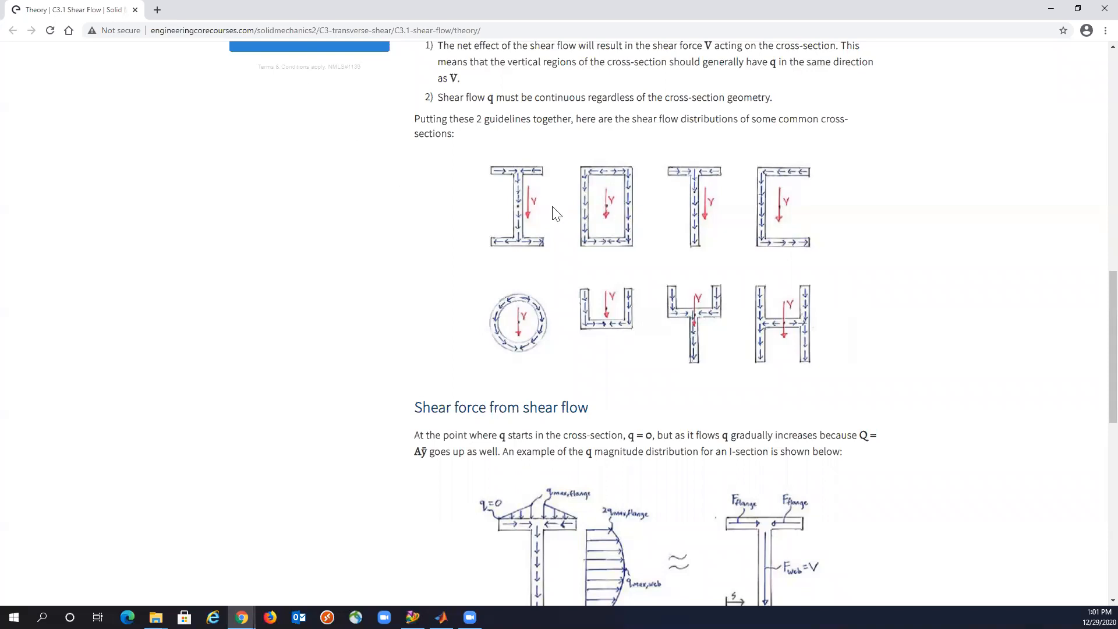
click(1044, 14)
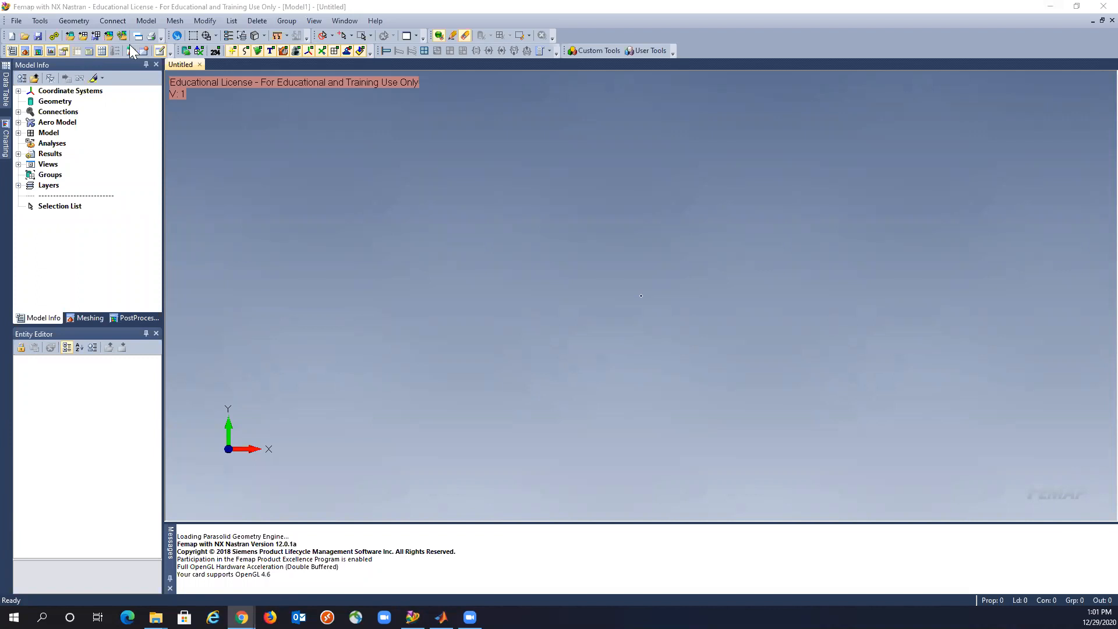
Step: Create a new model in Femap and add the library material 2024-T351 Al Plate: t = 0.25 to 0.5 inches
click(17, 22)
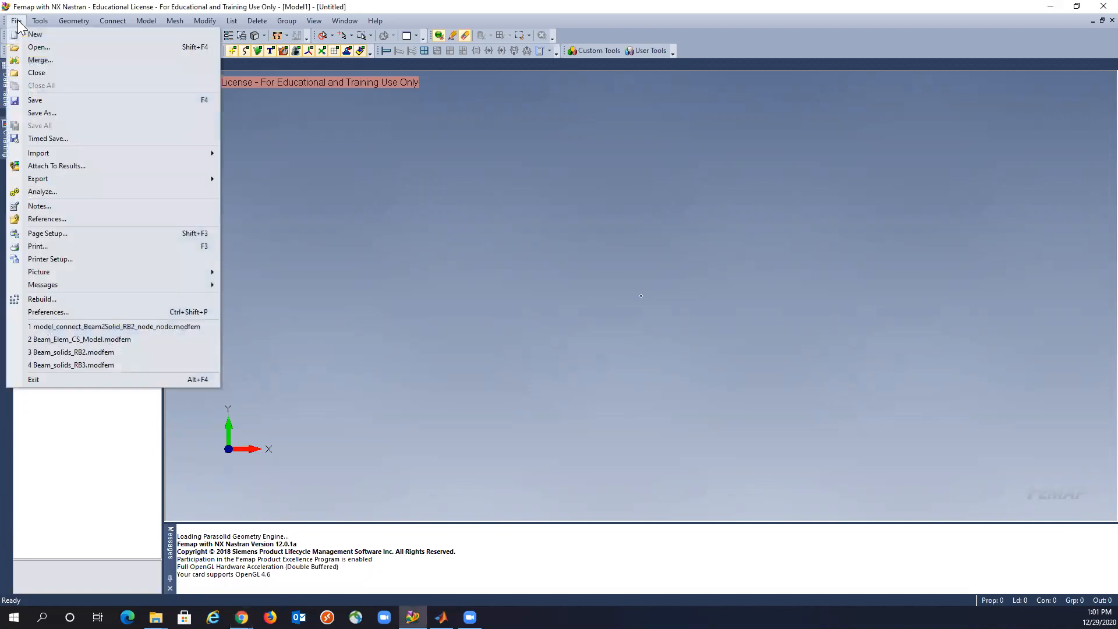
click(34, 34)
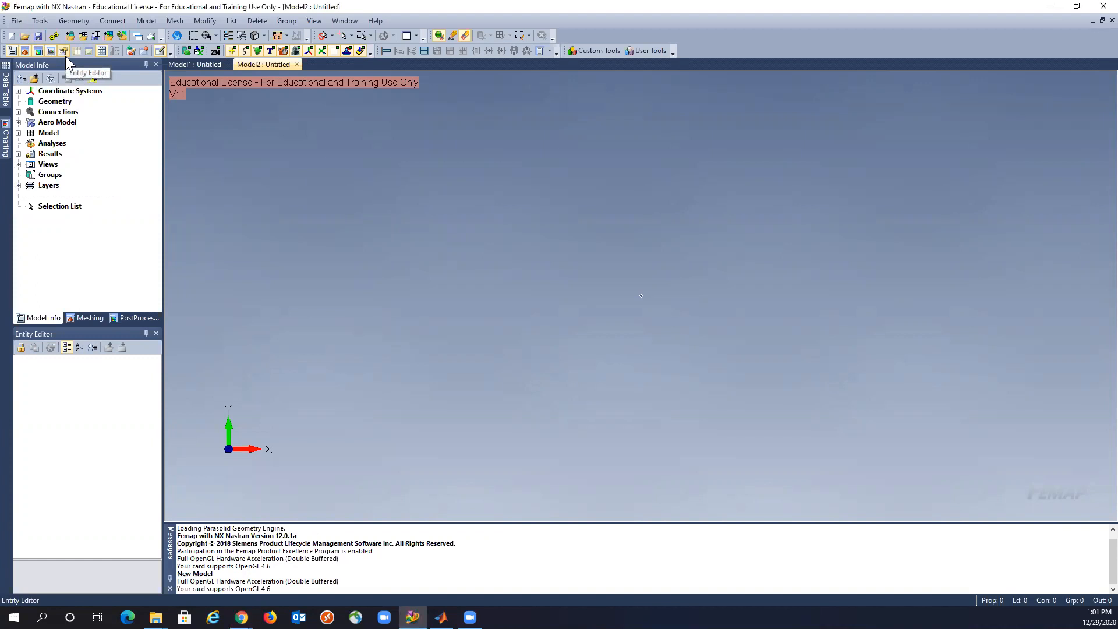
click(19, 133)
right_click(85, 157)
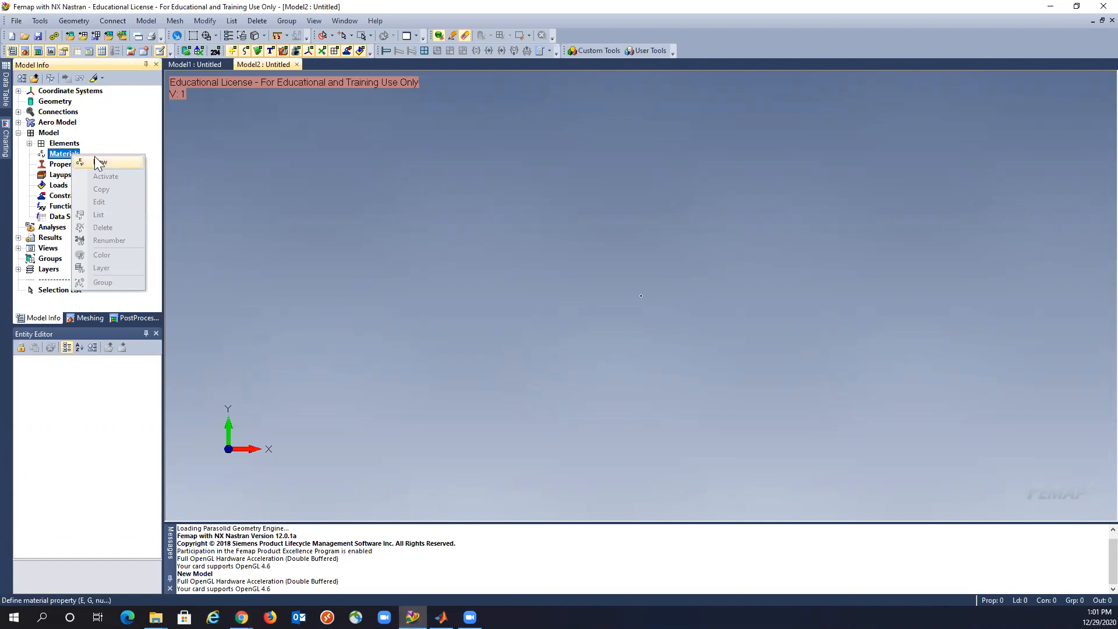
click(96, 162)
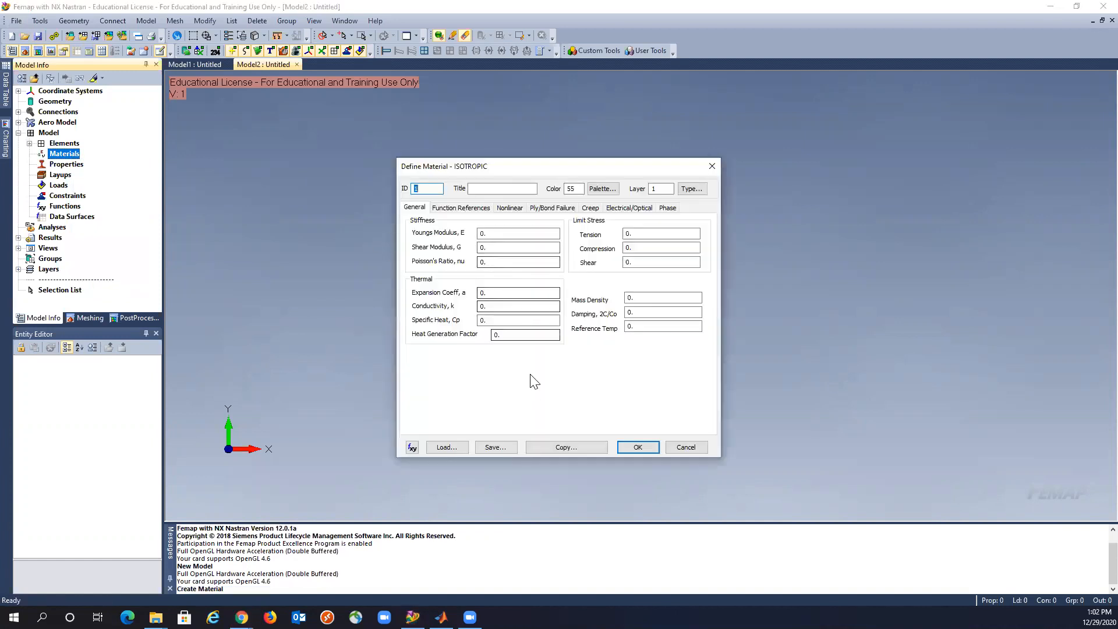
click(449, 447)
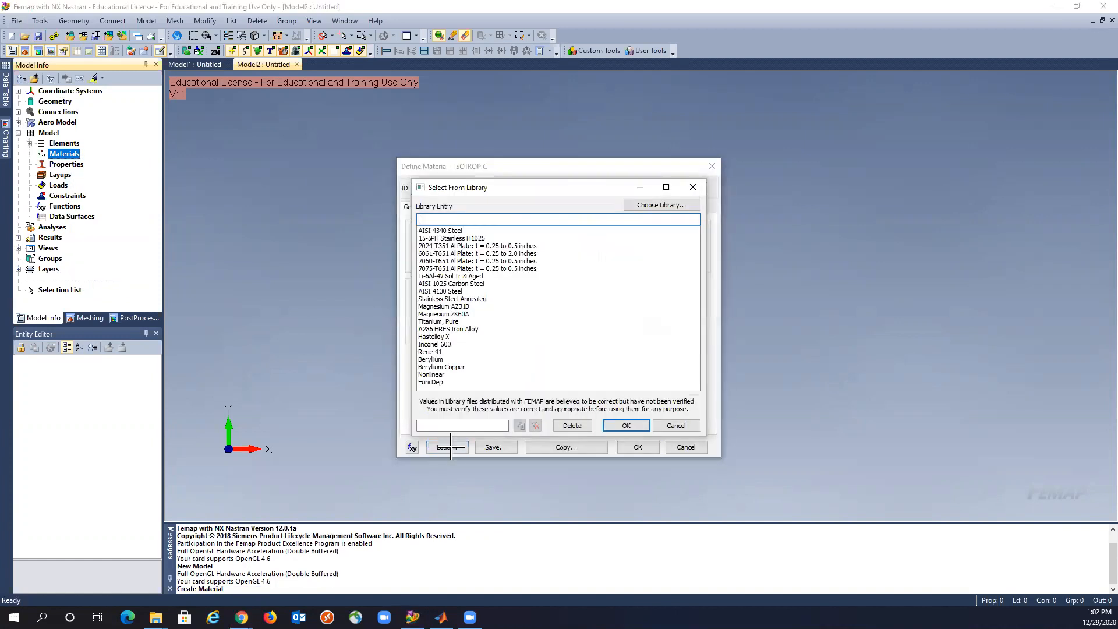
click(438, 247)
click(626, 425)
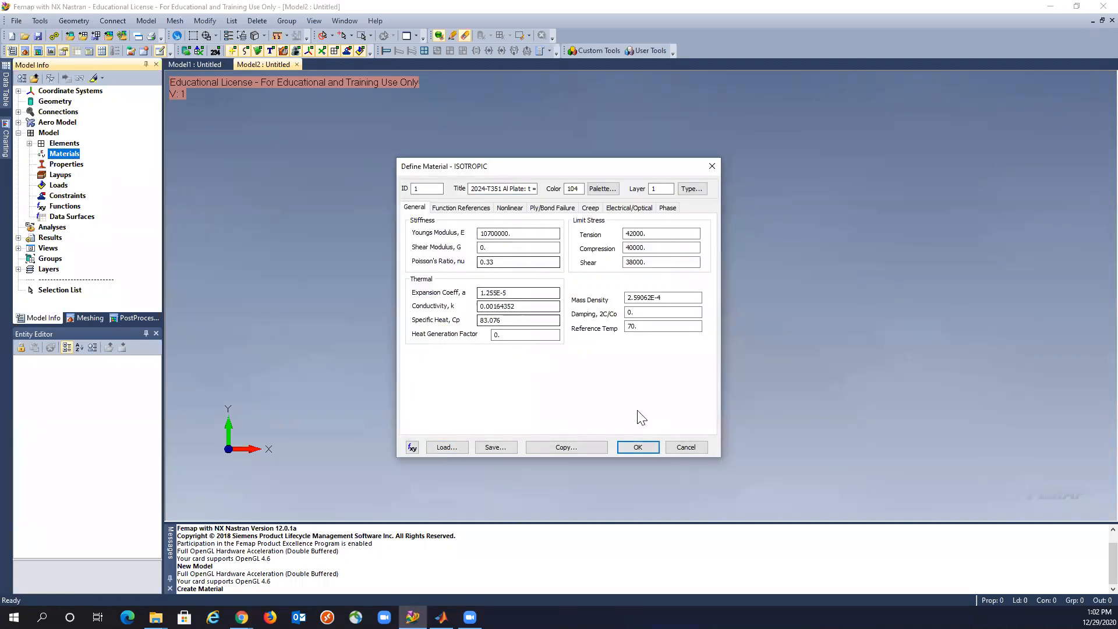
click(638, 447)
click(685, 447)
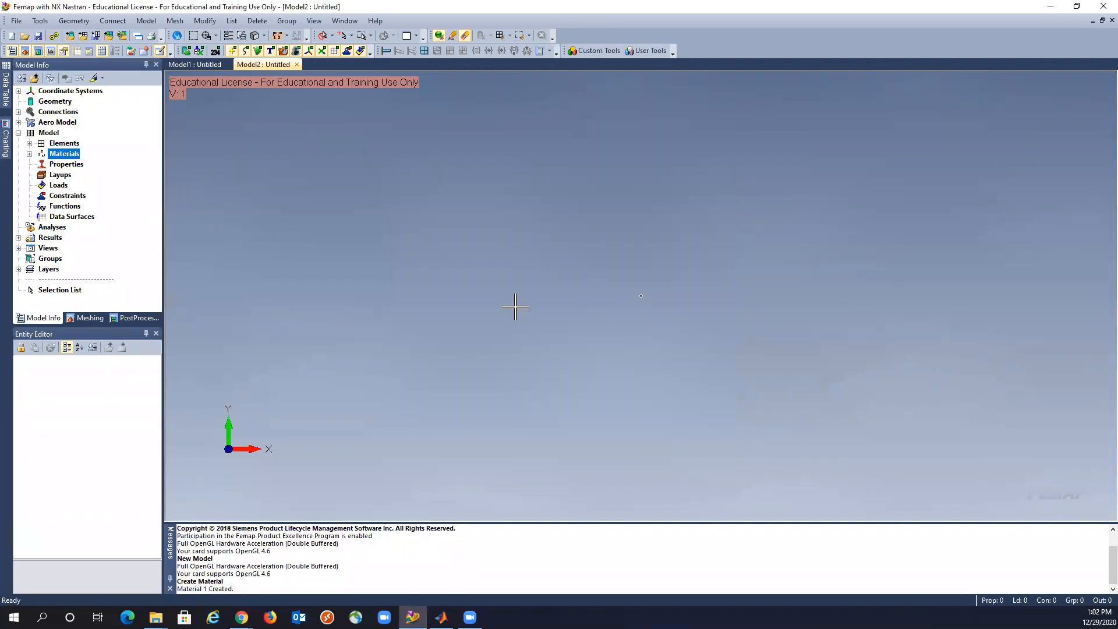
Step: Create a projected line from the origin to X = 10 and fit it in the view
click(77, 22)
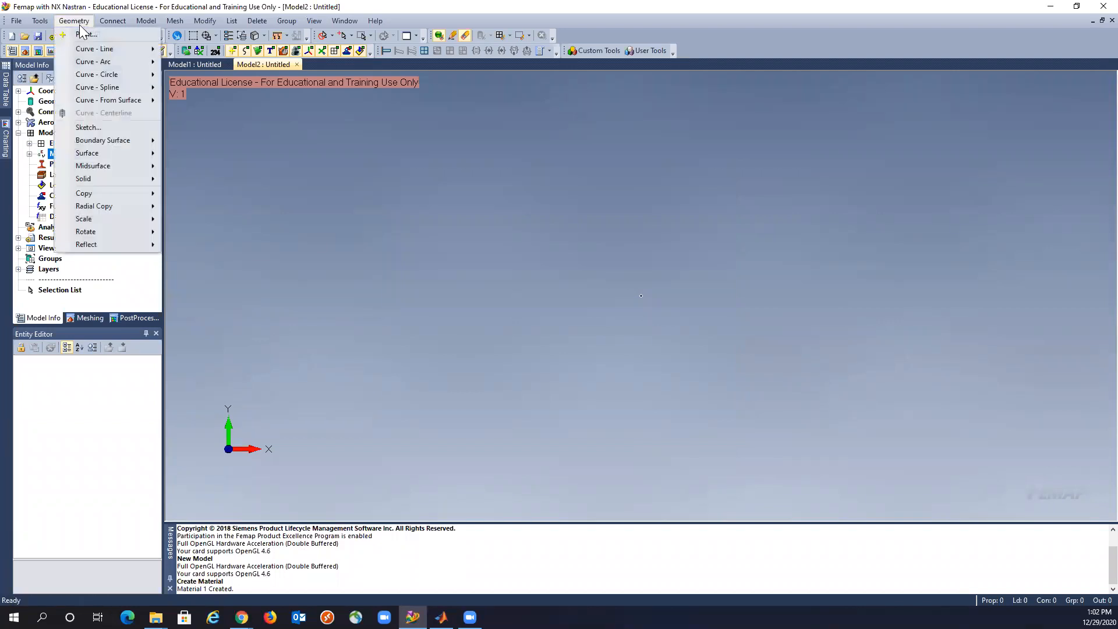
mouse_move(90, 48)
click(173, 50)
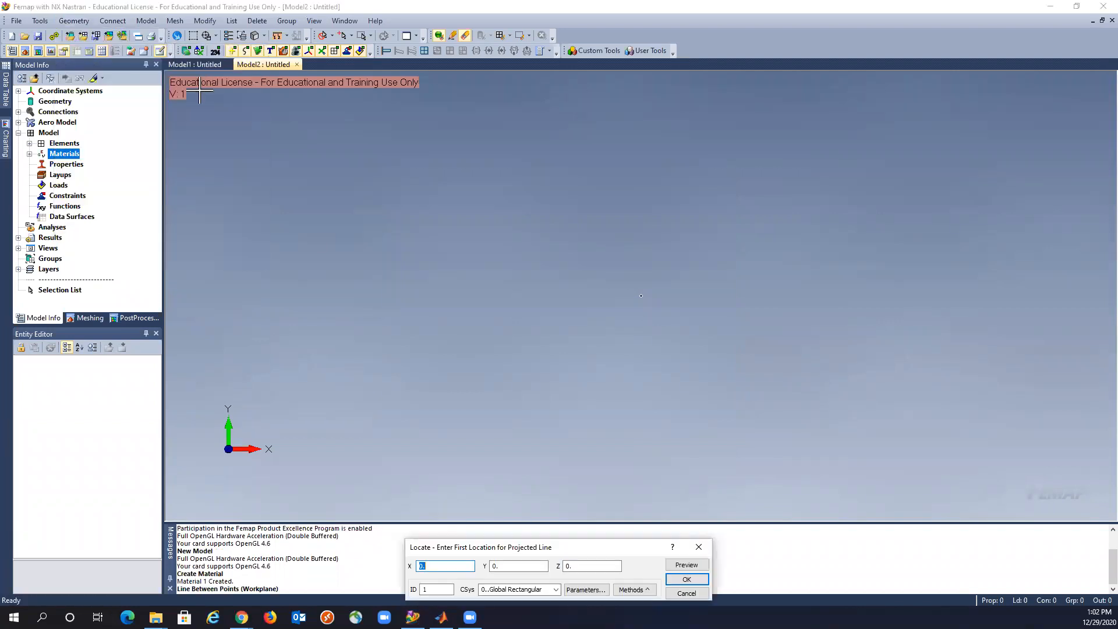
click(671, 578)
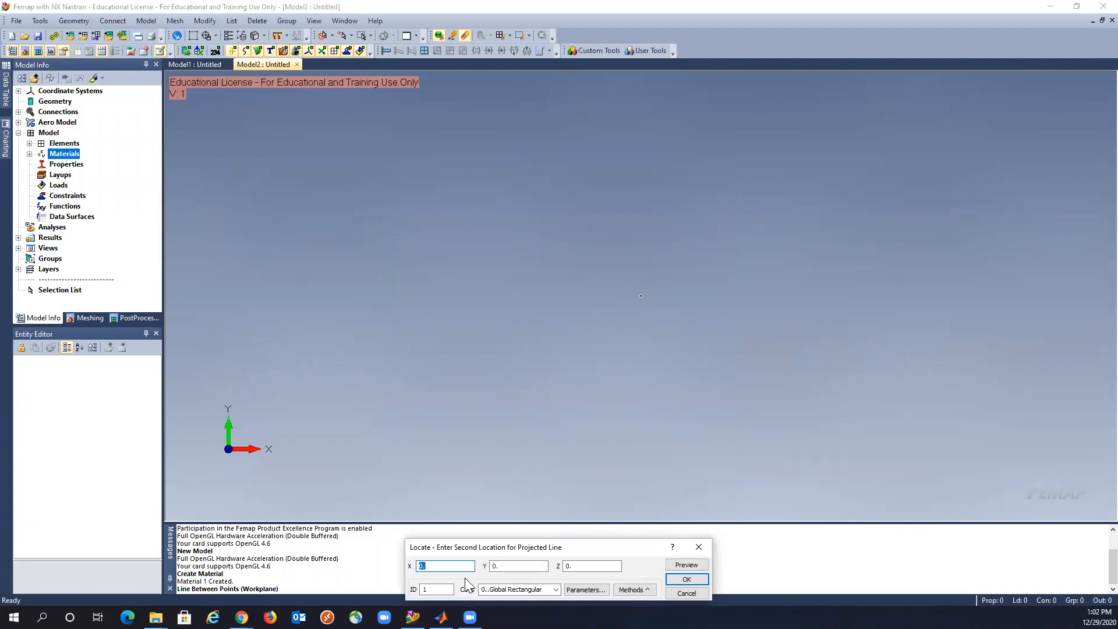
text(10)
click(687, 579)
click(690, 594)
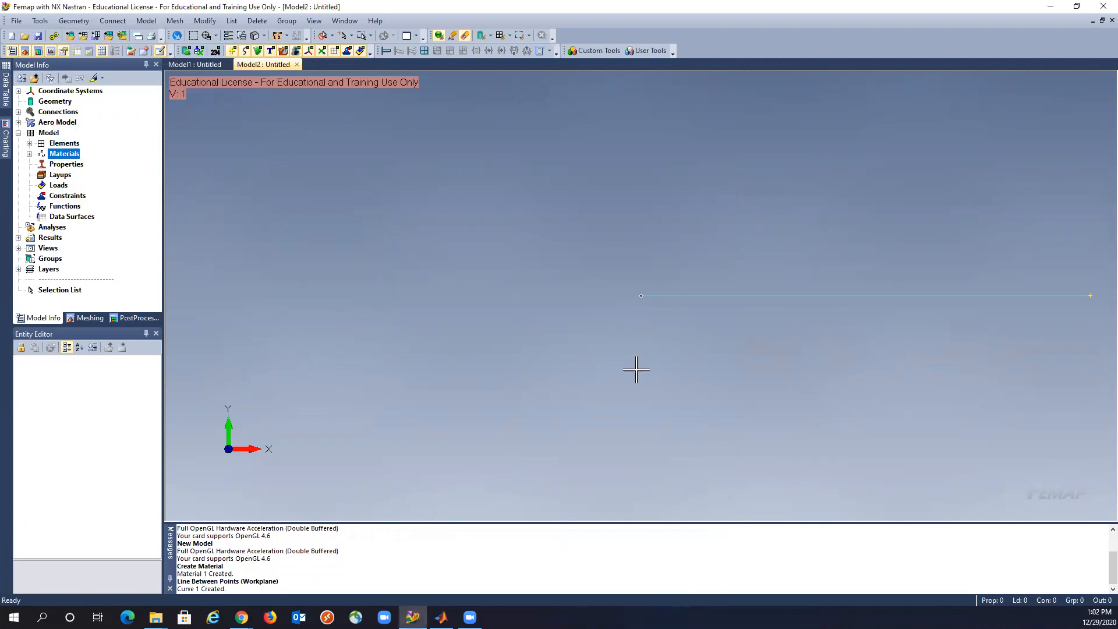
key(ctrl+a)
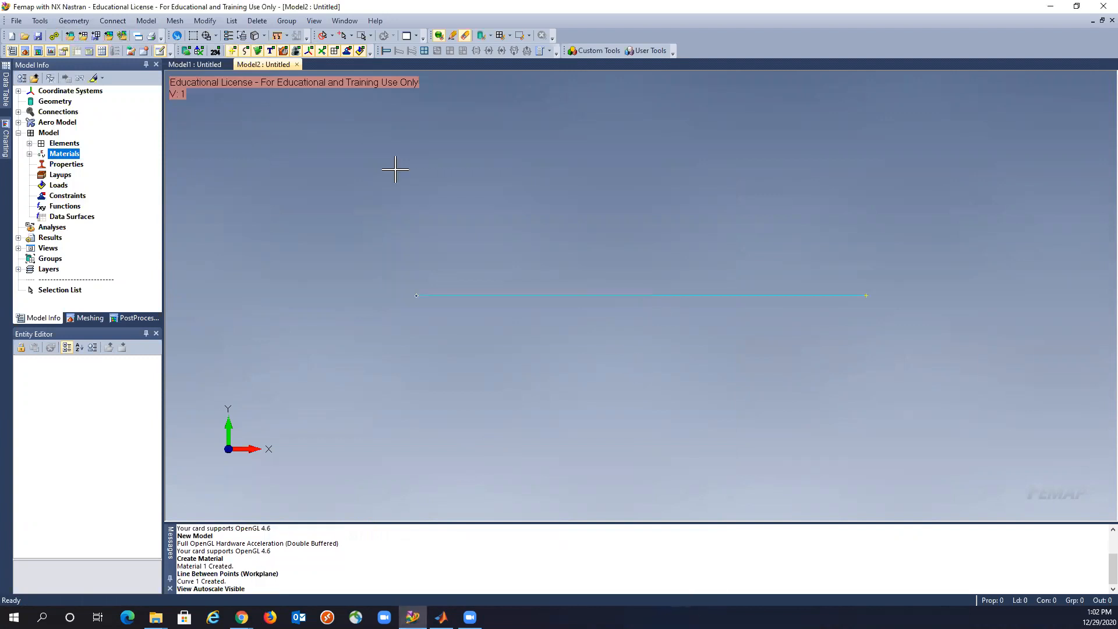
Step: Start a new property and assign it the 2024-T351 Al Plate material
right_click(65, 164)
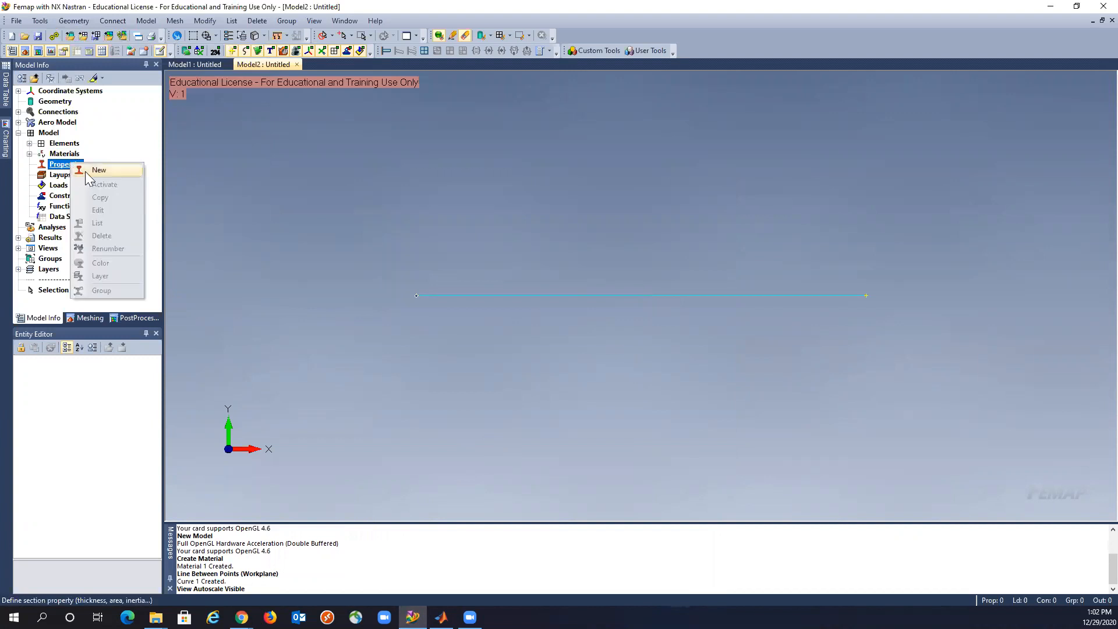
click(88, 168)
click(689, 222)
click(688, 231)
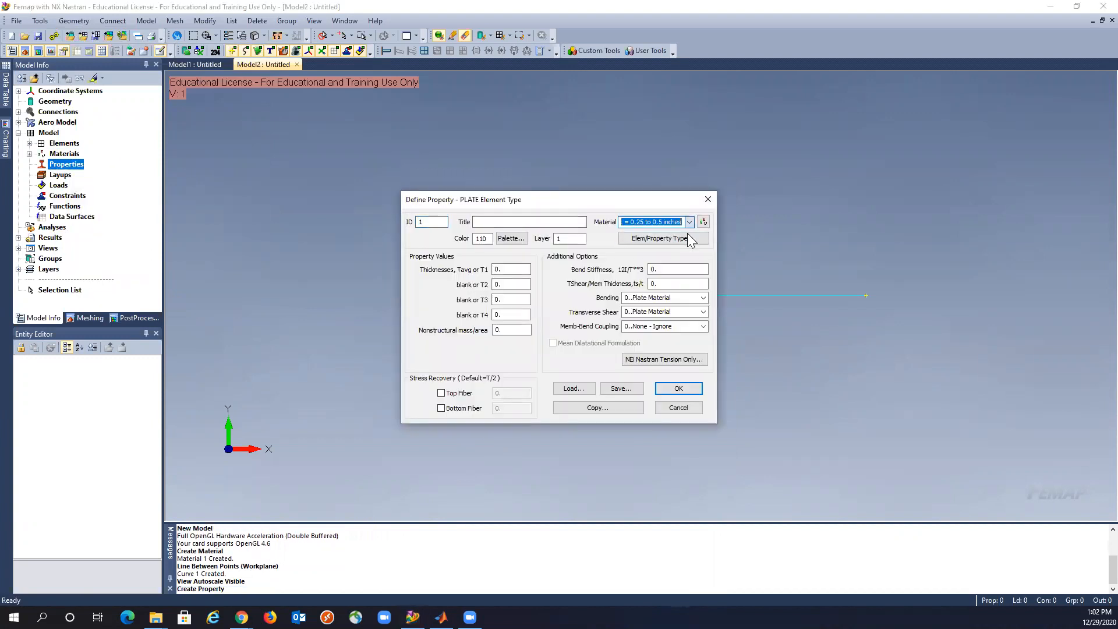
click(656, 360)
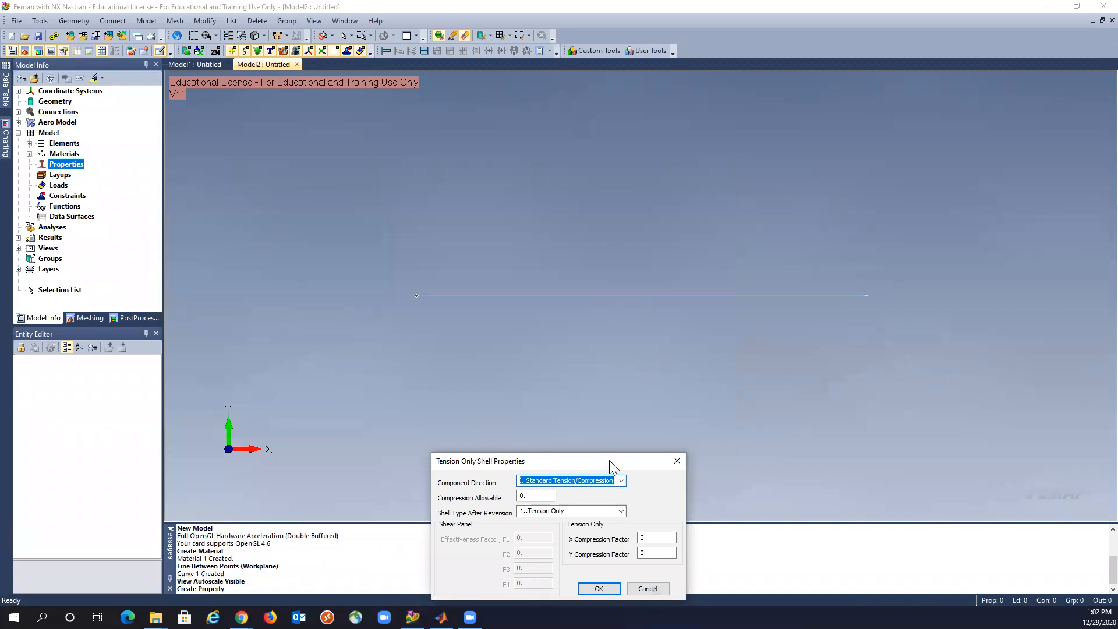
drag(609, 464, 612, 331)
click(652, 456)
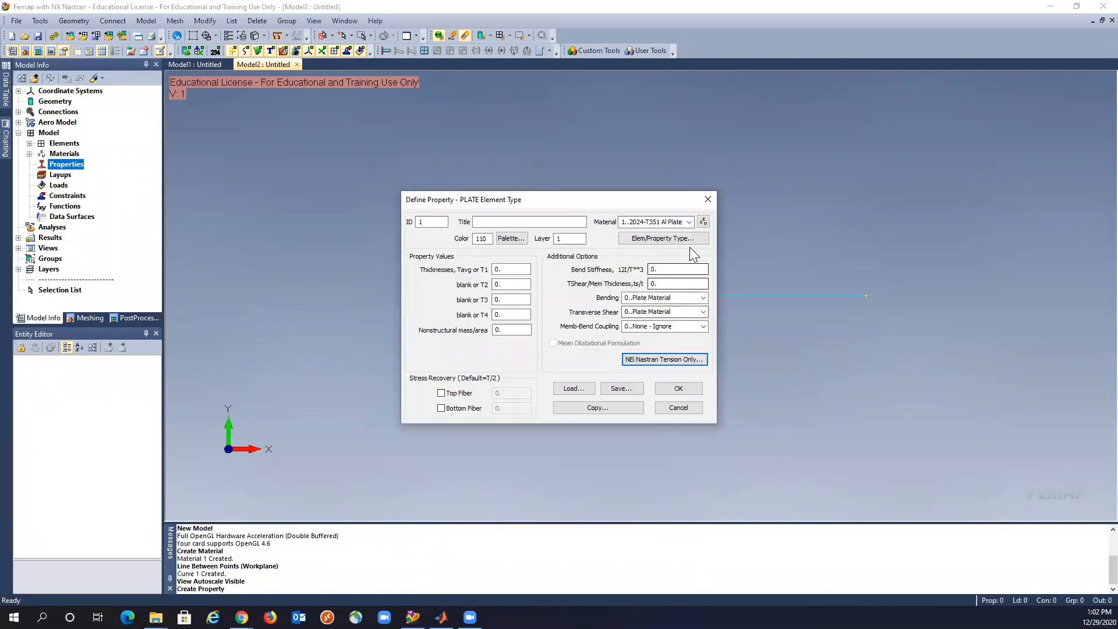
Step: Change the property's element type from plate to Beam
click(679, 240)
click(487, 377)
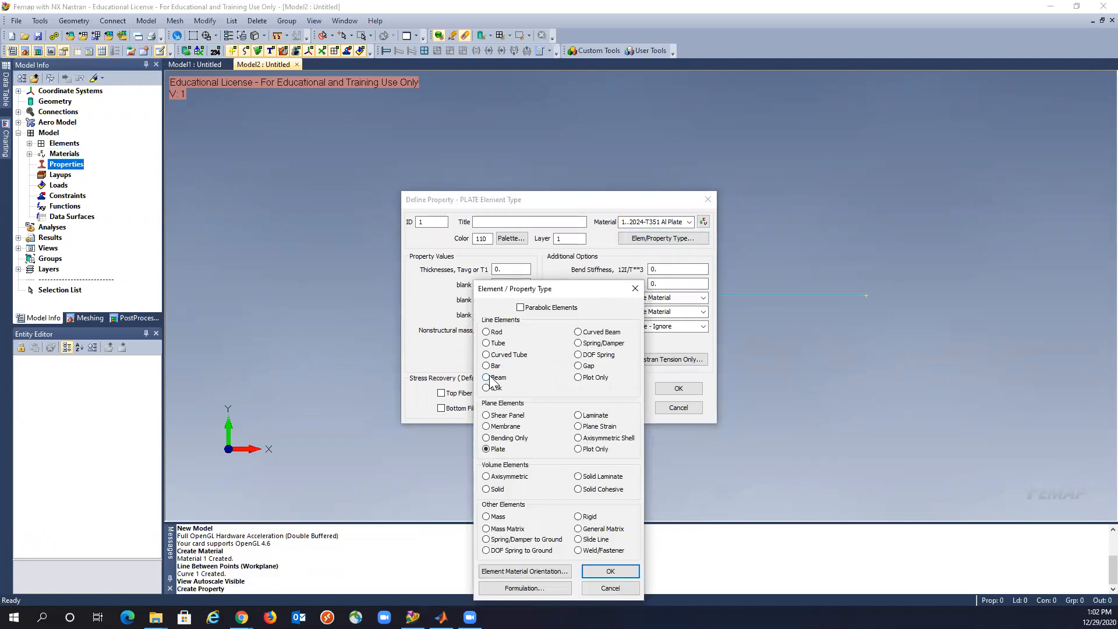
click(599, 568)
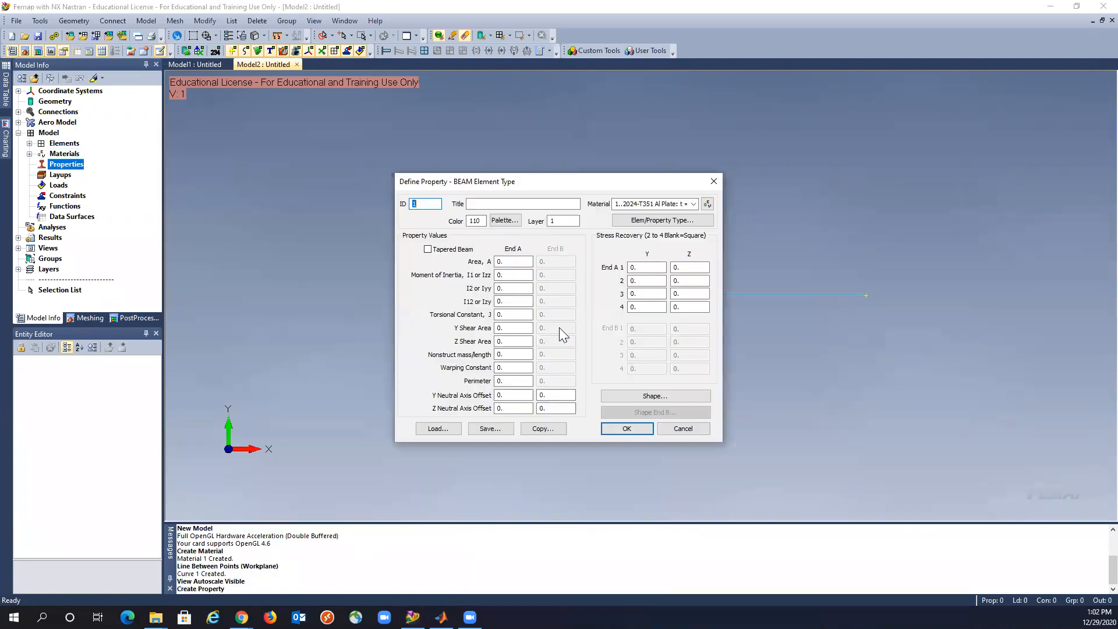
Step: Choose the I-Beam or Wide Flange (W) cross-section and set its height, top width and bottom width to 1
click(661, 397)
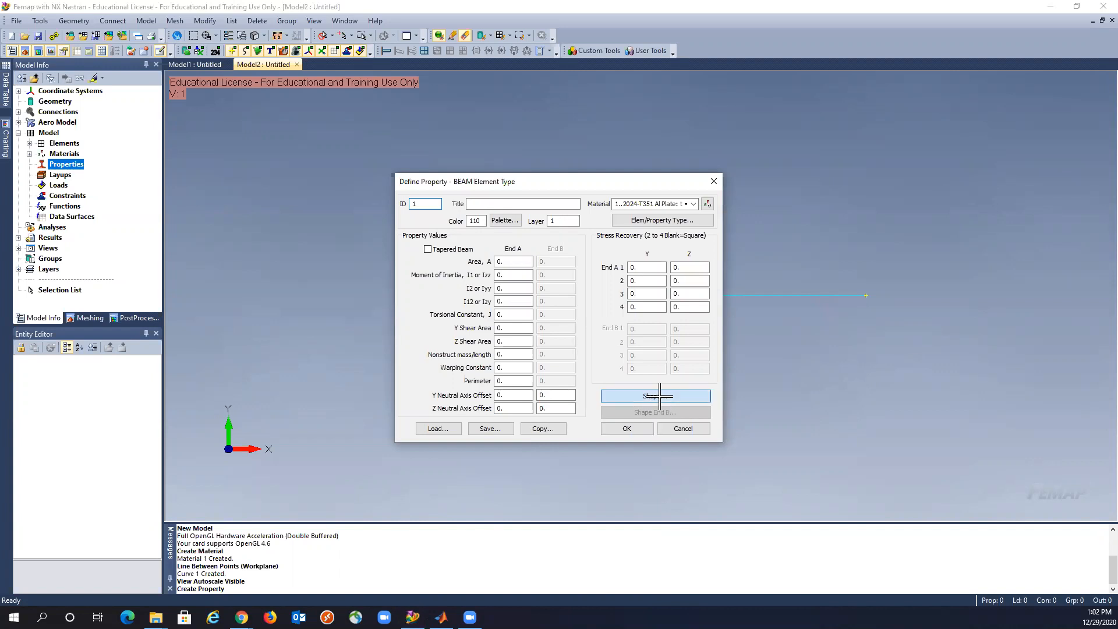
click(754, 190)
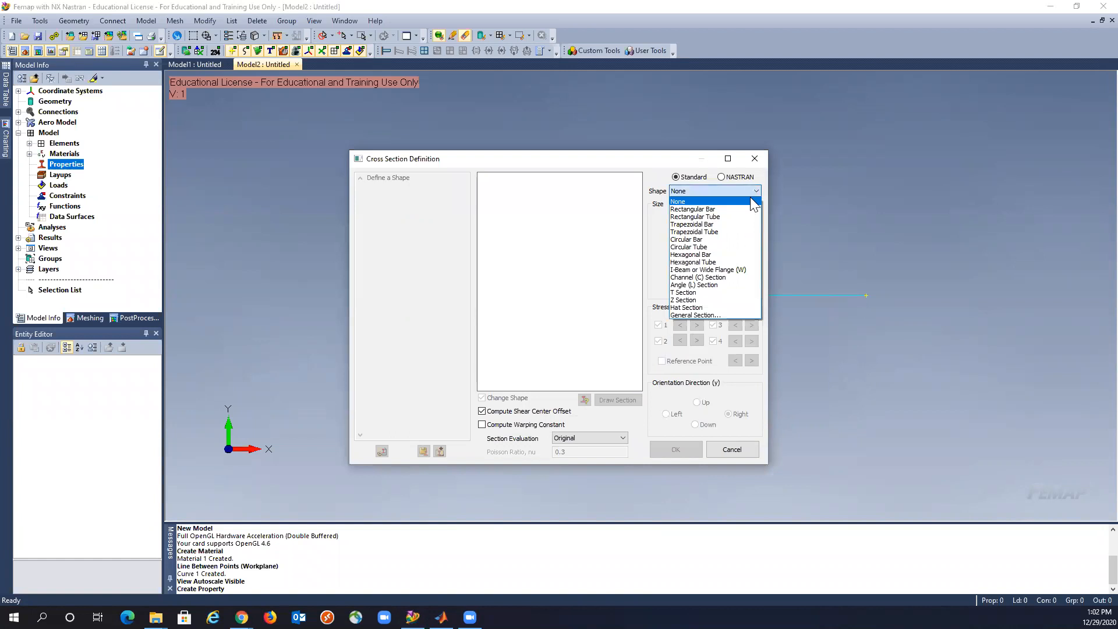
click(723, 270)
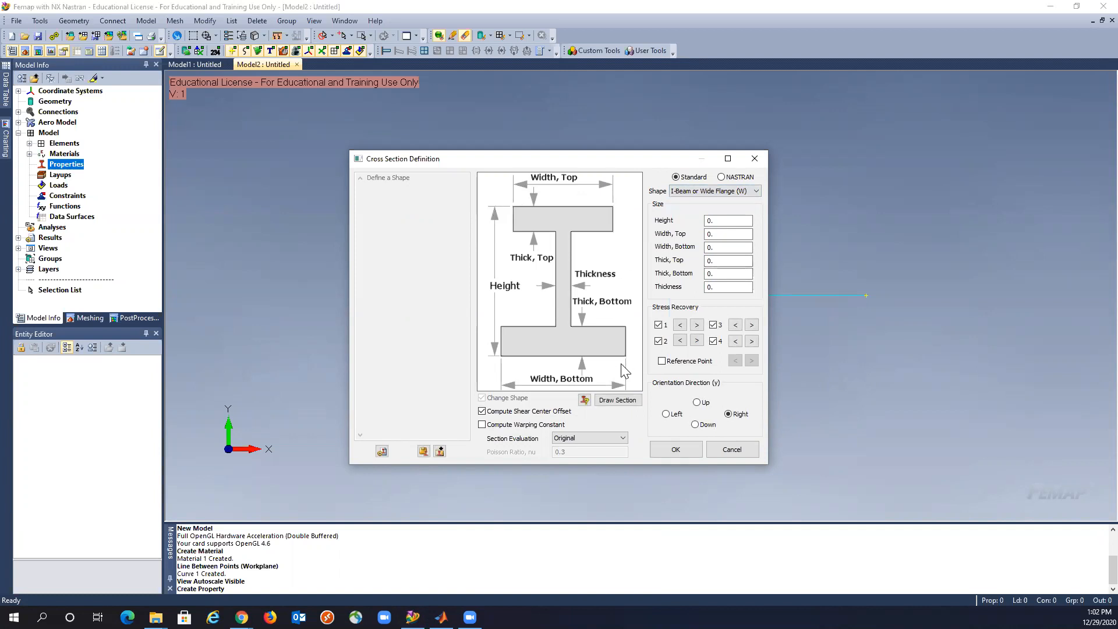
double_click(723, 217)
text(1)
key(Tab)
text(1)
key(Tab)
text(1)
Step: Set the I-beam's top, bottom and web thicknesses to 0.1 and its y orientation direction to Up
click(719, 263)
text(1)
click(719, 273)
text(1)
click(721, 286)
text(1)
click(696, 402)
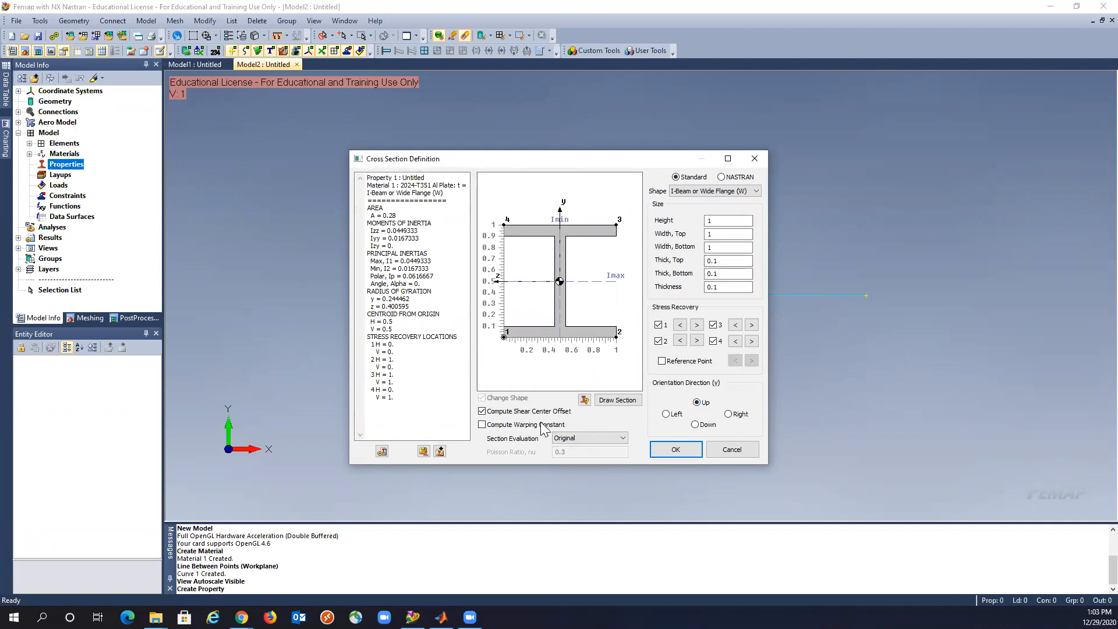
click(670, 448)
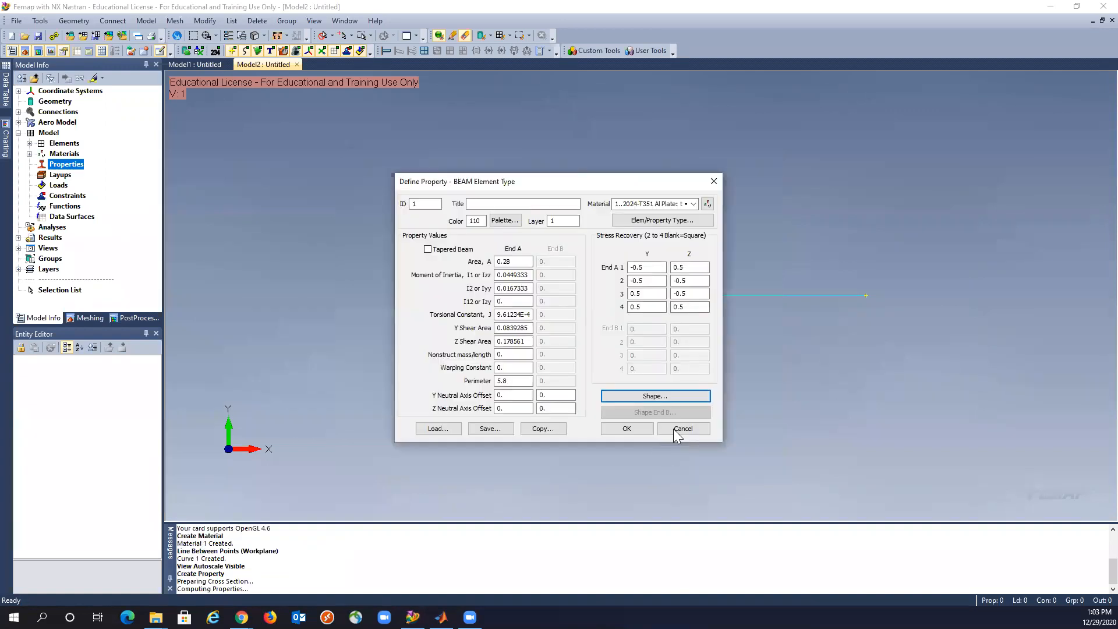
click(673, 428)
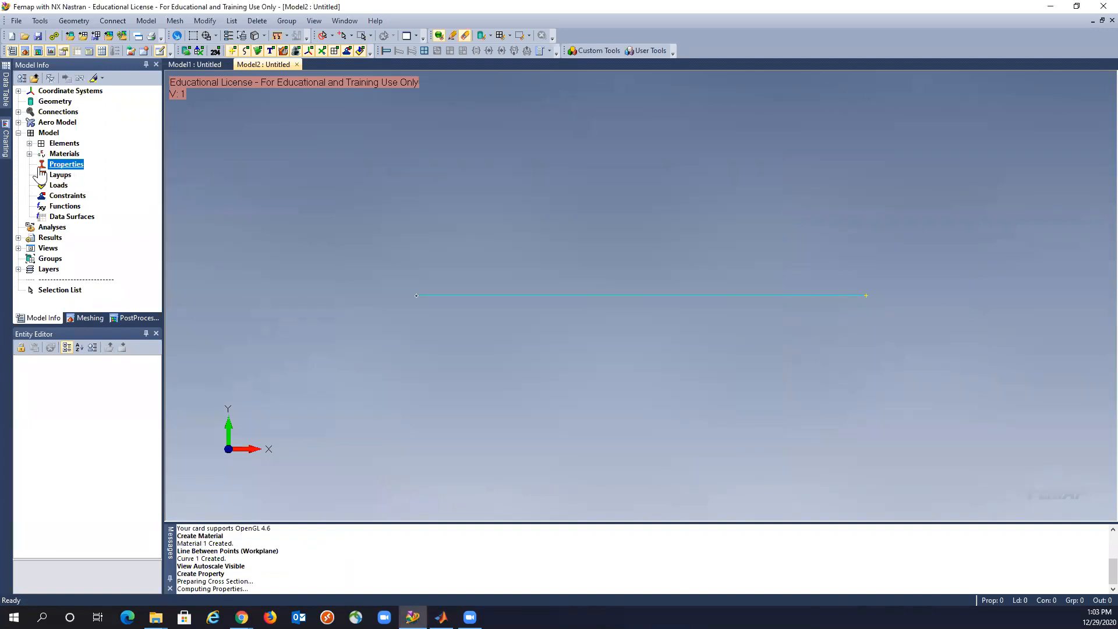
Step: Start another beam property and assign it the 2024-T351 Al Plate material
right_click(73, 174)
click(81, 173)
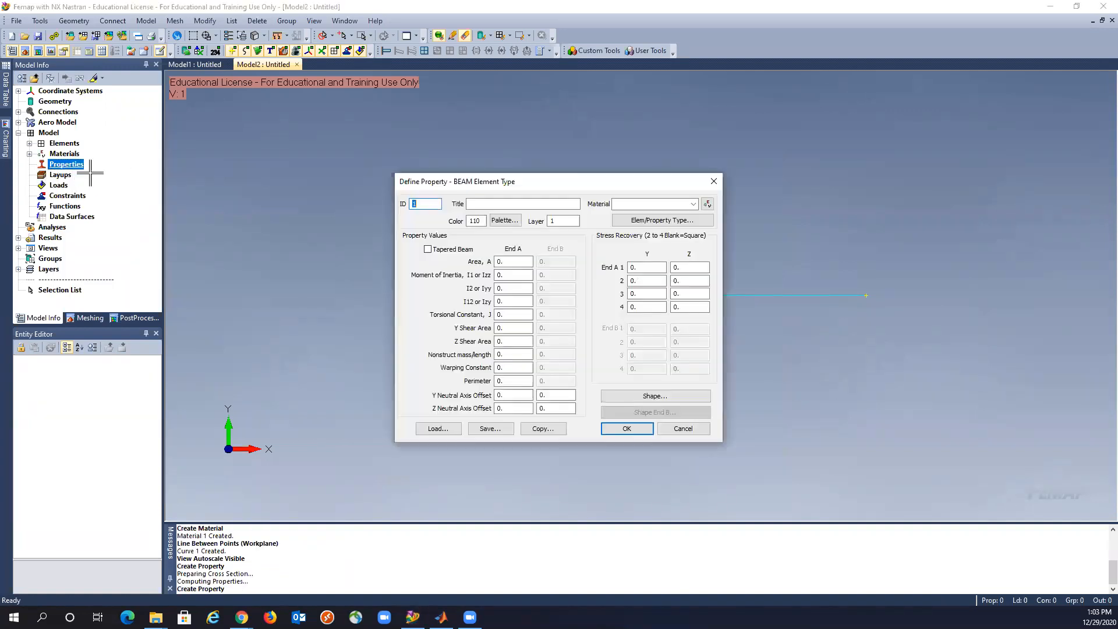
click(693, 204)
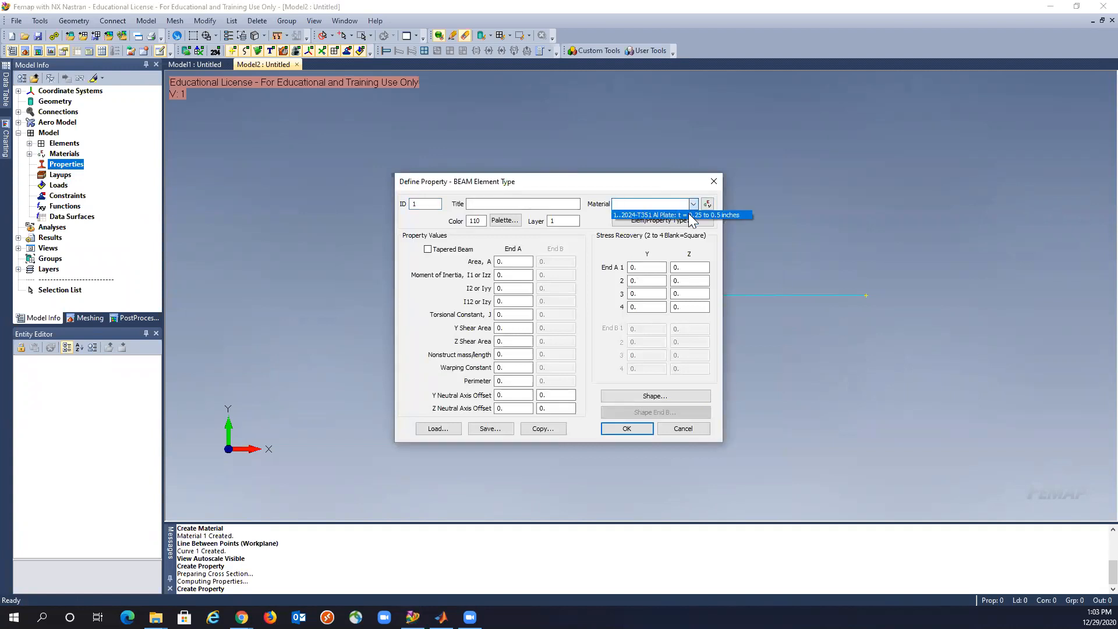
click(676, 215)
Step: Give the property an I-Beam or Wide Flange (W) cross-section with height, top width and bottom width of 1
click(651, 399)
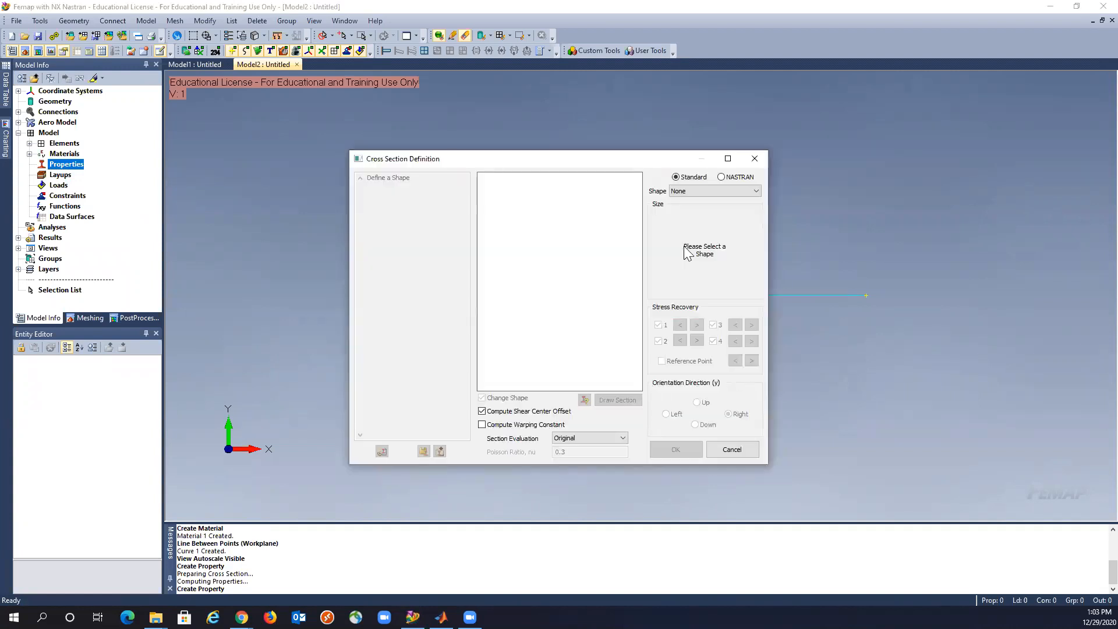
click(755, 191)
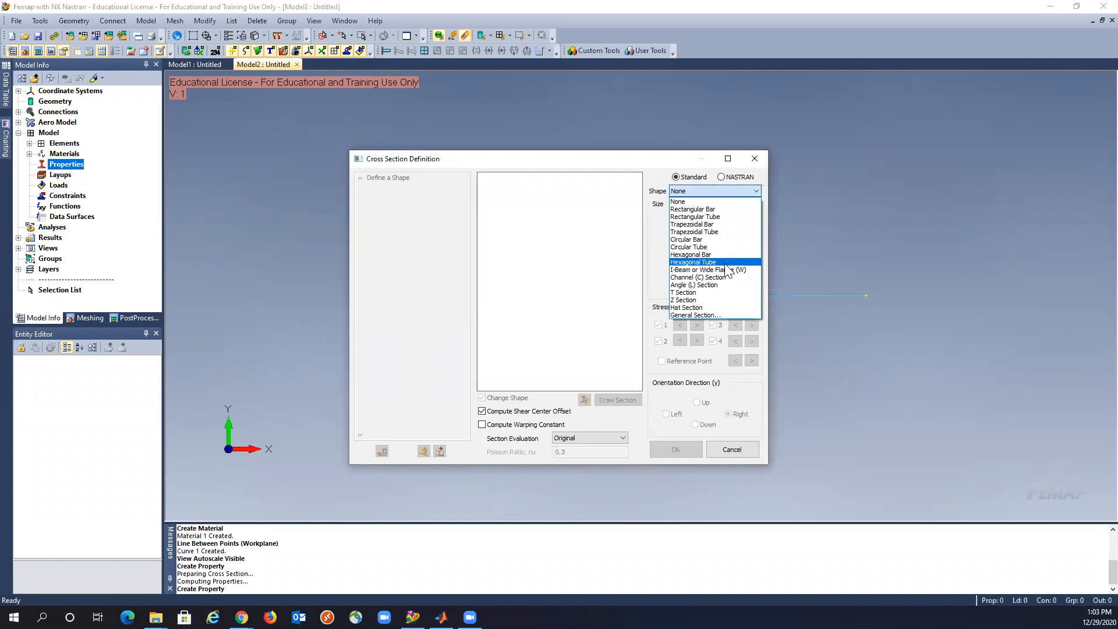
click(728, 269)
drag(725, 221, 672, 221)
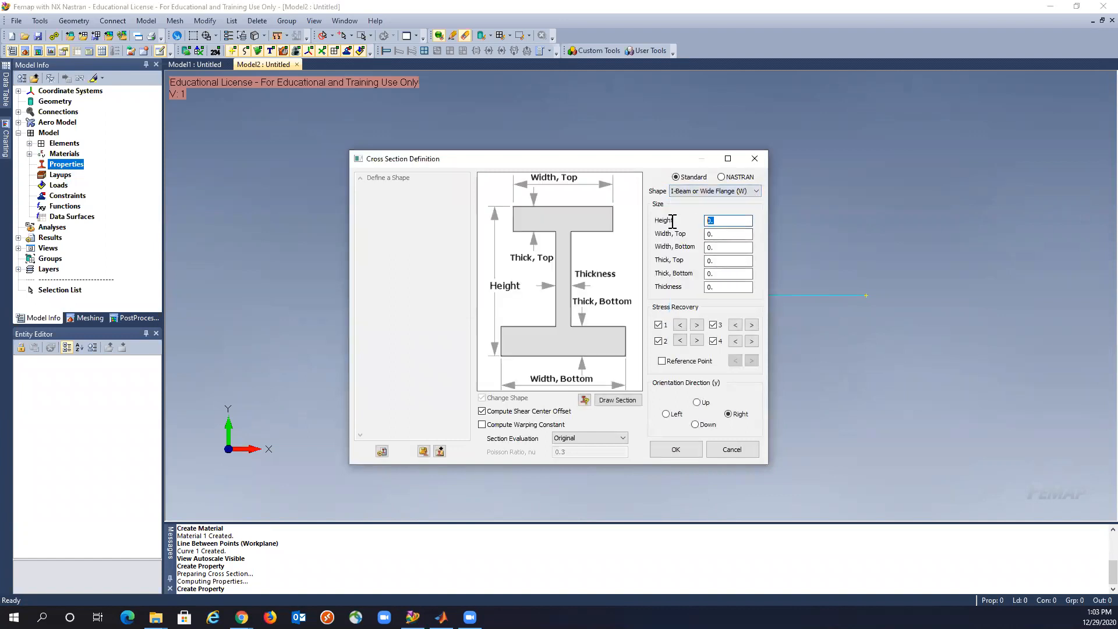
text(1)
key(Tab)
text(1)
key(Tab)
text(1)
Step: Set the section's top, bottom and web thicknesses to 0.1, orient its y direction Up, and save the beam property
click(718, 261)
text(1)
click(719, 274)
text(1)
click(721, 287)
text(1)
click(697, 403)
click(690, 449)
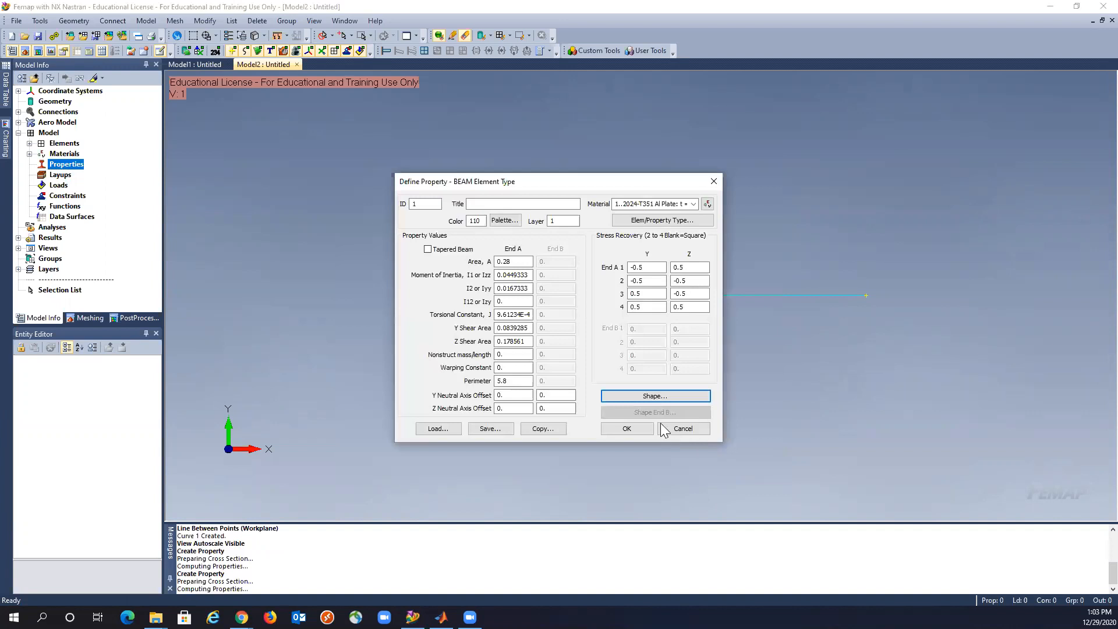
click(639, 432)
click(679, 427)
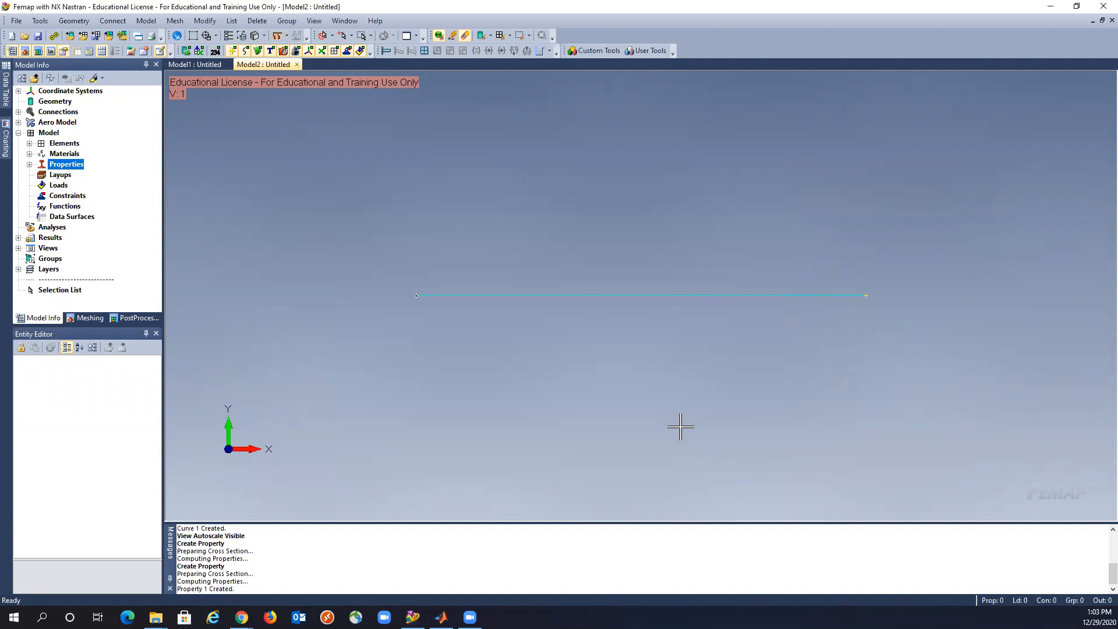
Step: Set the mesh size along the beam line to 20 elements with equal node spacing by length
click(29, 164)
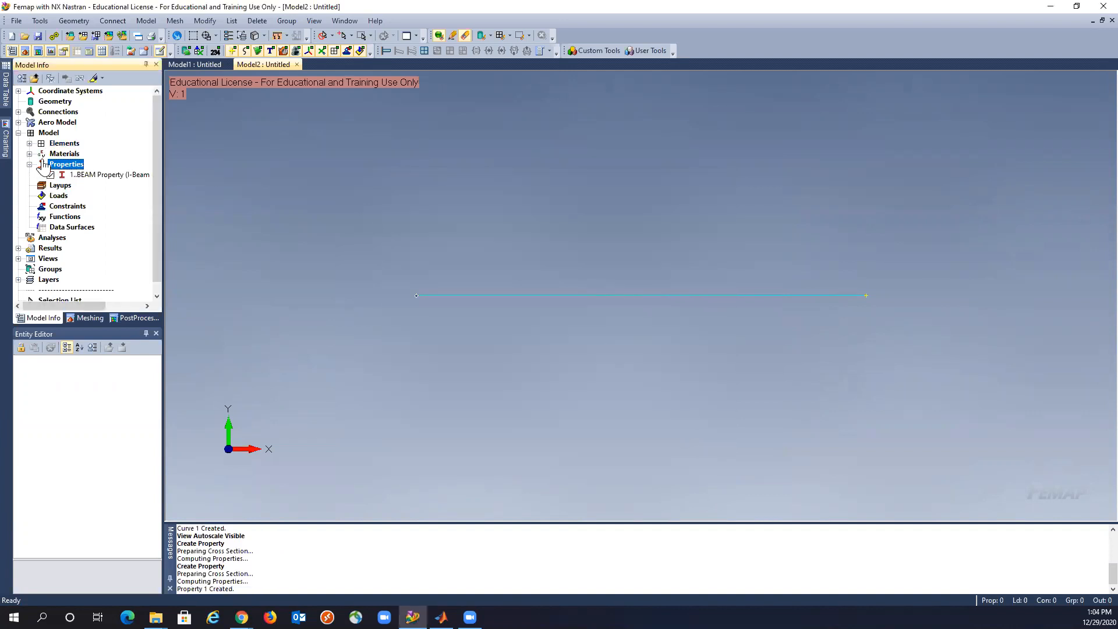
click(168, 21)
mouse_move(180, 45)
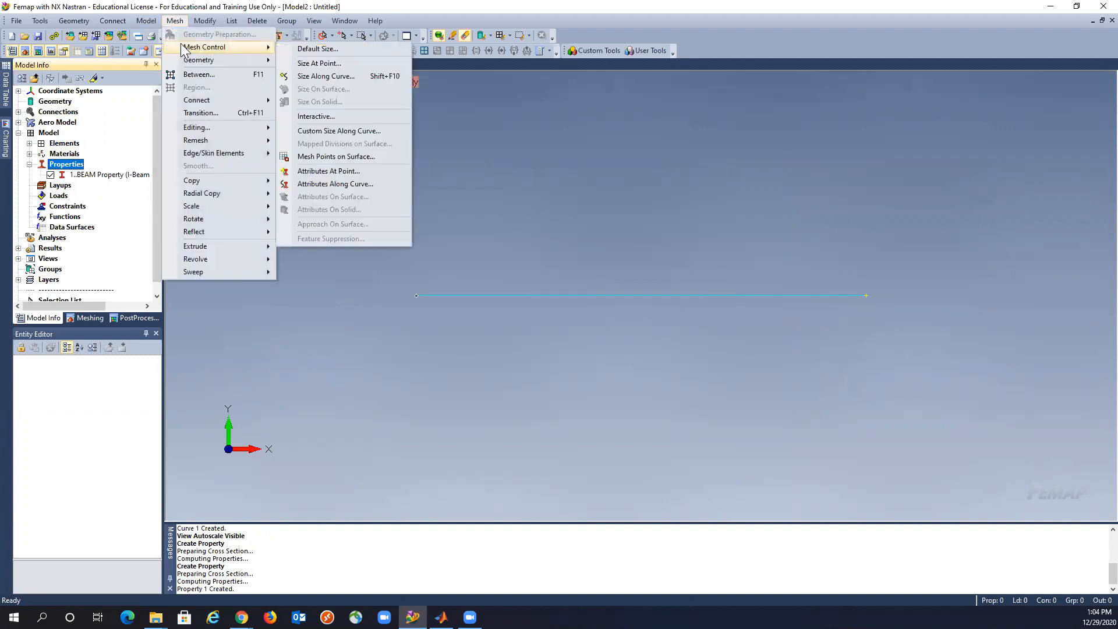
click(329, 75)
click(641, 295)
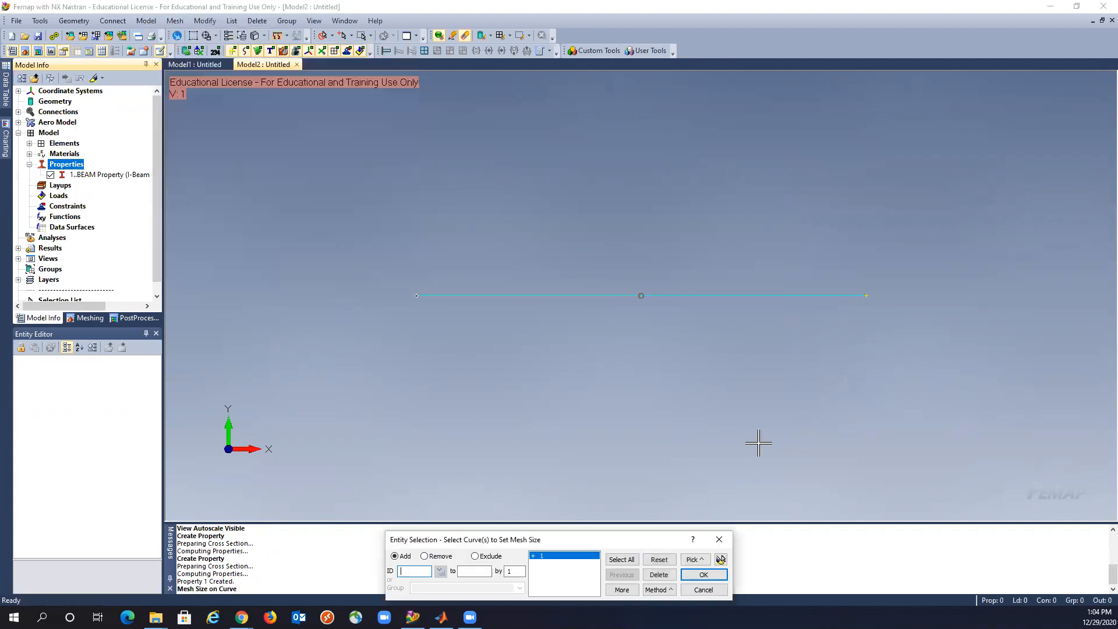
key(Return)
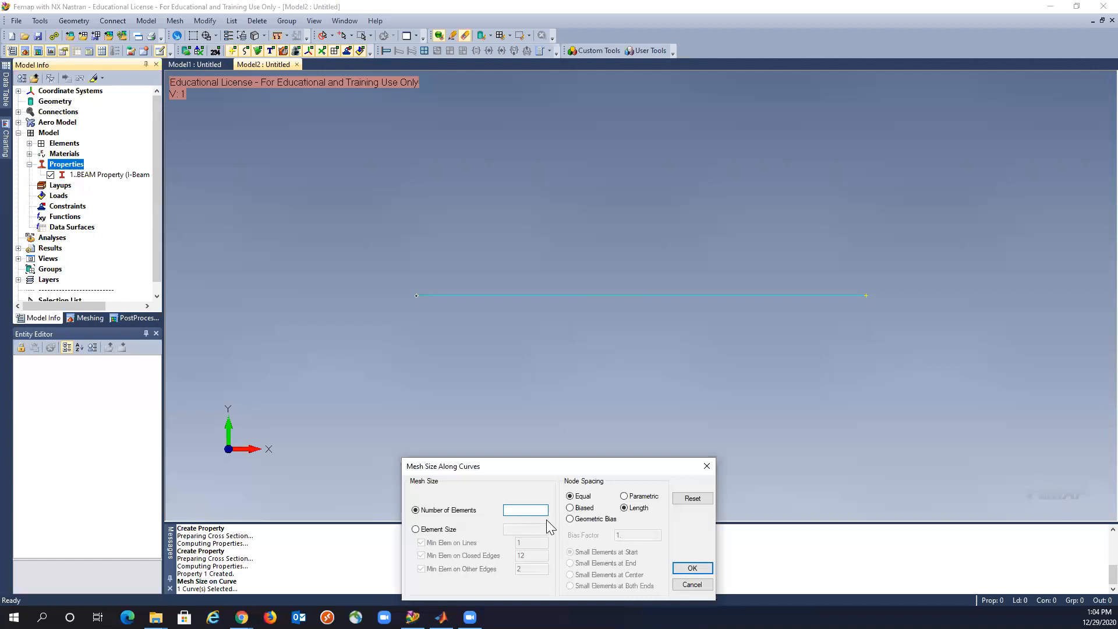
text(20)
click(624, 509)
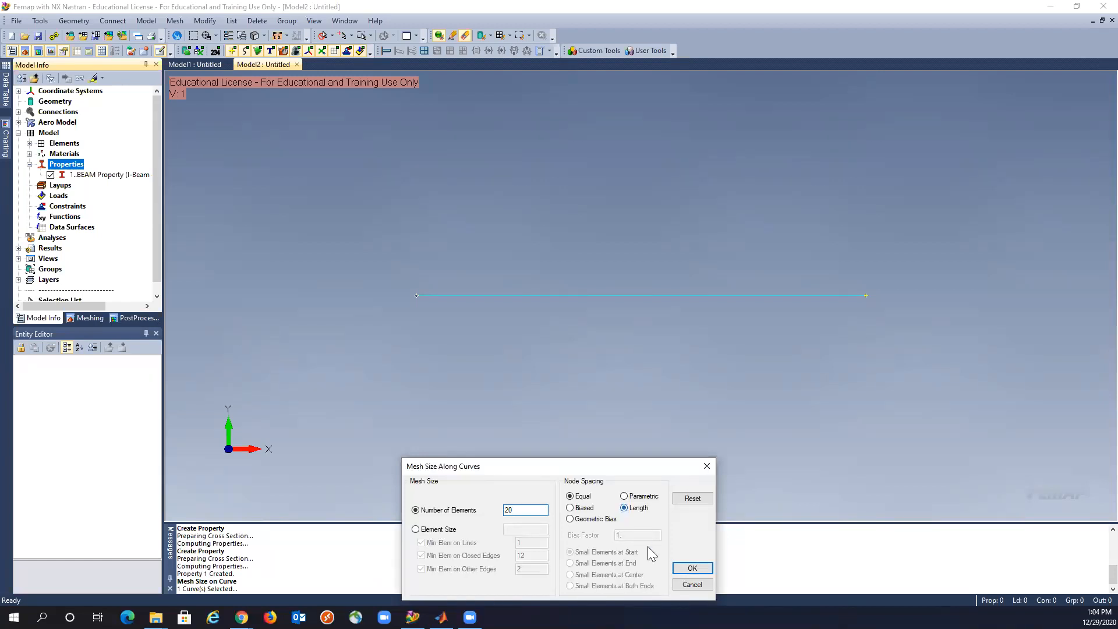
click(687, 568)
click(710, 590)
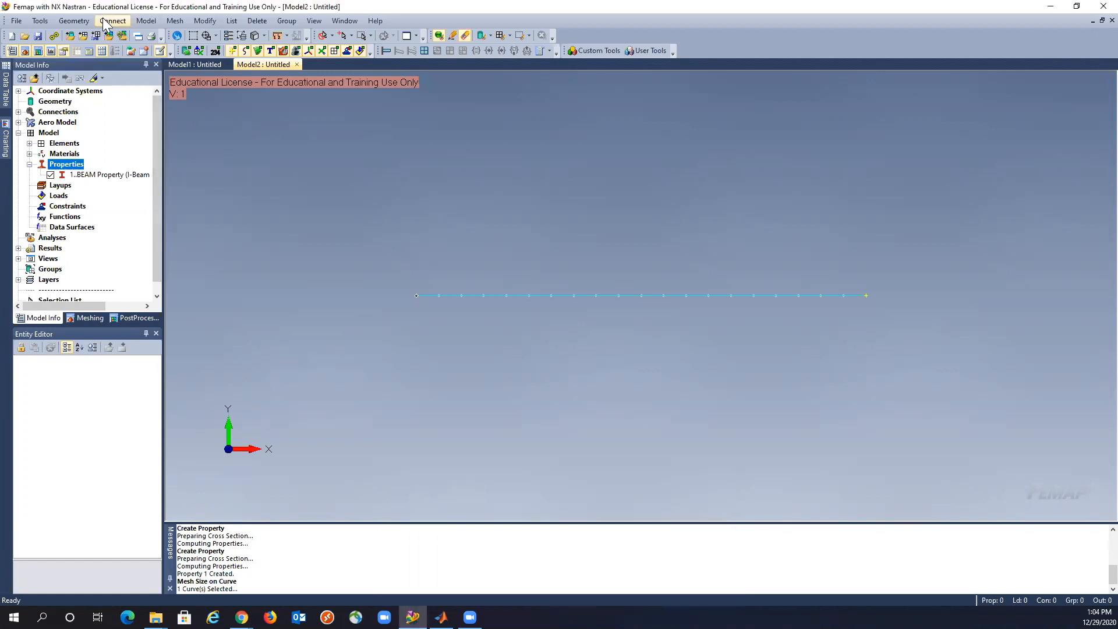
Step: Mesh the beam line with elements and nodes using the I-beam BEAM property
click(175, 21)
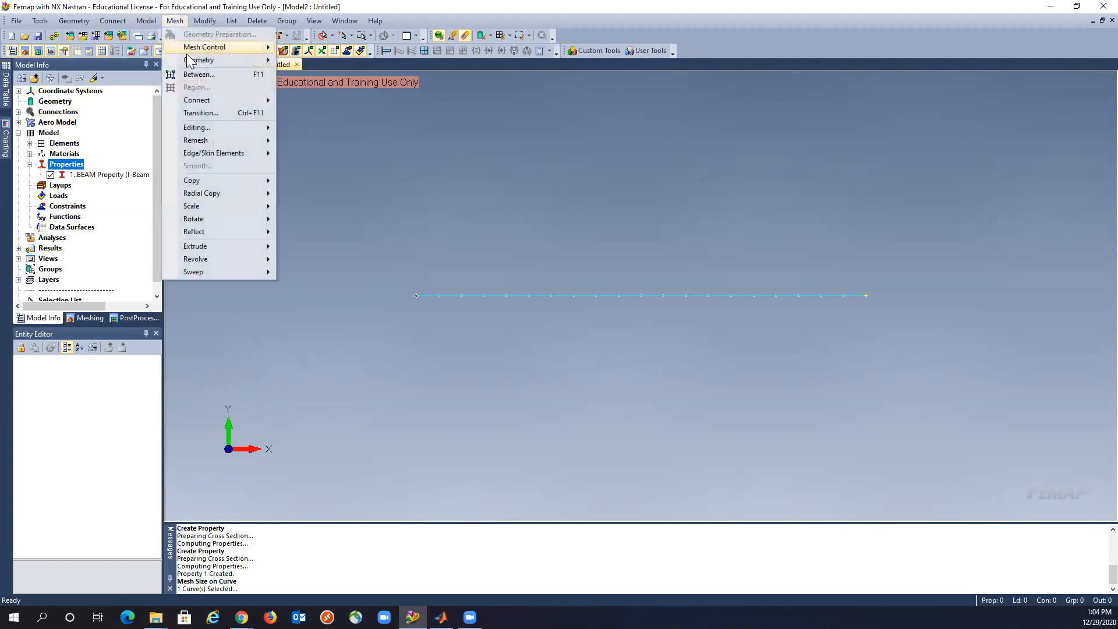
mouse_move(189, 61)
click(318, 76)
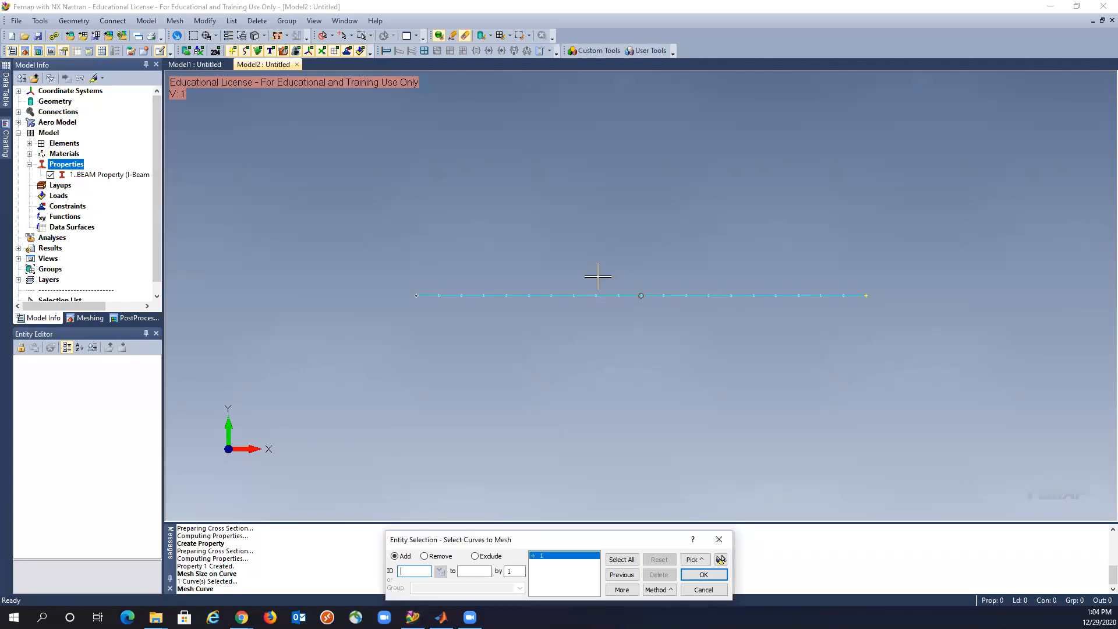
click(703, 575)
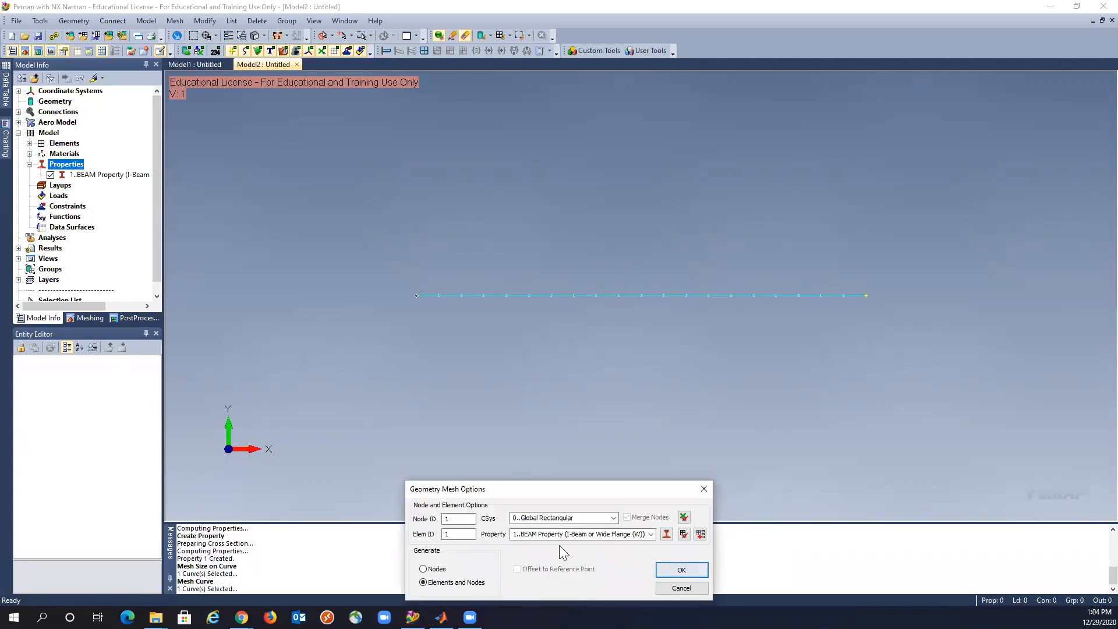
click(677, 570)
Step: Define the element orientation vector along the positive Y axis, with the tip's X value at 0
double_click(465, 571)
text(1.)
drag(465, 573, 445, 576)
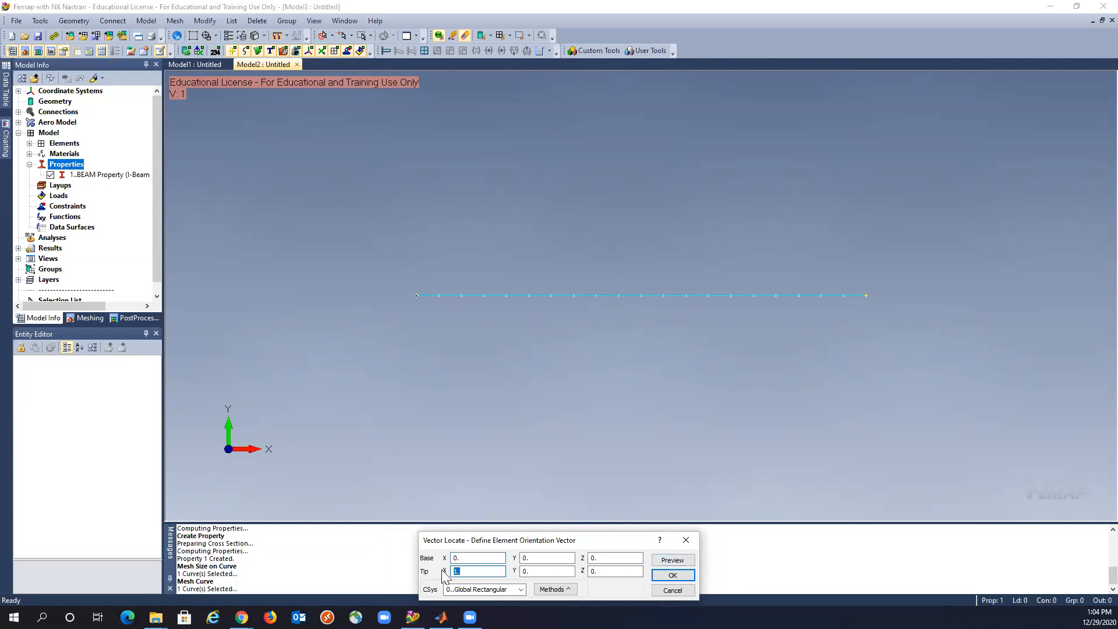
text(0)
key(Tab)
click(674, 576)
click(672, 576)
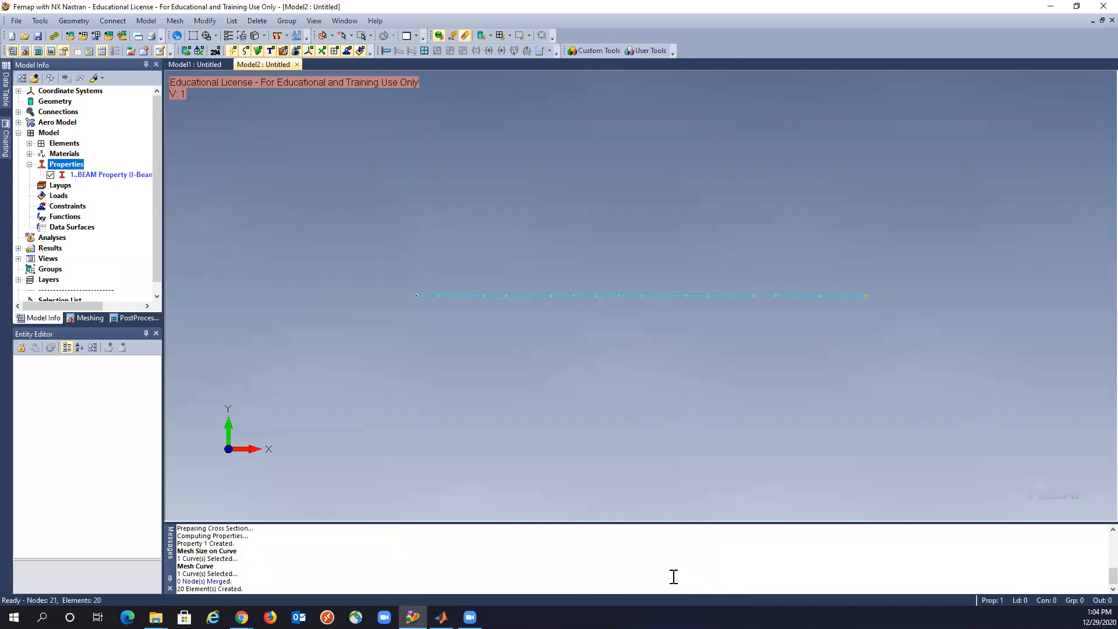
Step: List the elements by type and display the thickness/cross-section of the beam to check its I-shape in 3D
click(262, 39)
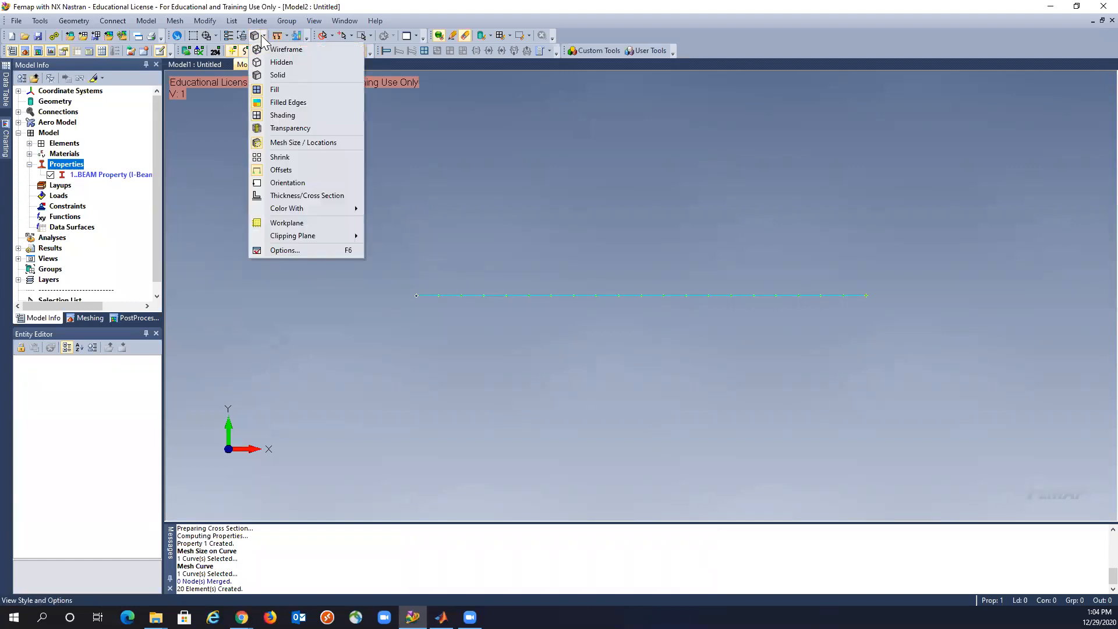
click(276, 195)
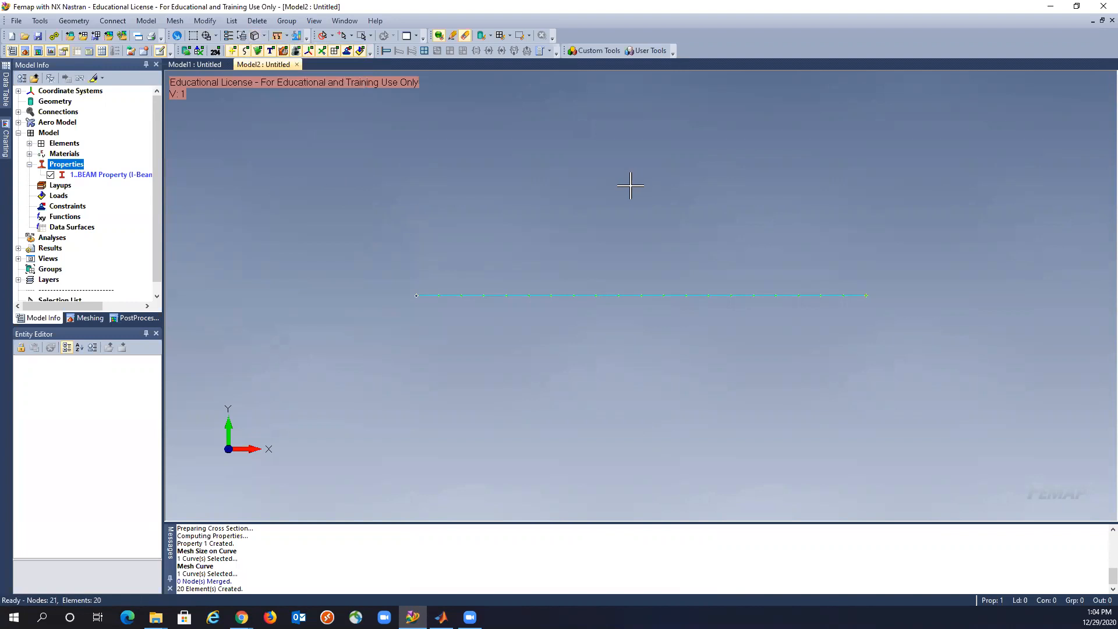
middle_drag(590, 237, 615, 230)
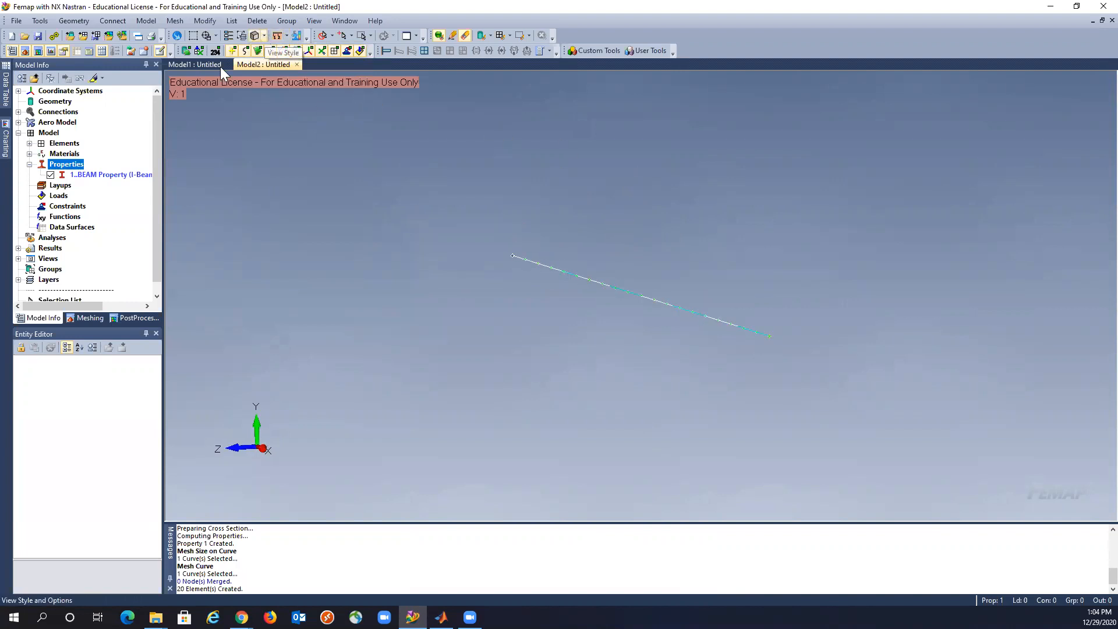
click(29, 143)
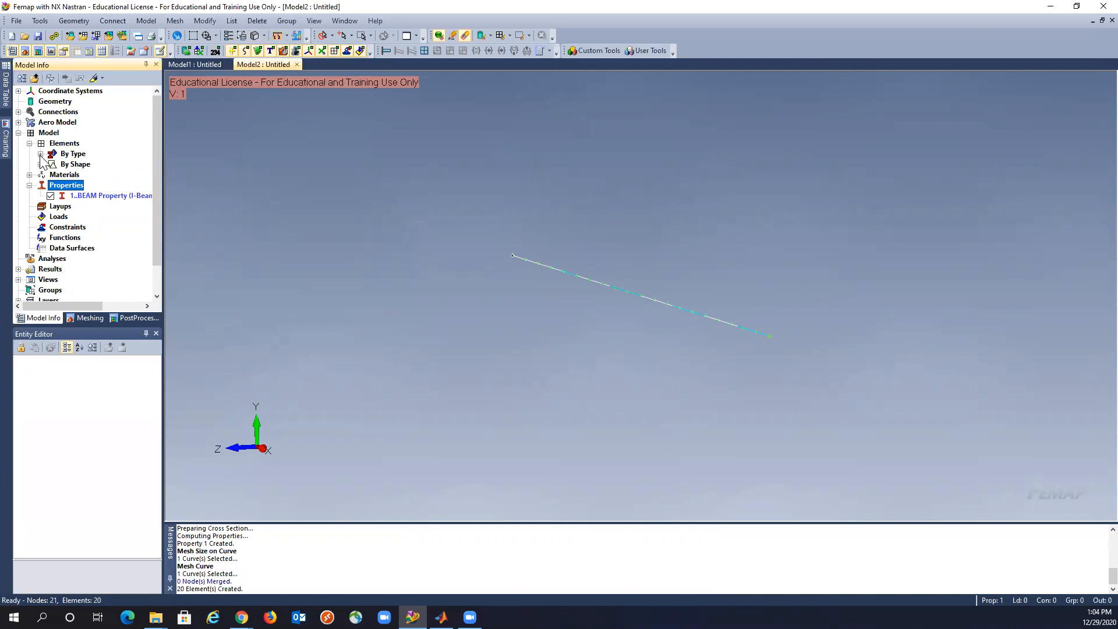
click(40, 153)
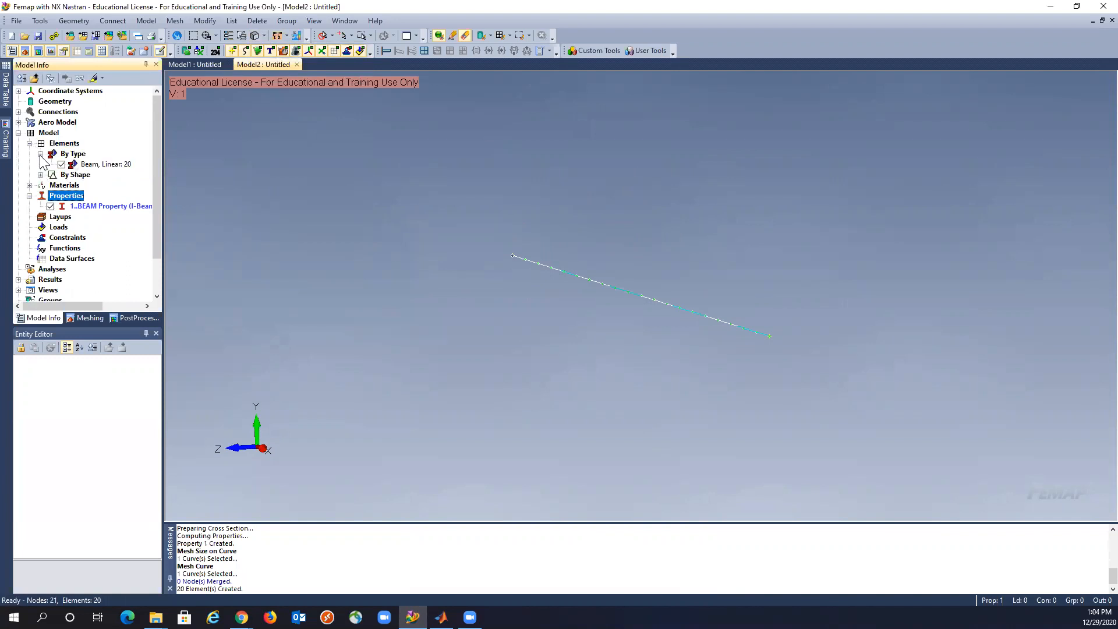
click(264, 35)
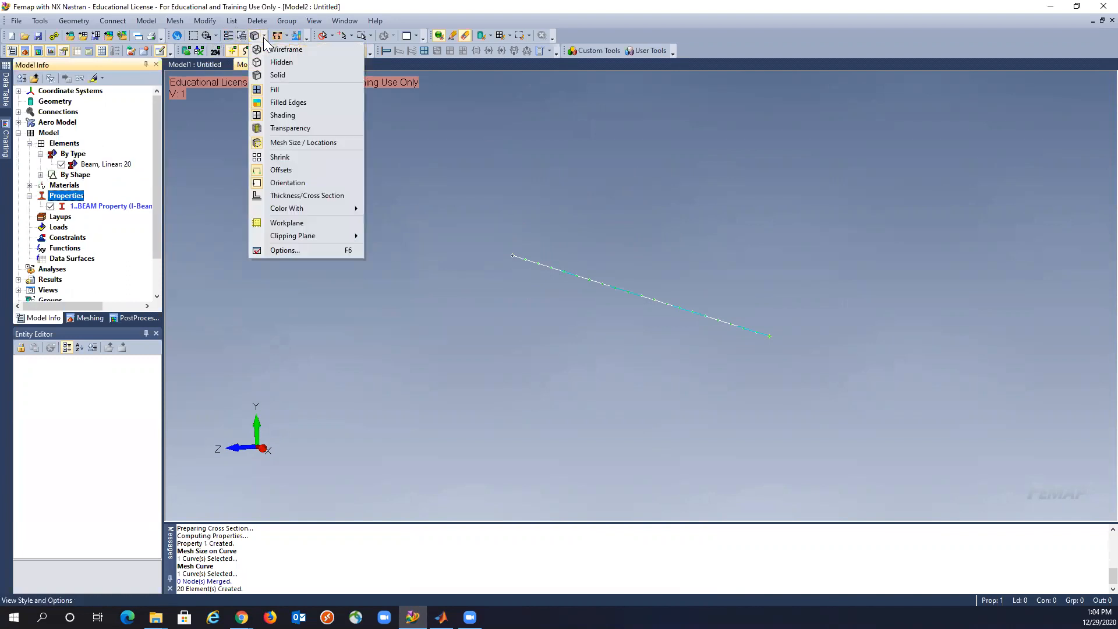
click(256, 194)
middle_drag(541, 253, 562, 248)
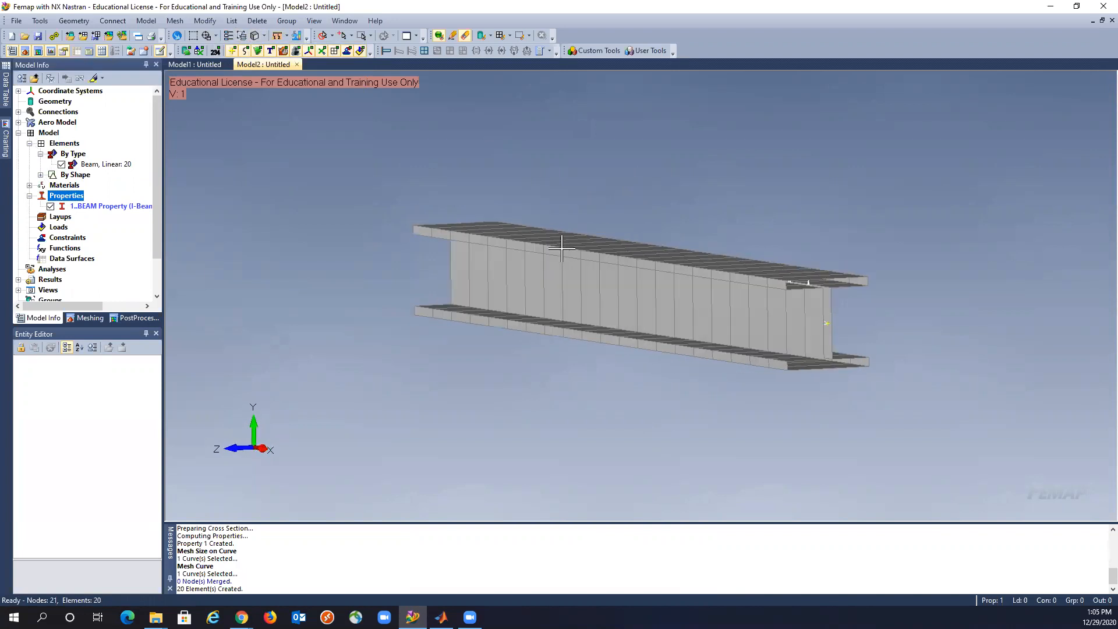
Step: Turn off the thickness/cross-section display and inspect the orientation vectors of the beam elements
click(264, 36)
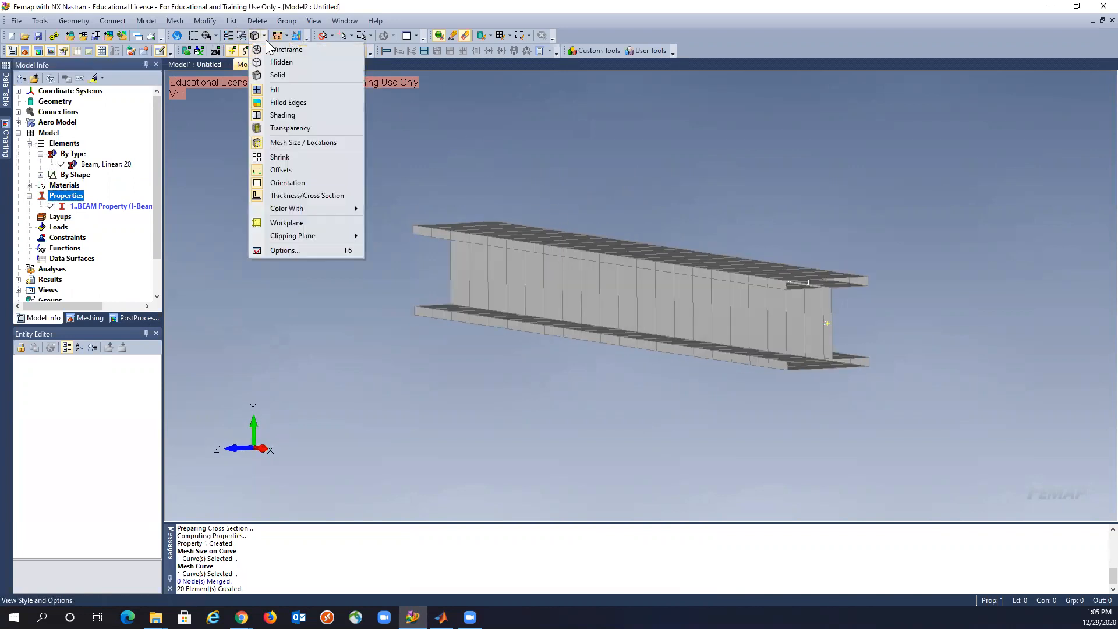
click(286, 195)
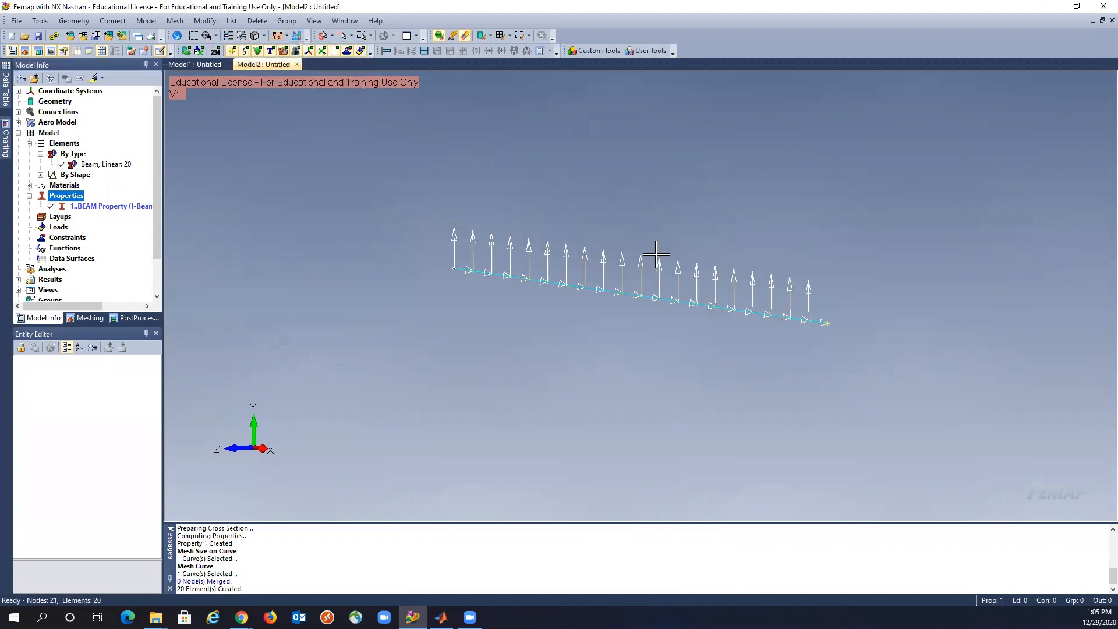
middle_drag(584, 285, 595, 282)
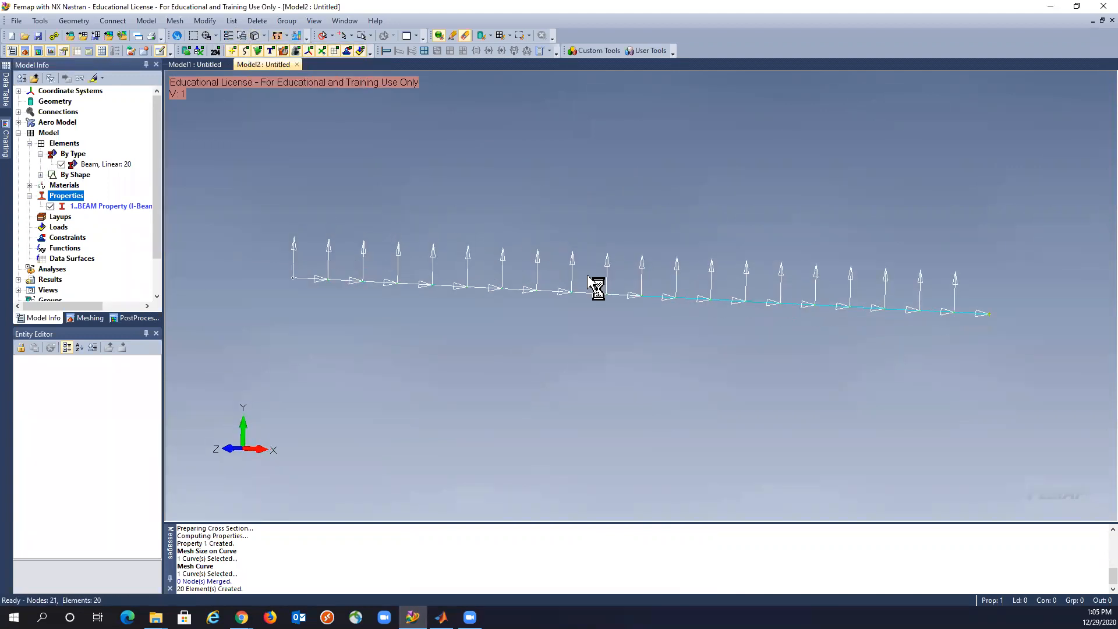
click(30, 196)
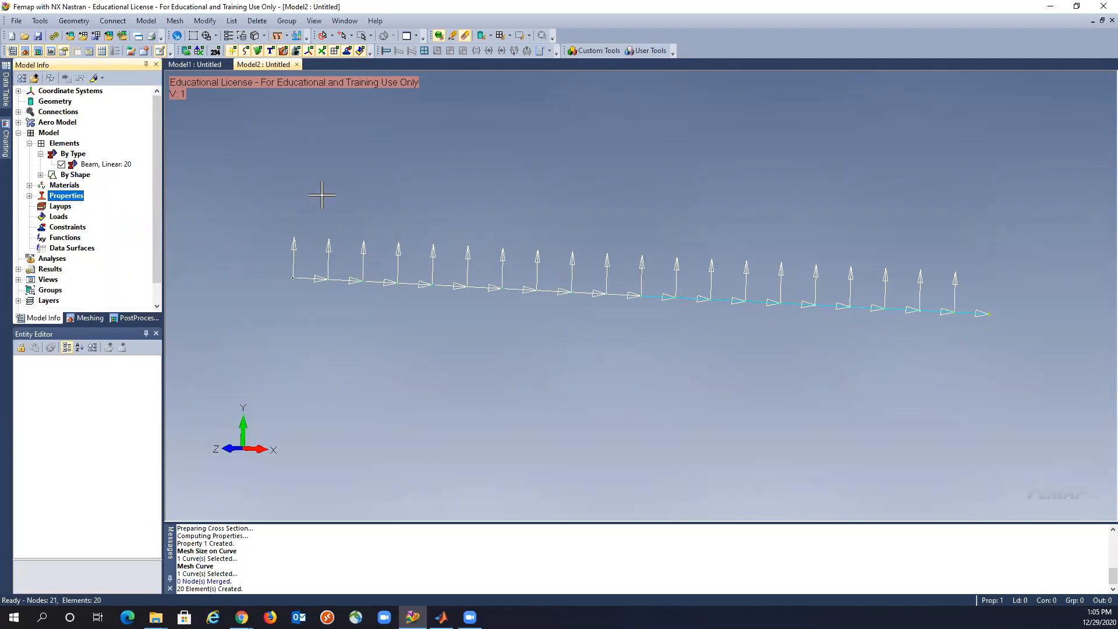
key(ctrl+a)
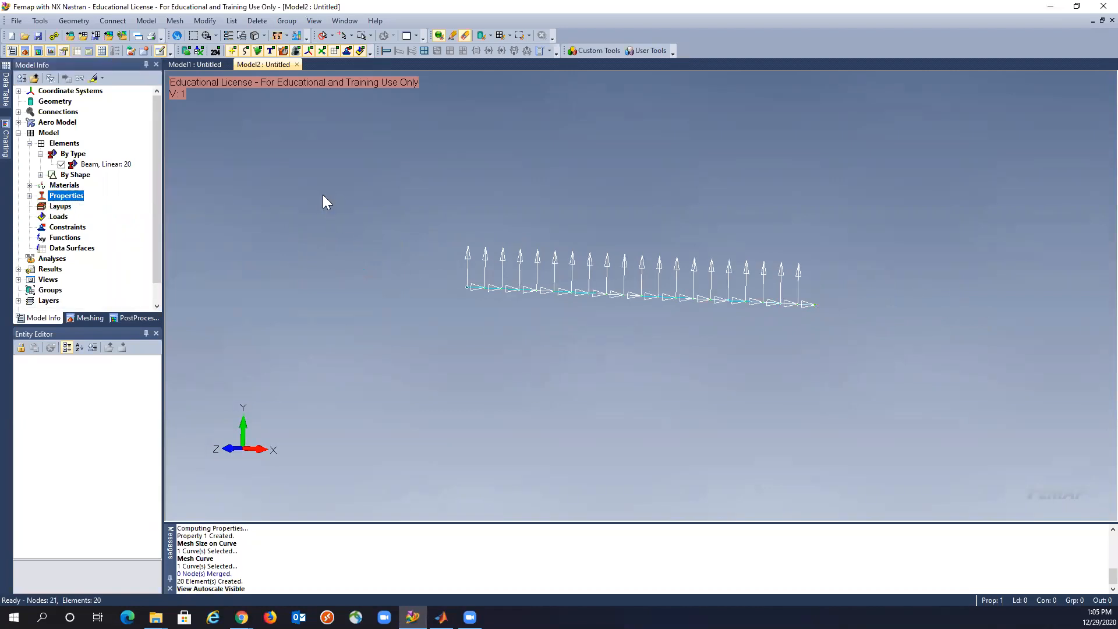
middle_drag(499, 275, 542, 270)
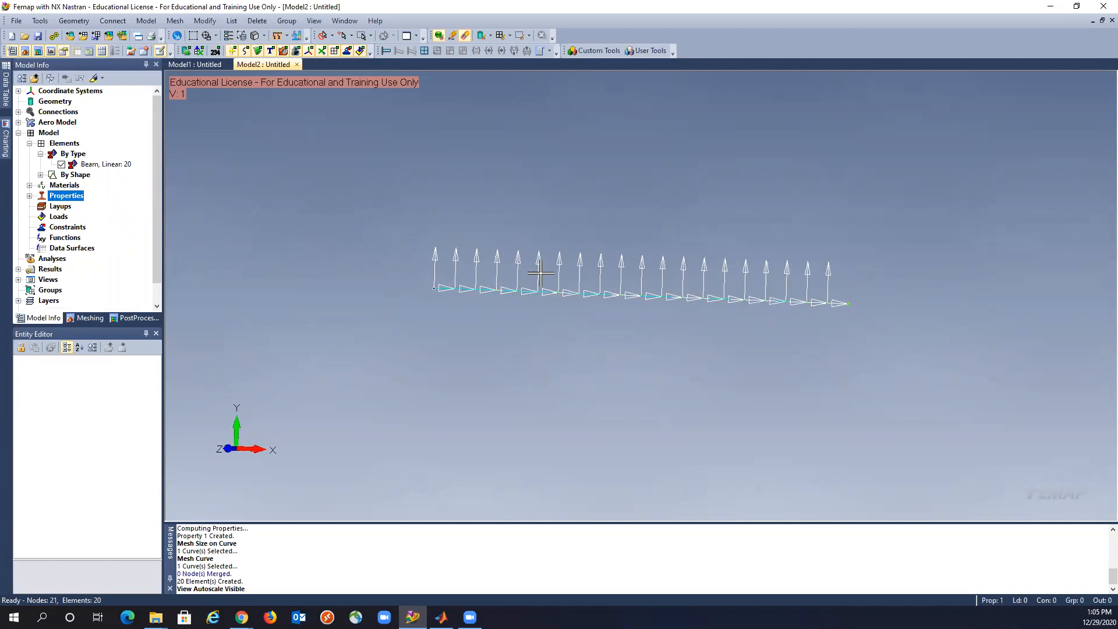
click(148, 22)
mouse_move(161, 115)
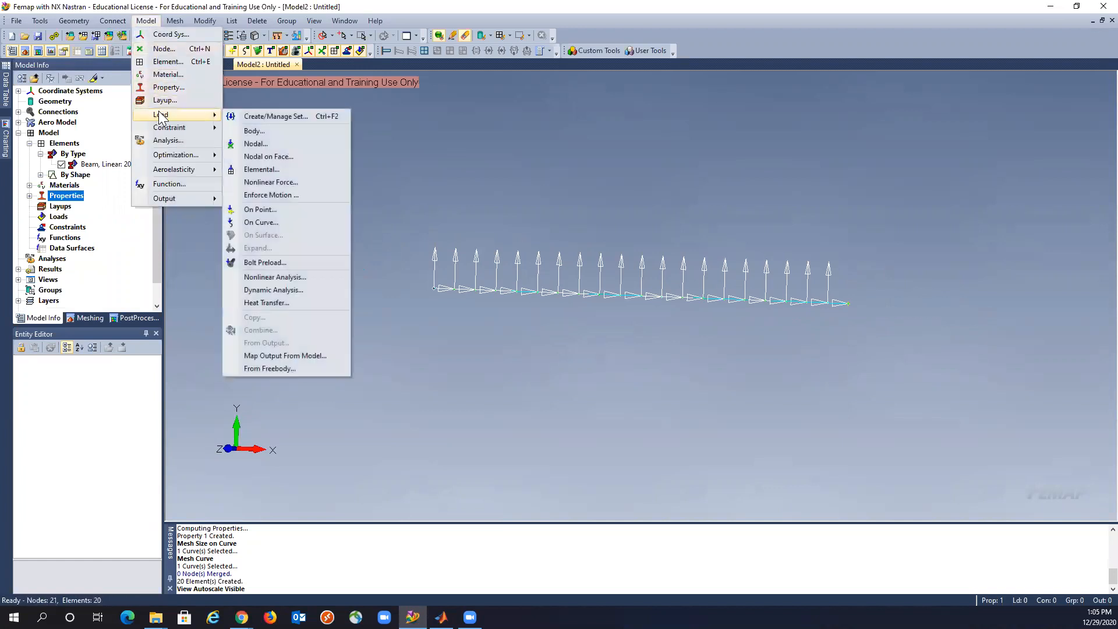
click(250, 144)
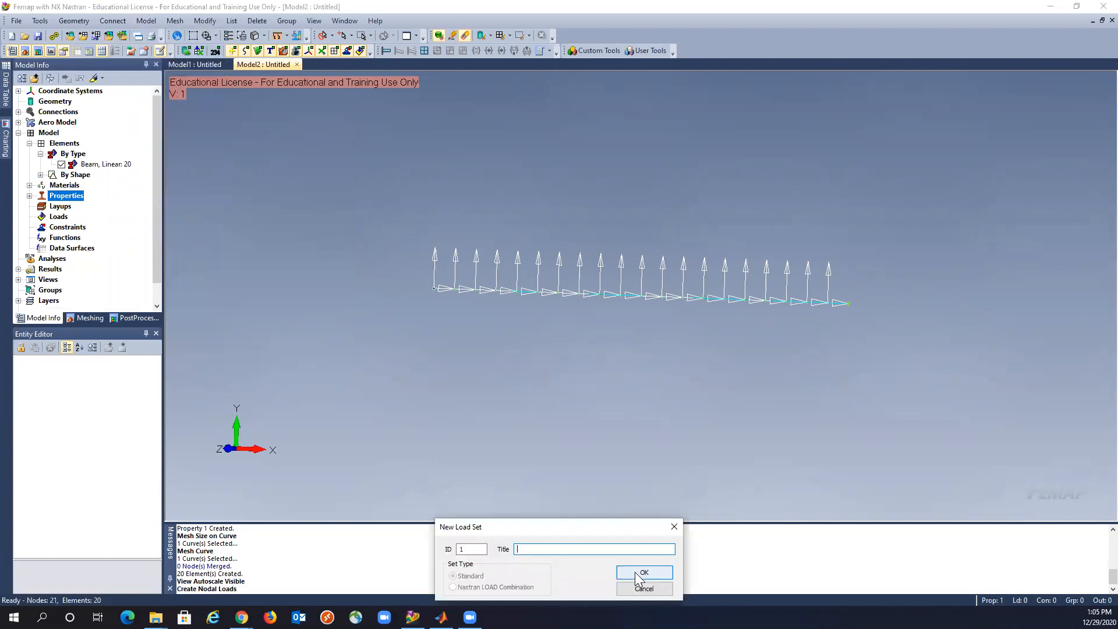
text(Load)
click(652, 572)
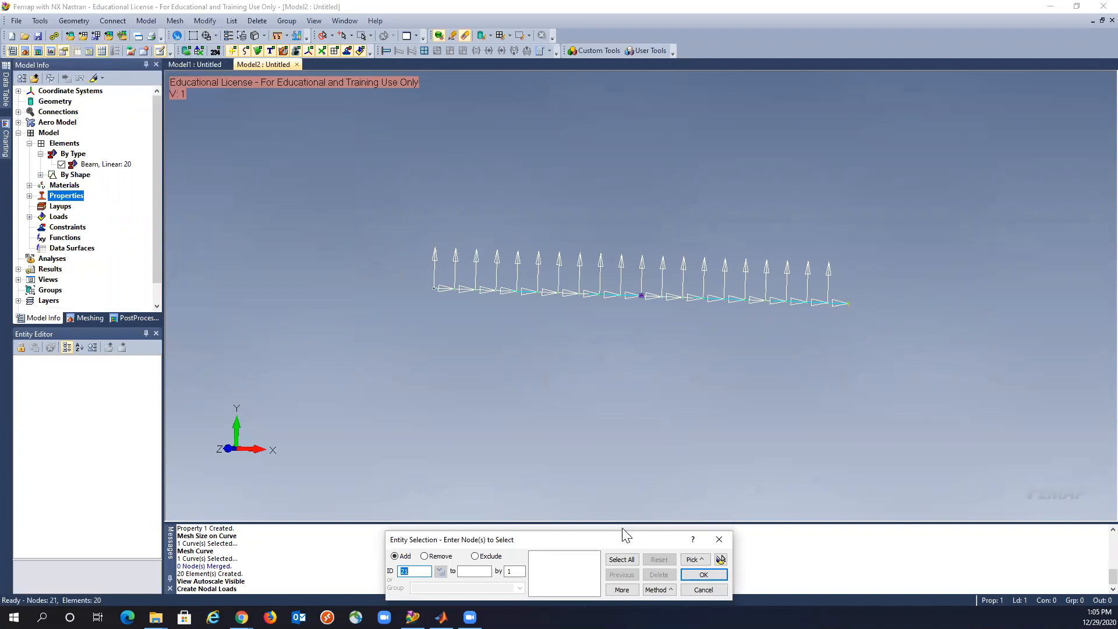
drag(626, 535, 638, 419)
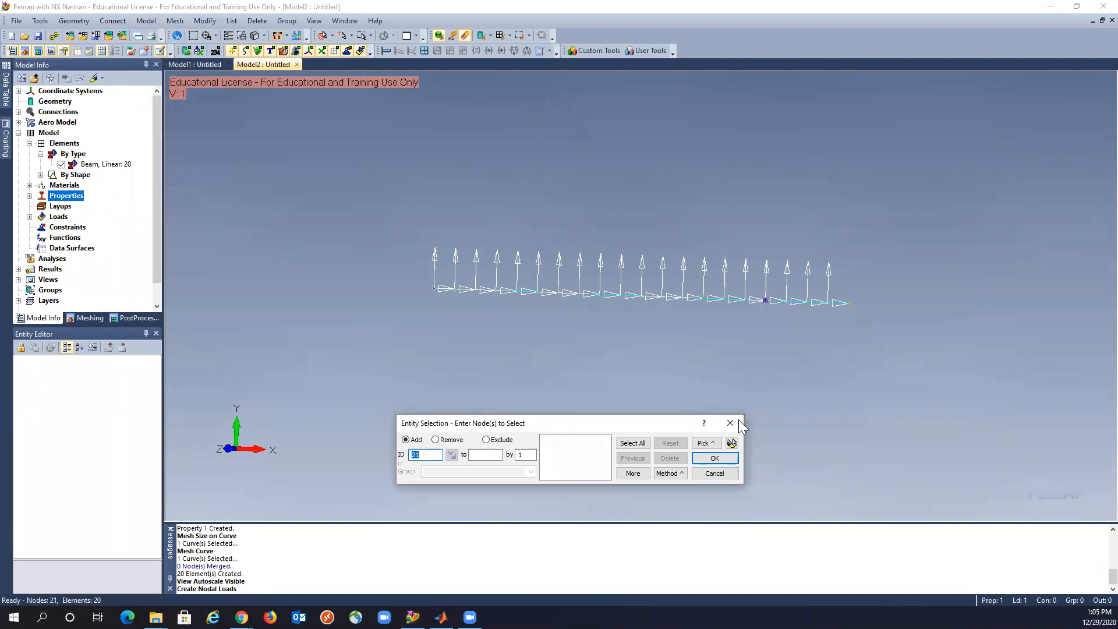
click(715, 473)
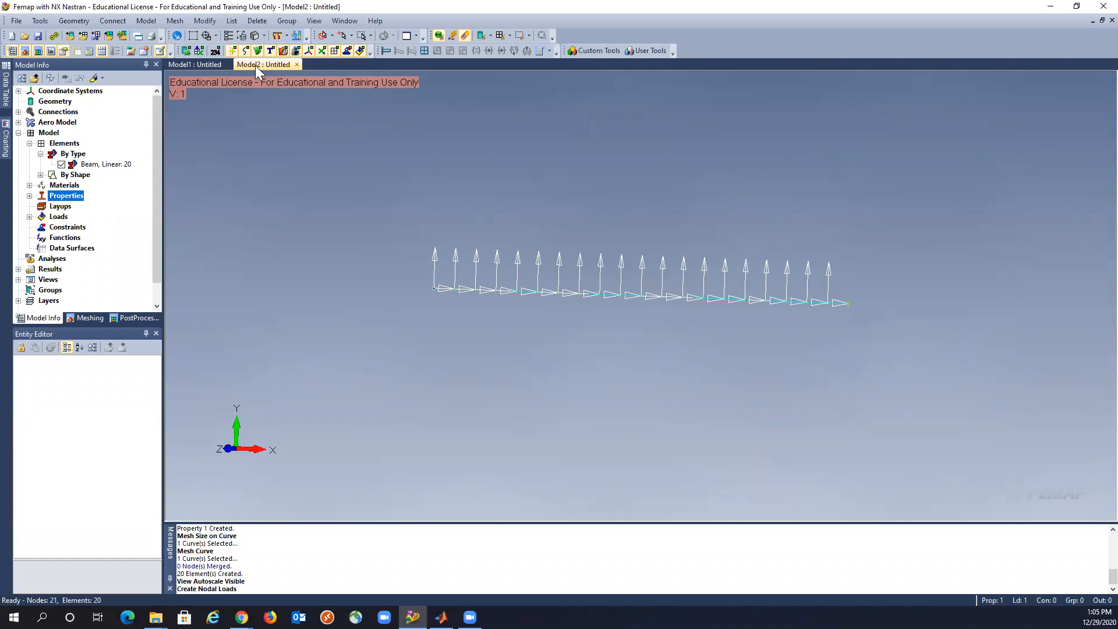
Step: Undo the nodal load set and the preceding view changes, back to the plain front view of the meshed beam line
click(355, 51)
key(ctrl+z)
key(ctrl+z)
key(ctrl+z)
key(ctrl+z)
key(ctrl+z)
key(ctrl+z)
key(ctrl+z)
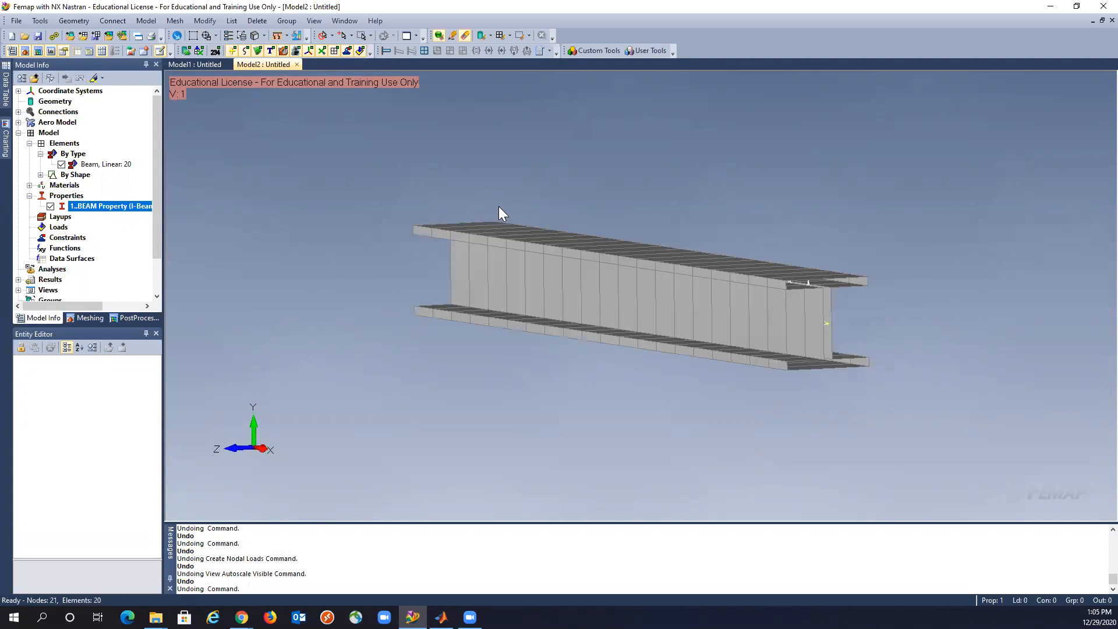
key(ctrl+z)
key(ctrl+z)
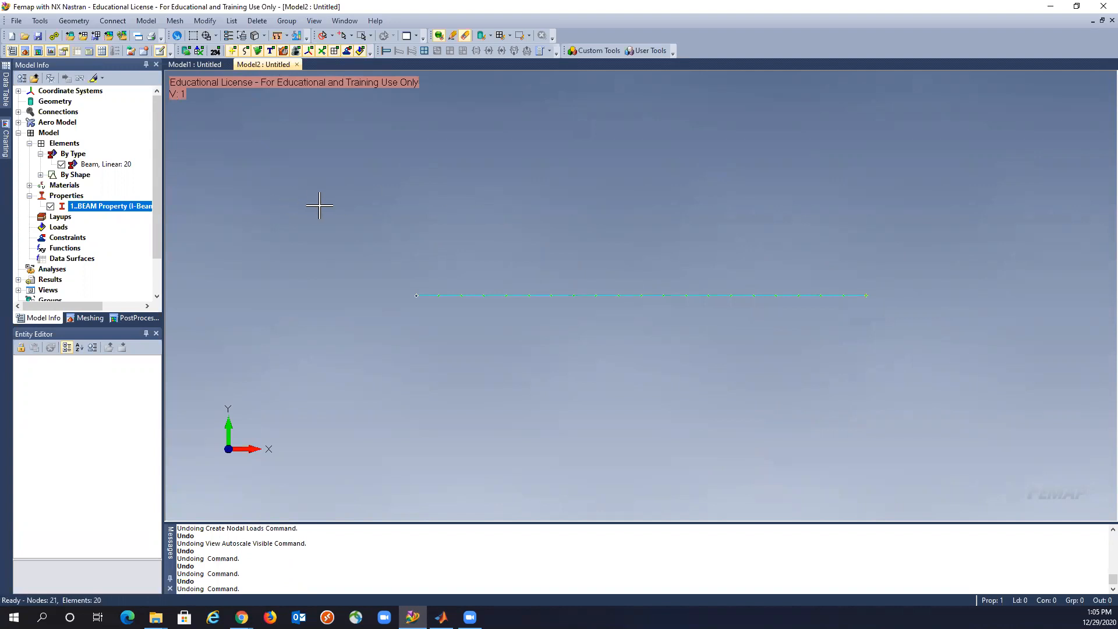
Step: Fully rebuild and compact the model database
click(17, 21)
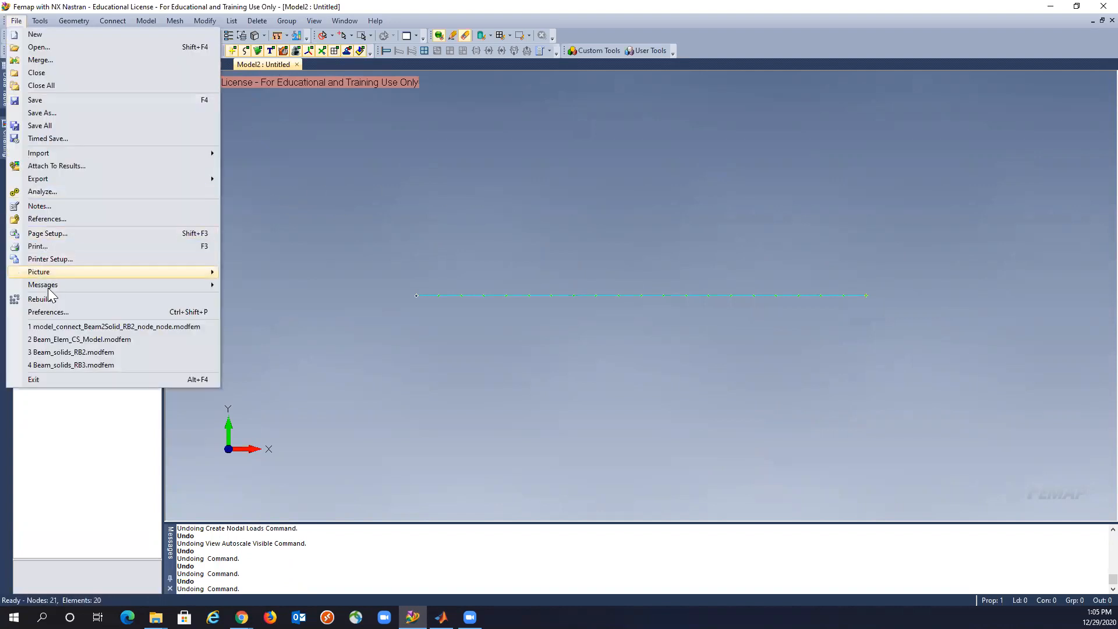
click(41, 299)
click(508, 326)
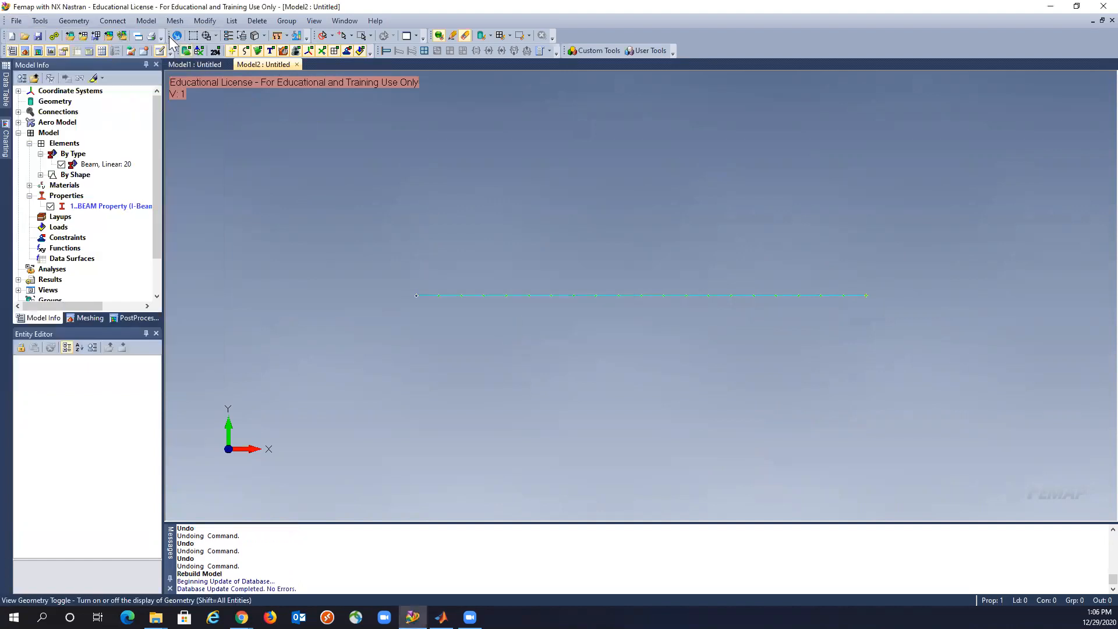
Step: Create a constraint set titled Cantilever and apply a fixed nodal constraint to node 1 at the beam's origin end
click(147, 21)
mouse_move(173, 129)
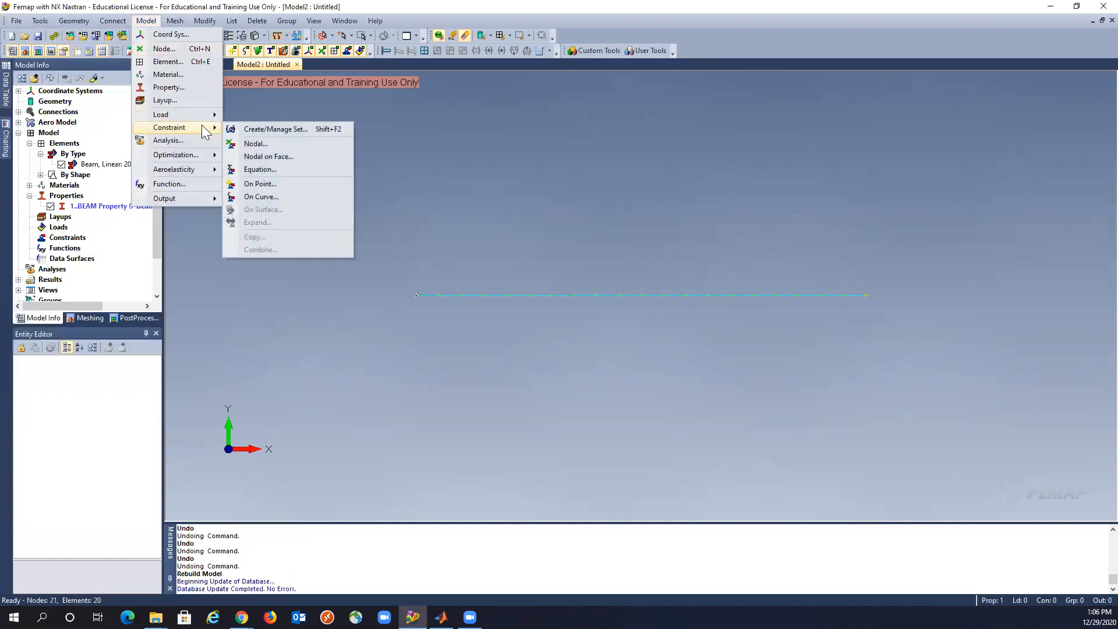
click(256, 142)
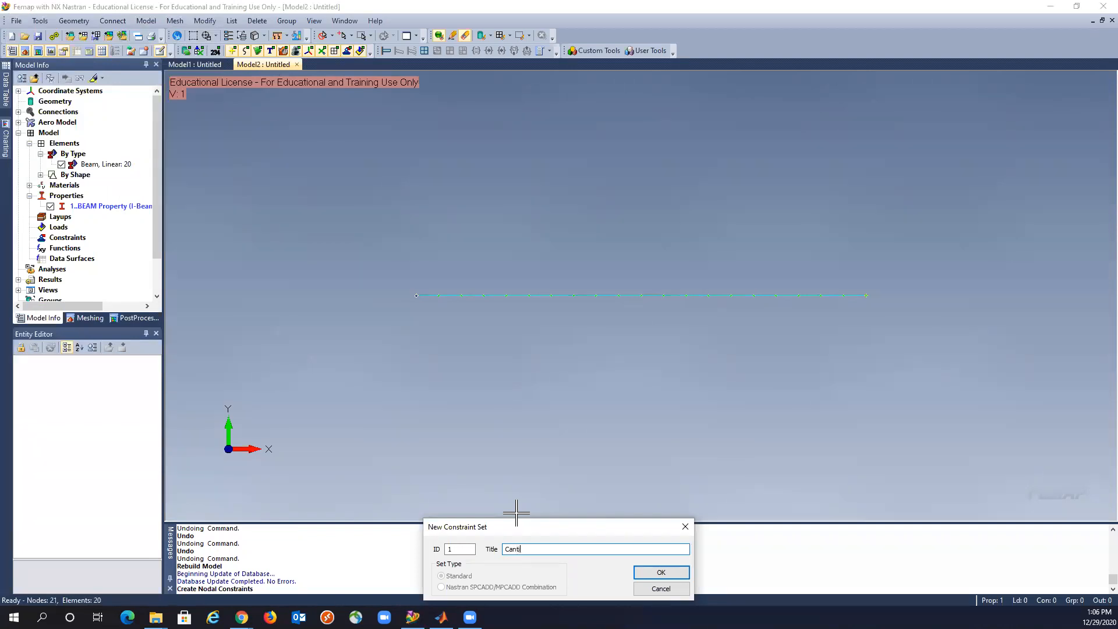
click(660, 573)
click(415, 342)
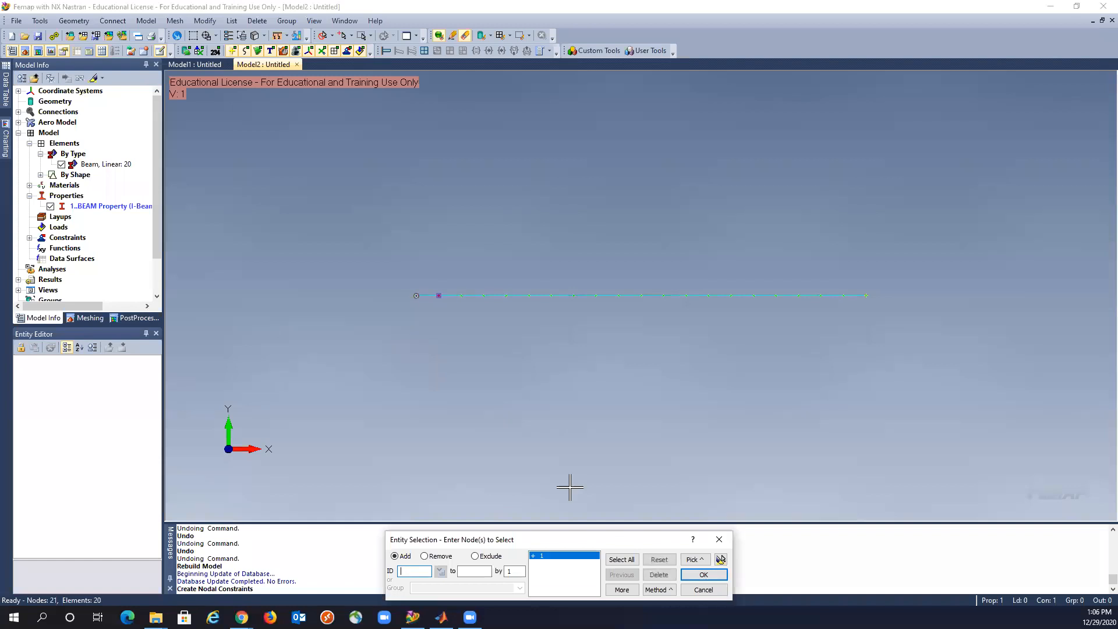
click(694, 576)
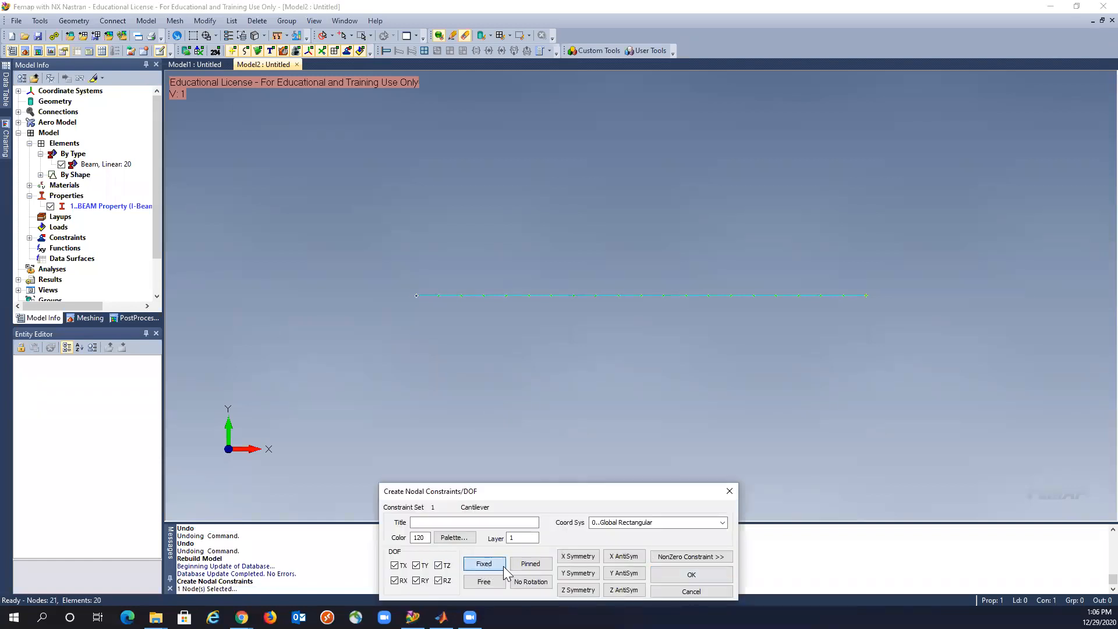
click(689, 576)
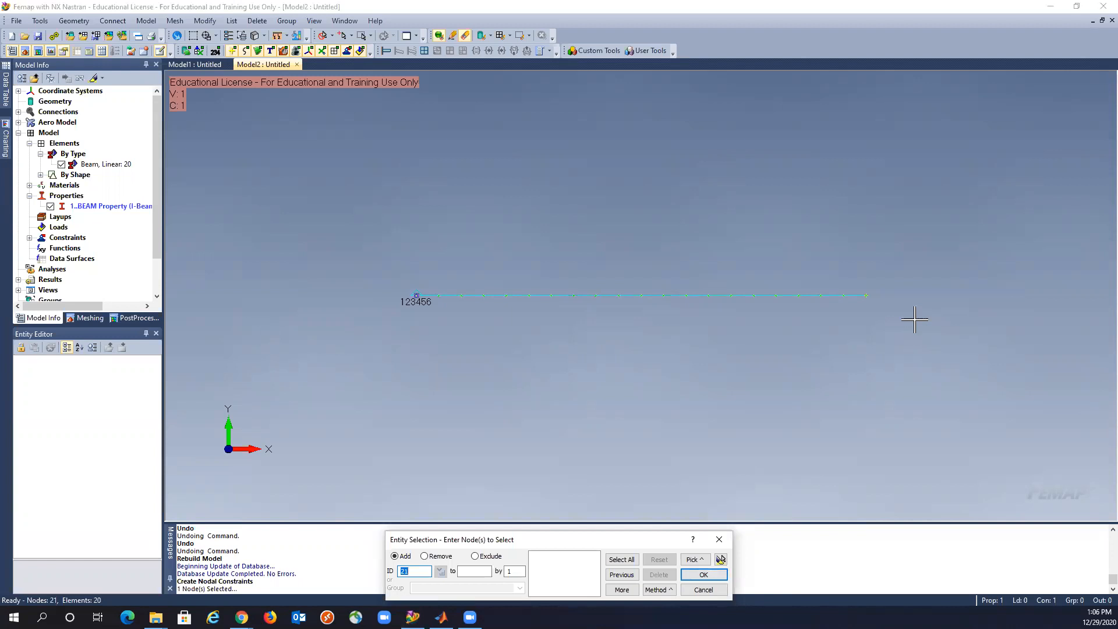
click(702, 590)
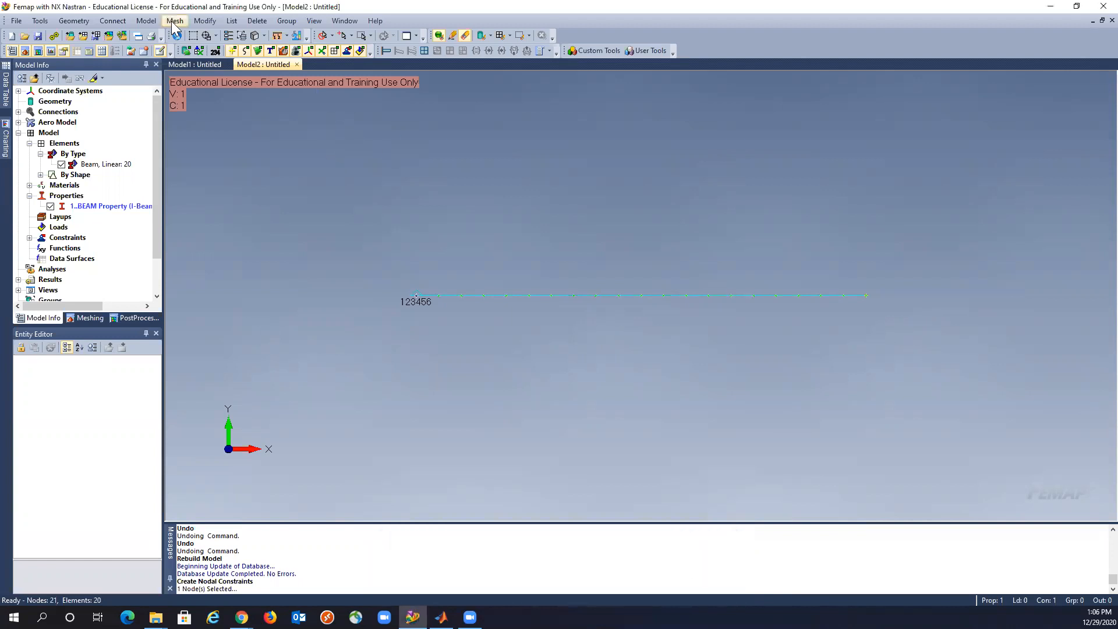
Step: Create a load set titled F=100 and apply a nodal force of FY = -100 to node 21 at the beam's free end
click(145, 20)
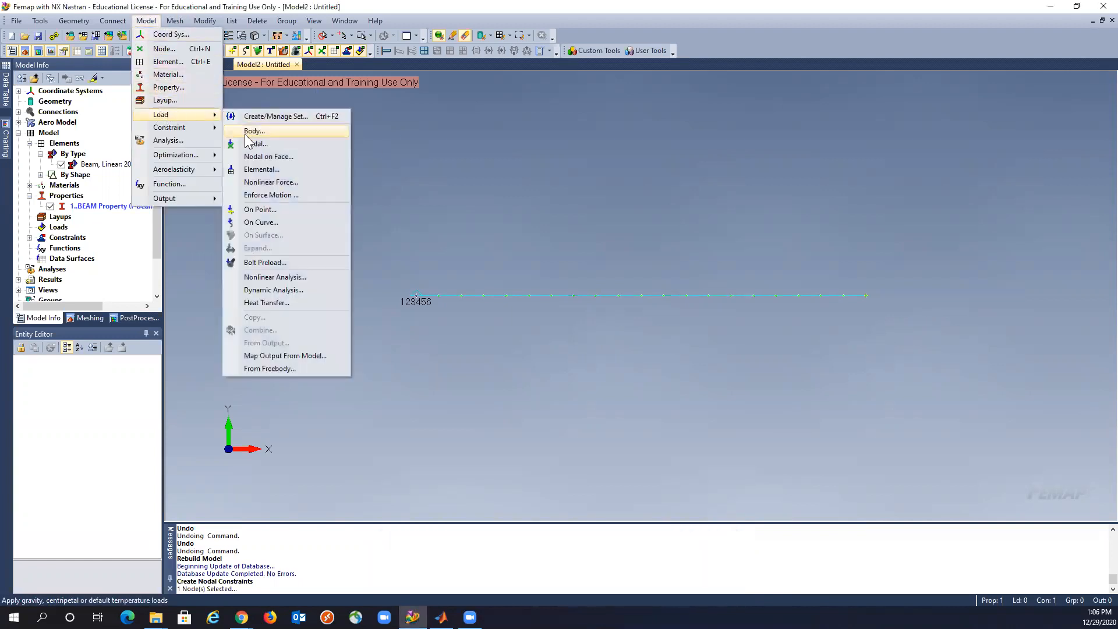
click(248, 117)
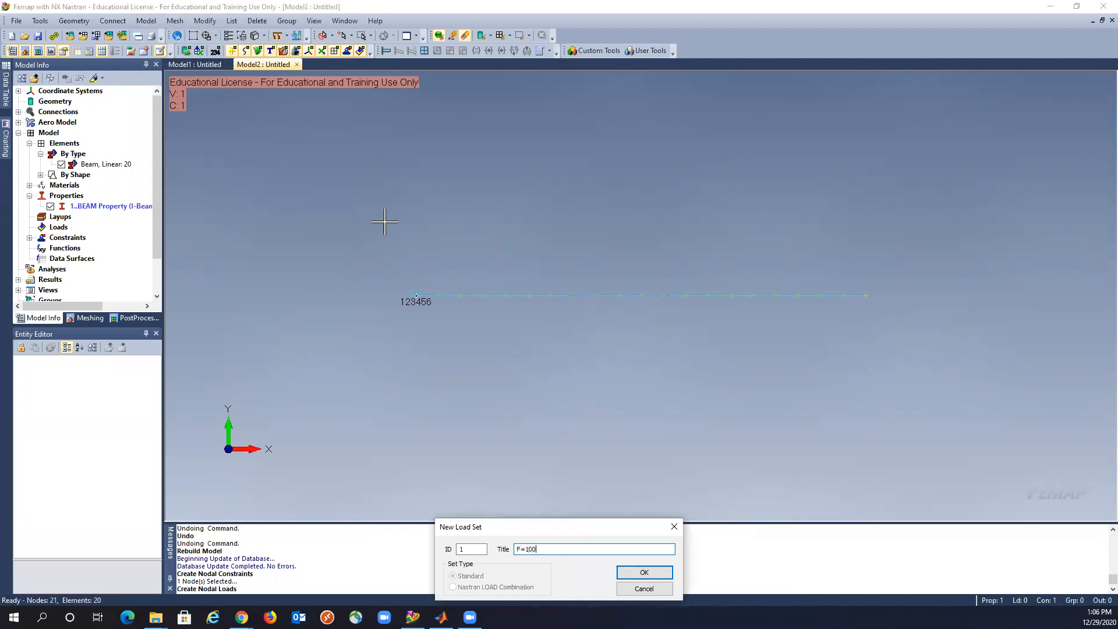
click(644, 572)
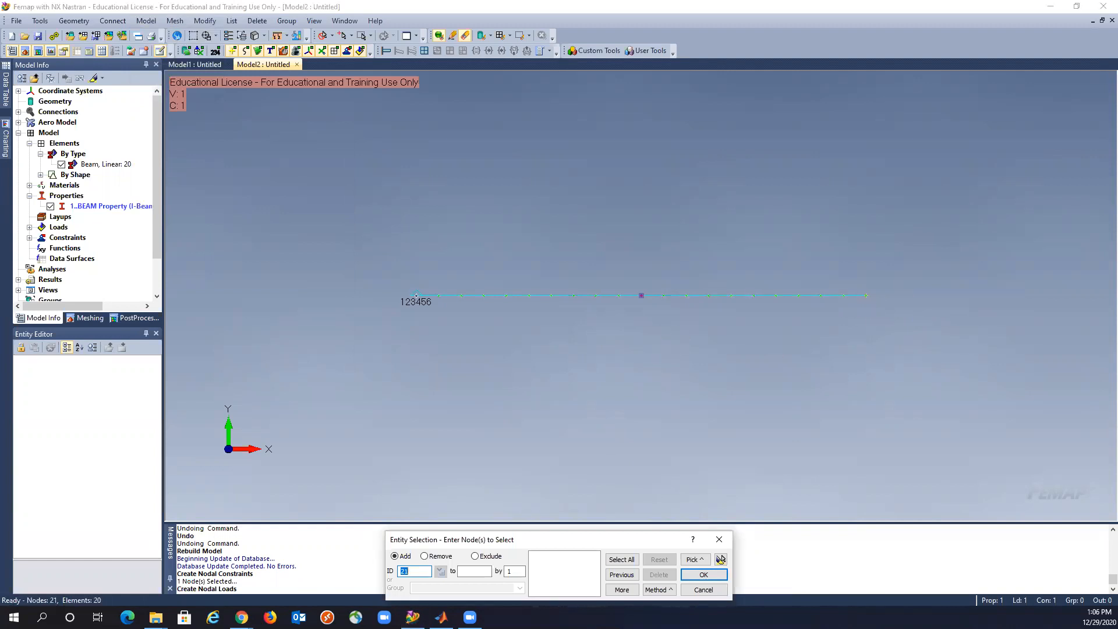
click(658, 590)
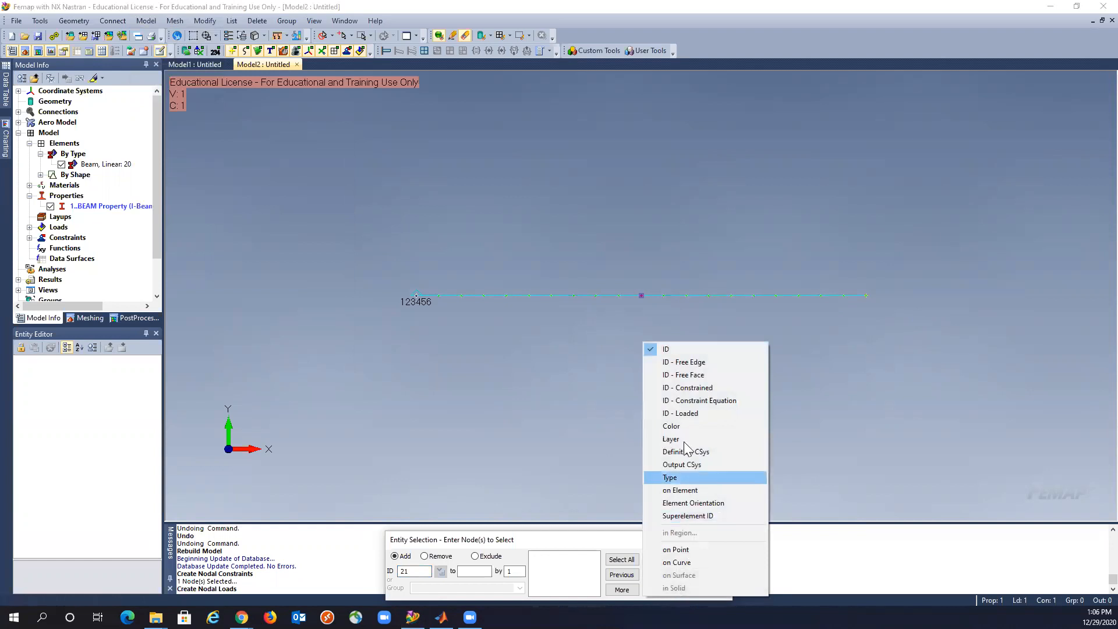
click(666, 349)
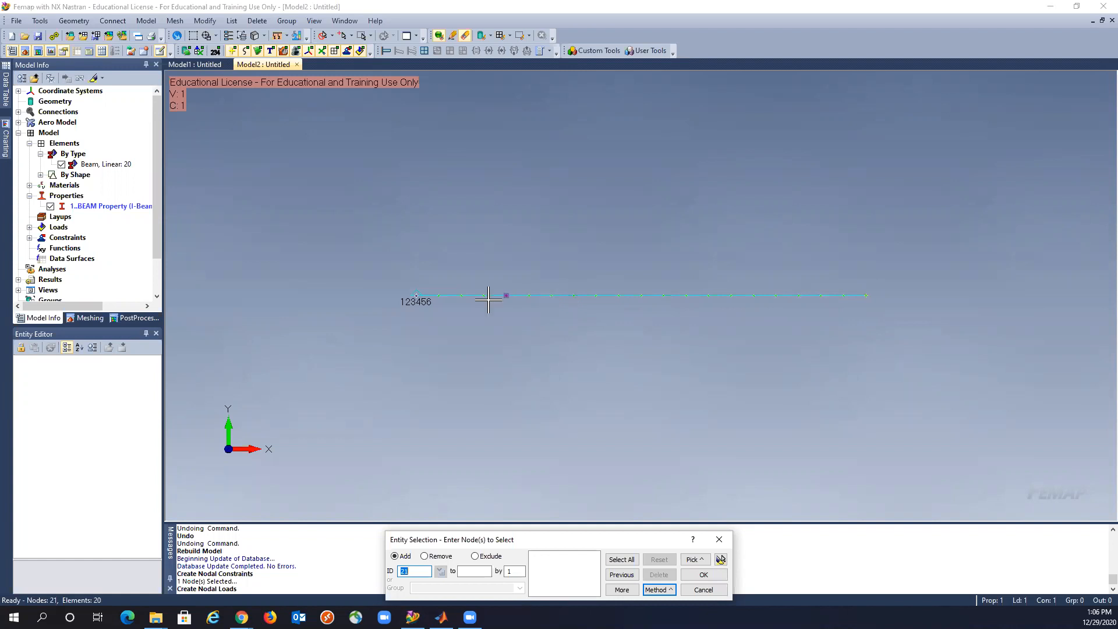
click(628, 588)
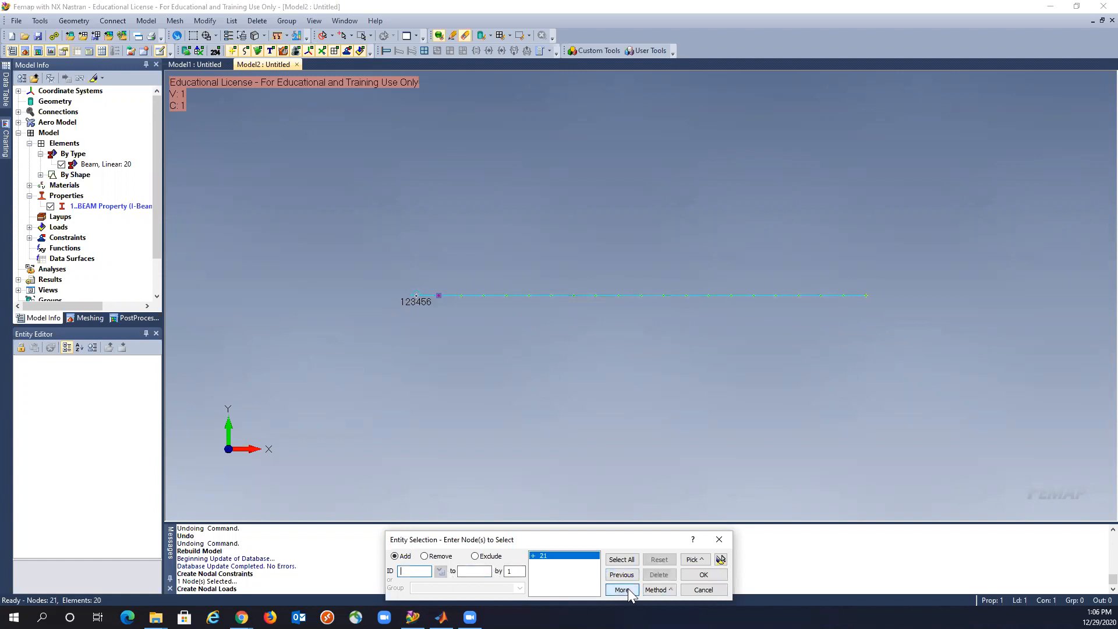
click(705, 575)
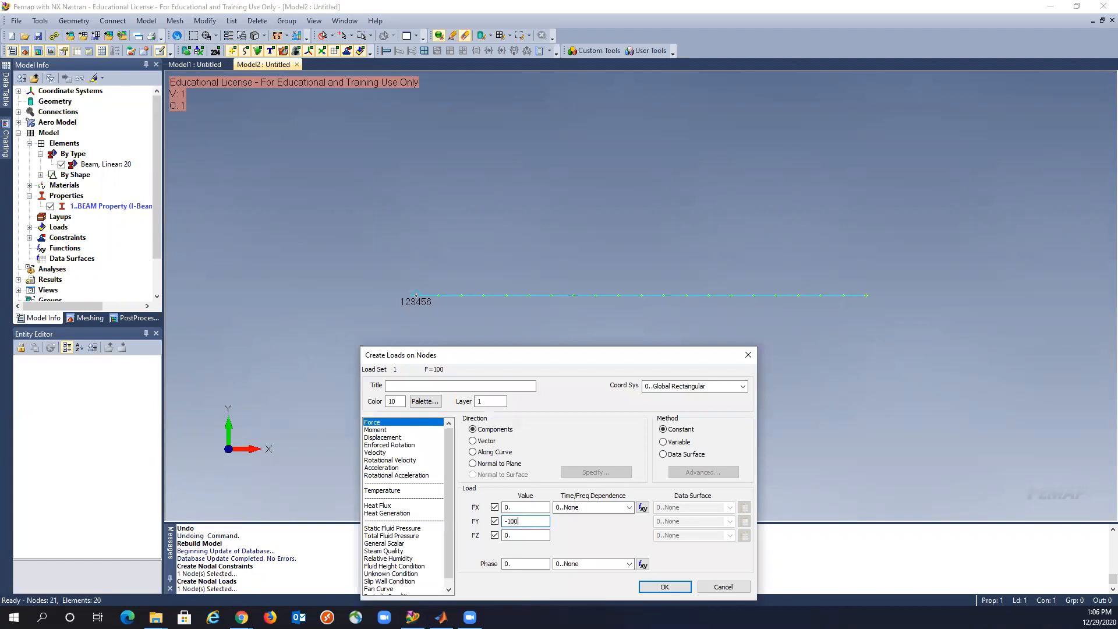
click(654, 585)
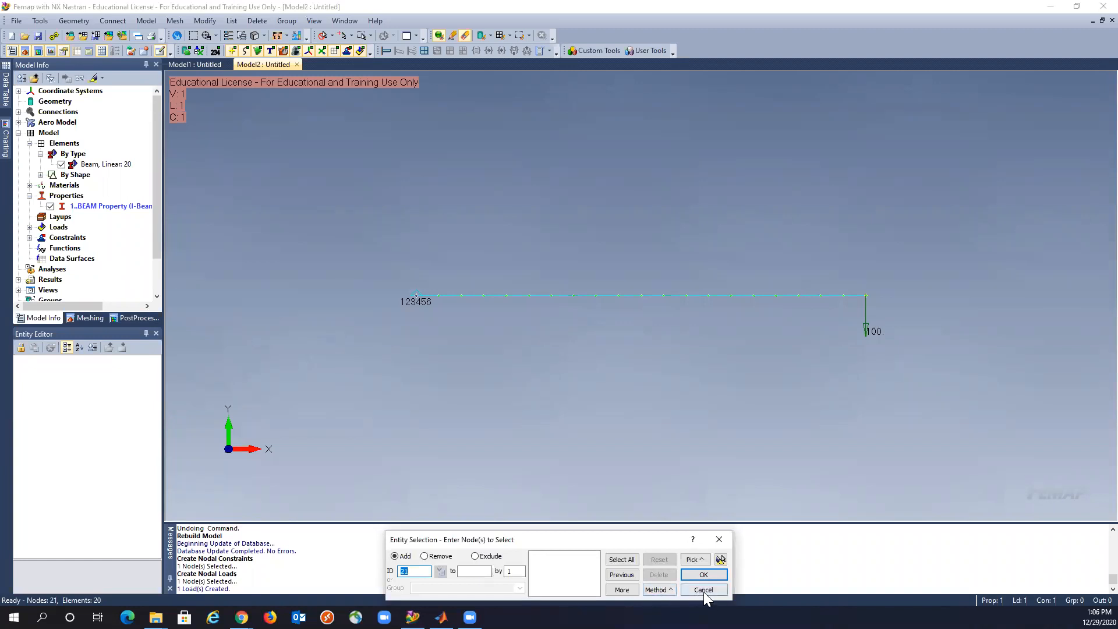
click(702, 590)
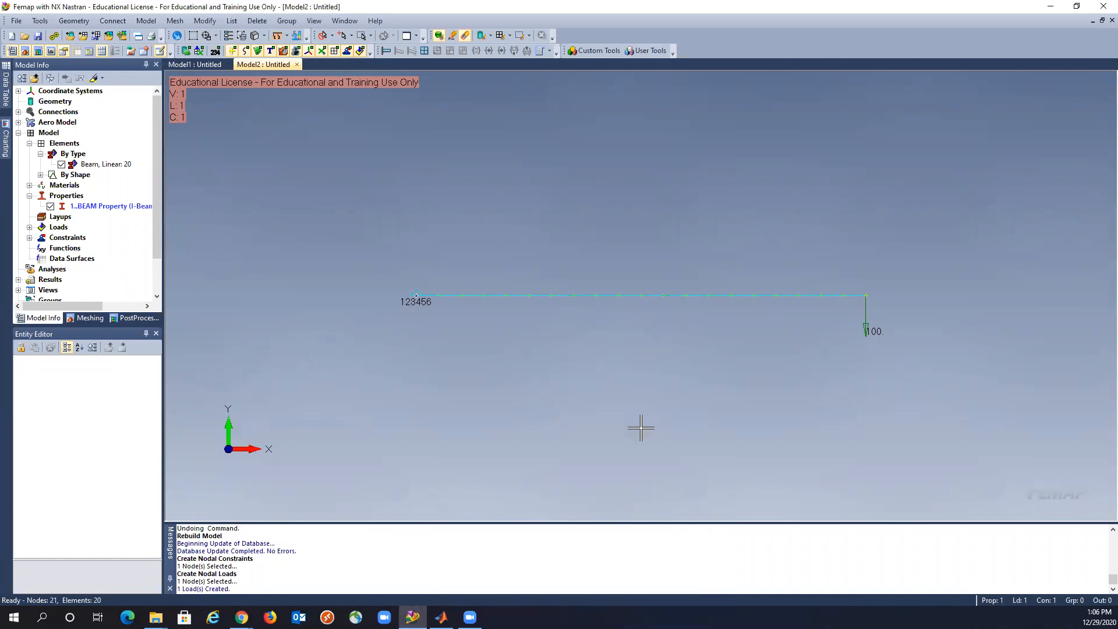
Step: Rebuild and compact the database again with the constraint and load in the model
click(16, 20)
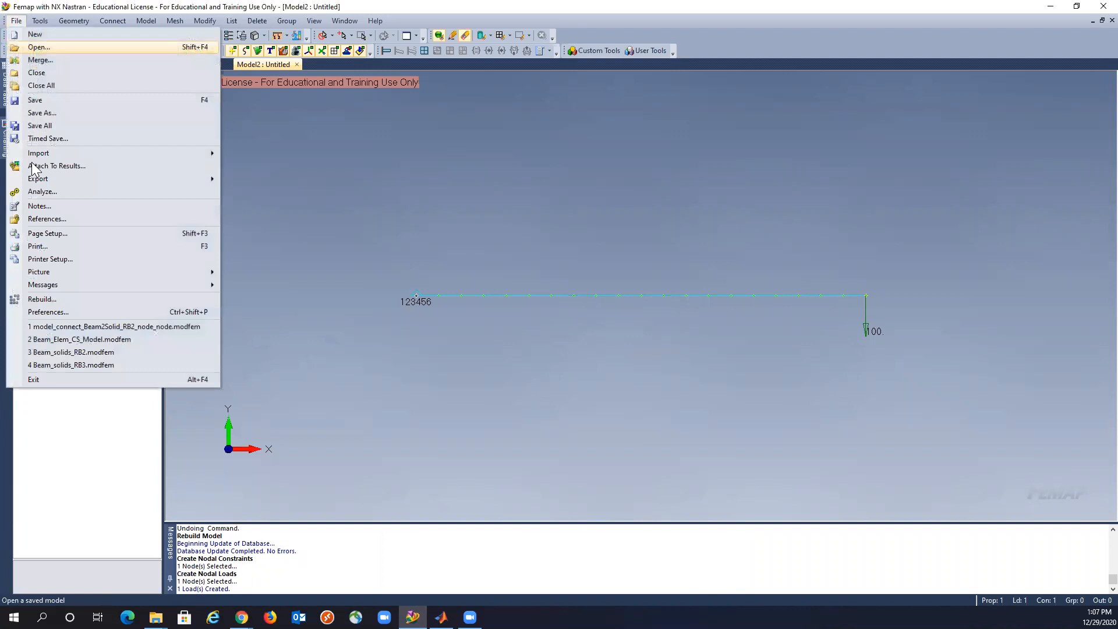
click(41, 299)
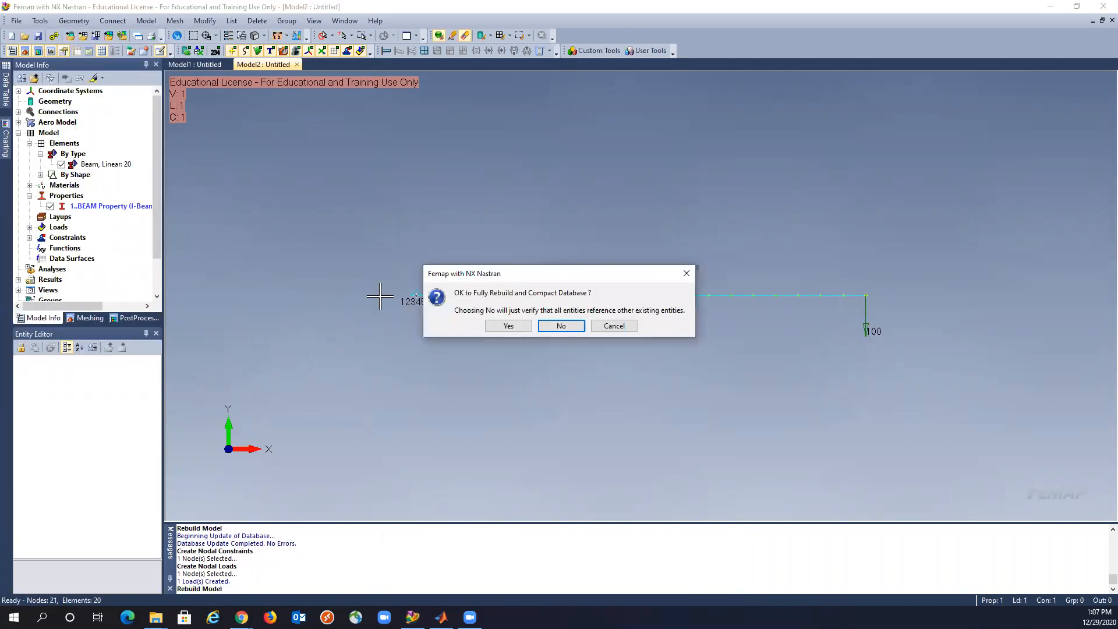
click(505, 325)
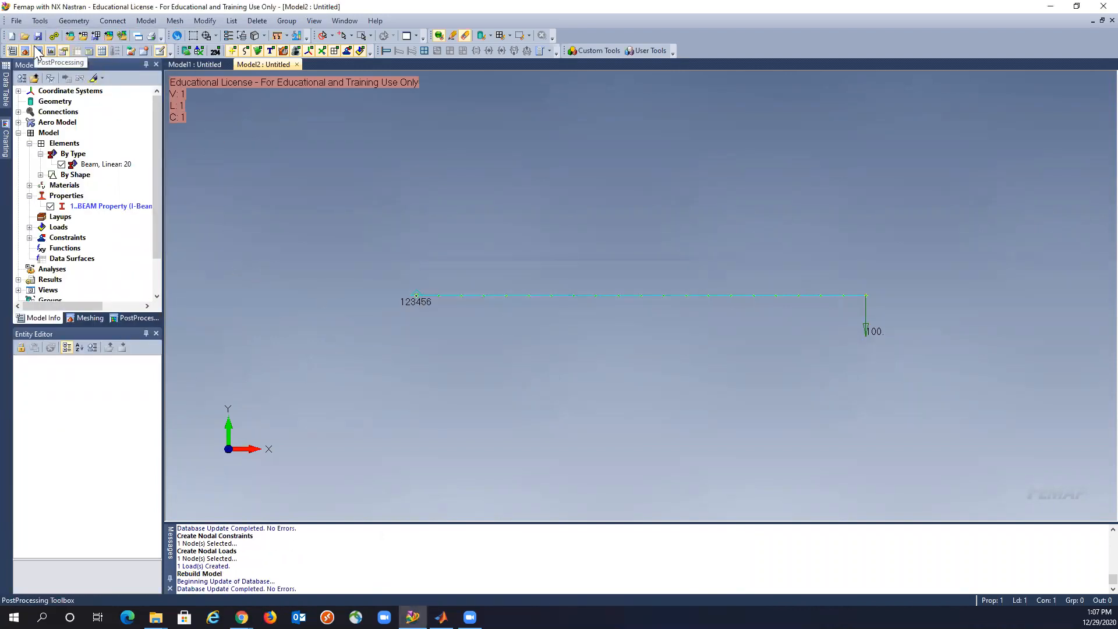
Step: Start saving the model under a new name in the Temp folder inside FEMAP\Beam_Shear_Factor
click(16, 20)
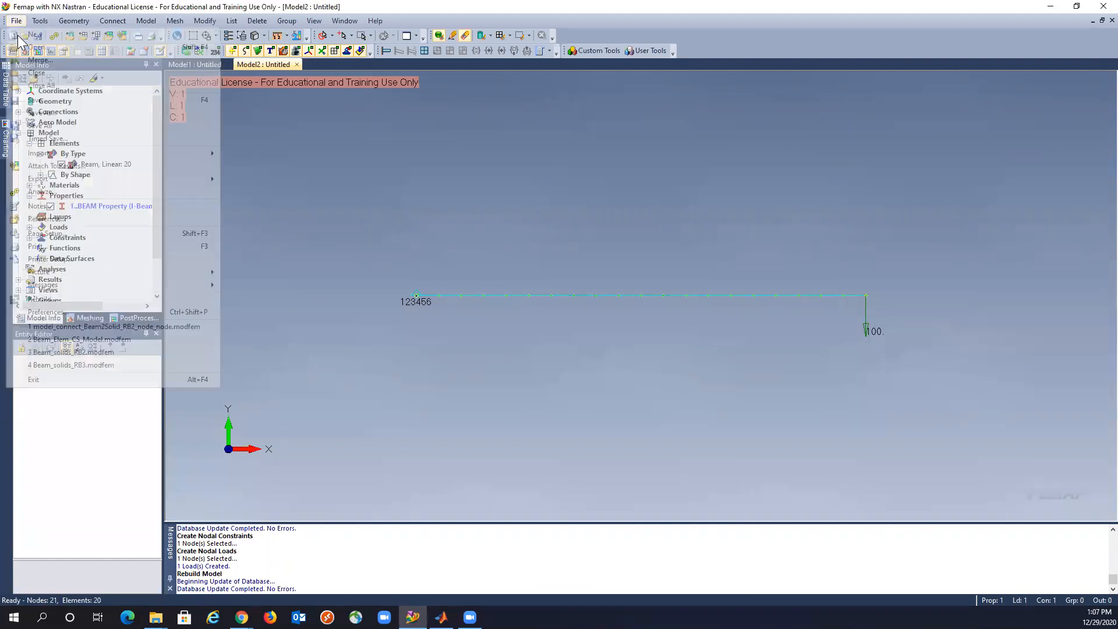
click(33, 117)
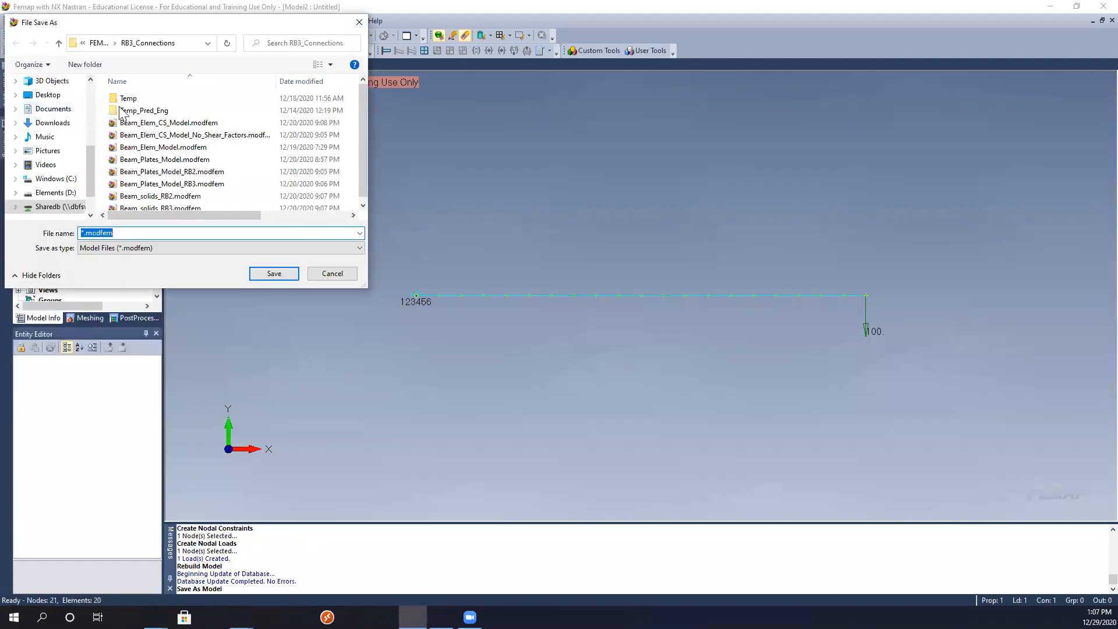
click(97, 45)
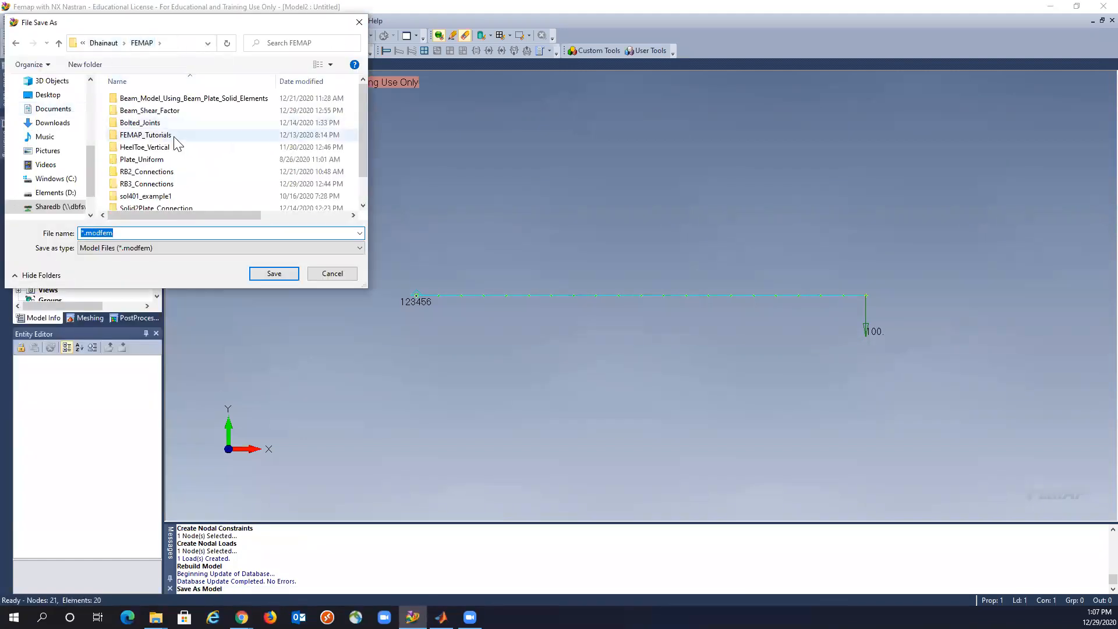
double_click(137, 112)
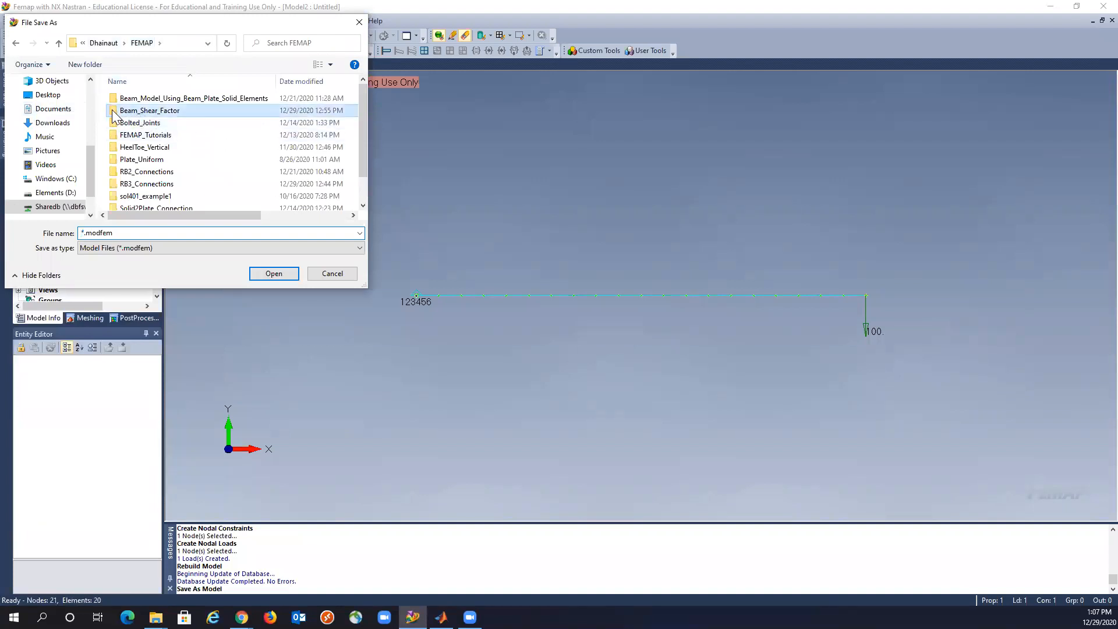
double_click(125, 98)
Step: Name the model file Model_Beam_1.modfem and save it
click(84, 233)
drag(84, 233, 72, 233)
text(model)
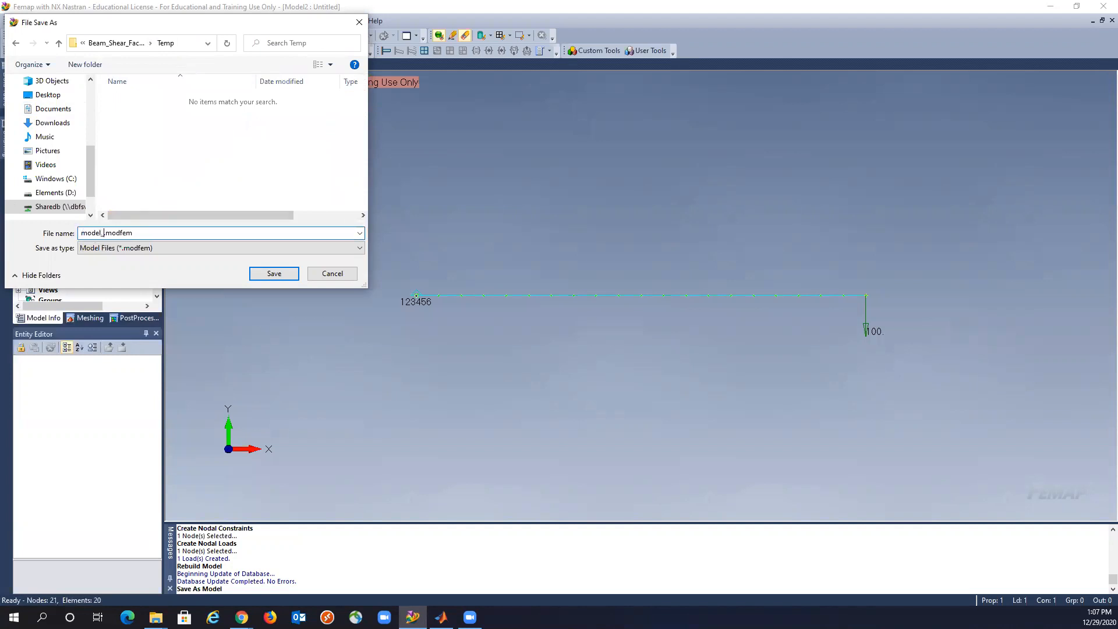
text(_Be)
key(BackSpace)
key(BackSpace)
key(BackSpace)
key(BackSpace)
key(BackSpace)
key(BackSpace)
text(Model_Beam_1)
click(269, 277)
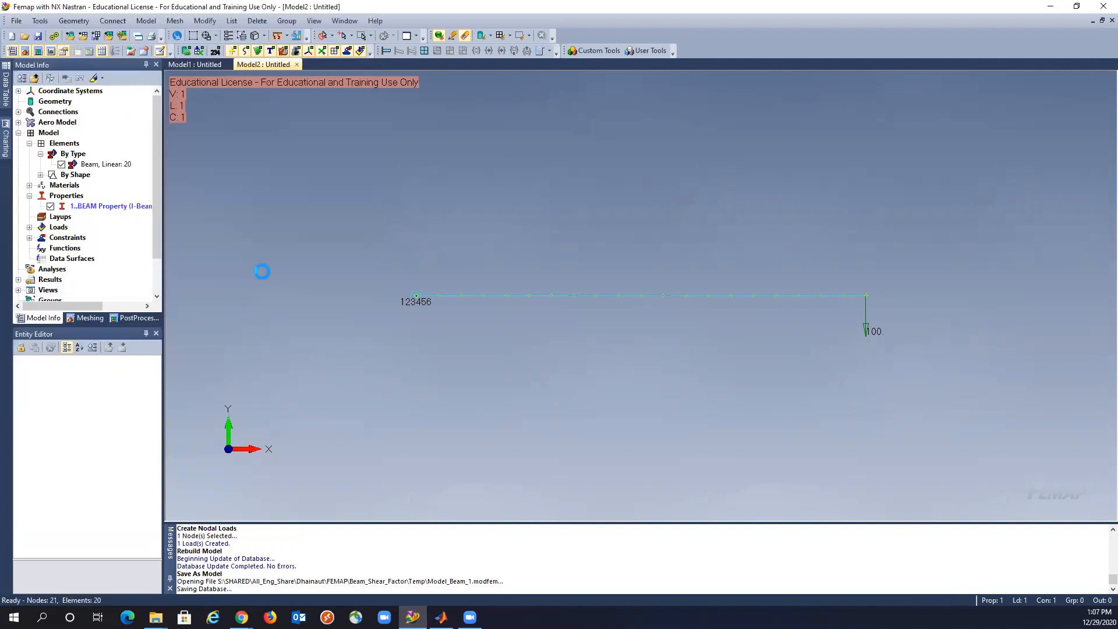
Step: Create an NX Nastran static analysis set with default options, run the analysis, and close the analysis monitor
click(54, 36)
click(491, 324)
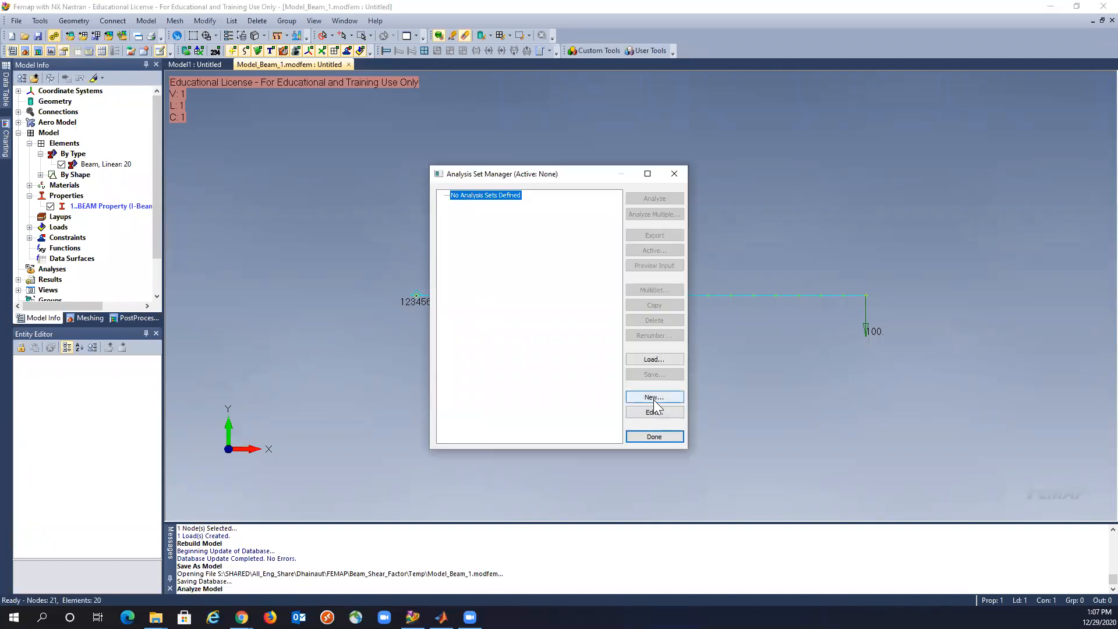
click(653, 396)
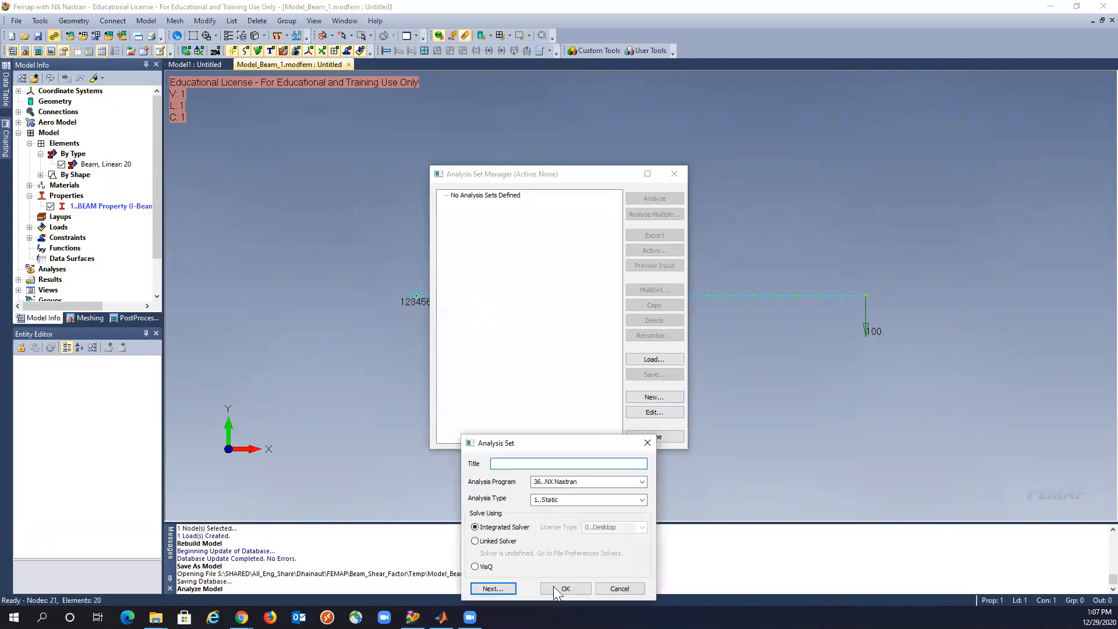
click(564, 588)
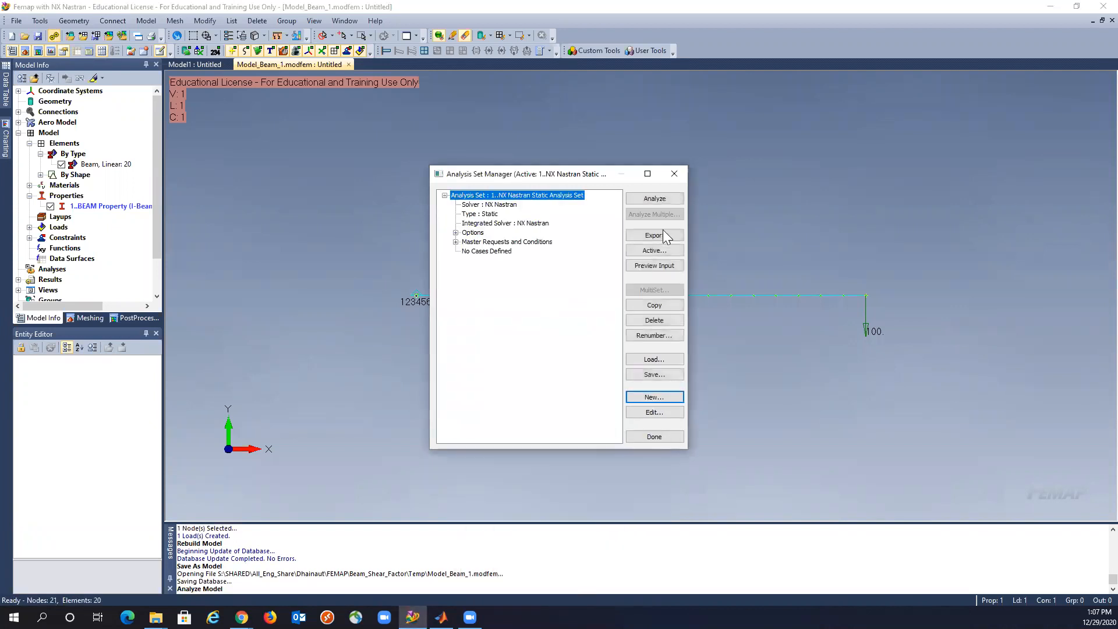
click(657, 200)
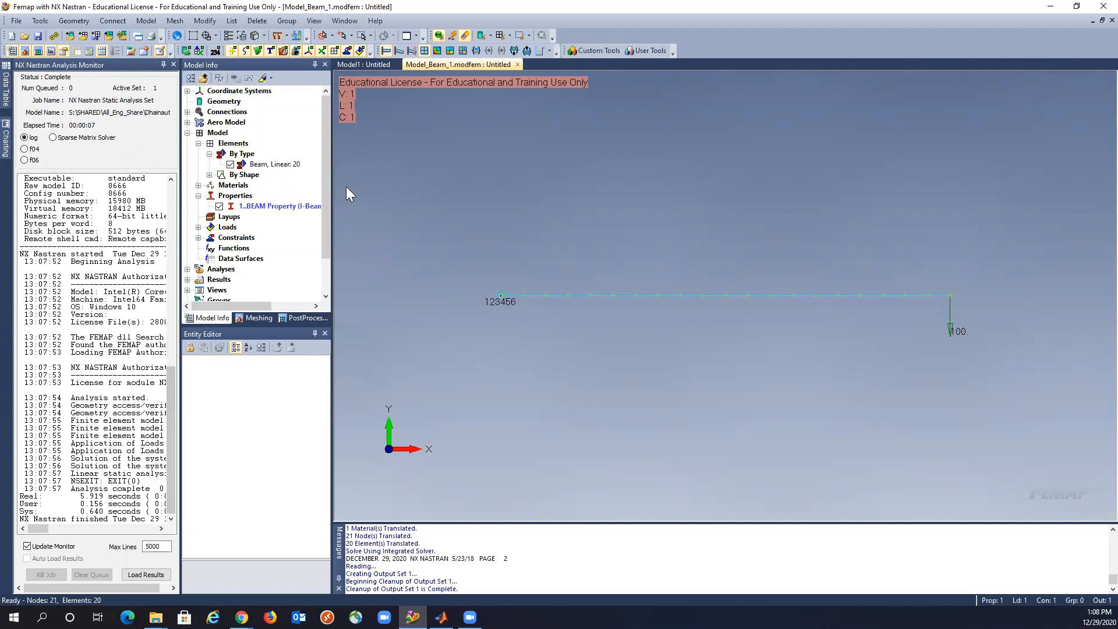
click(173, 65)
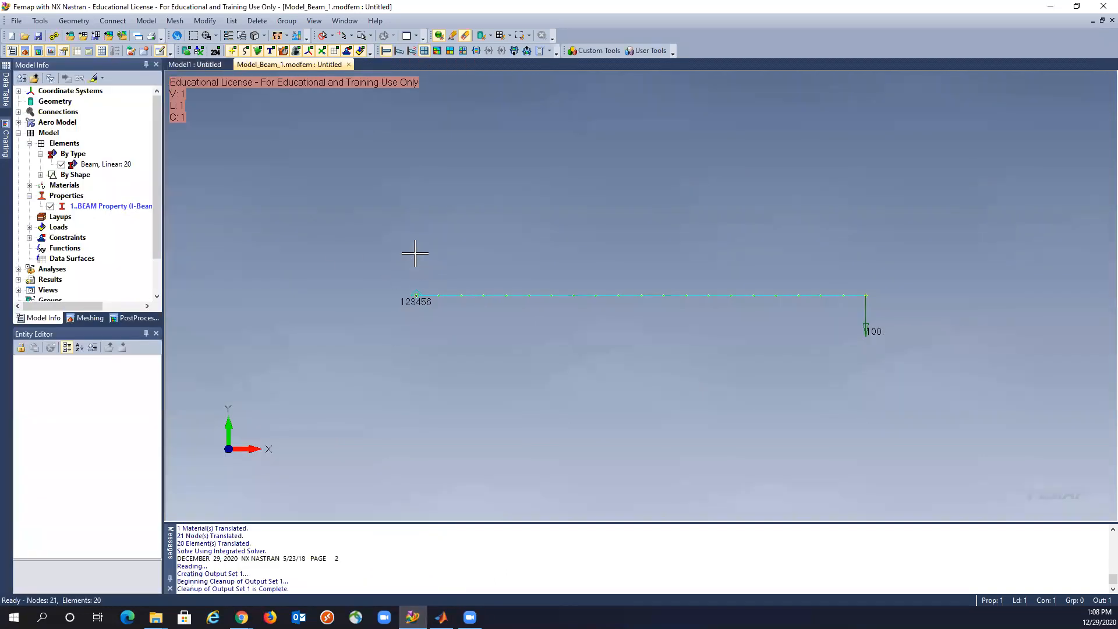
Step: Display the deformed shape with a contour plot, using Total Translation for both the deform and contour output vectors
key(F5)
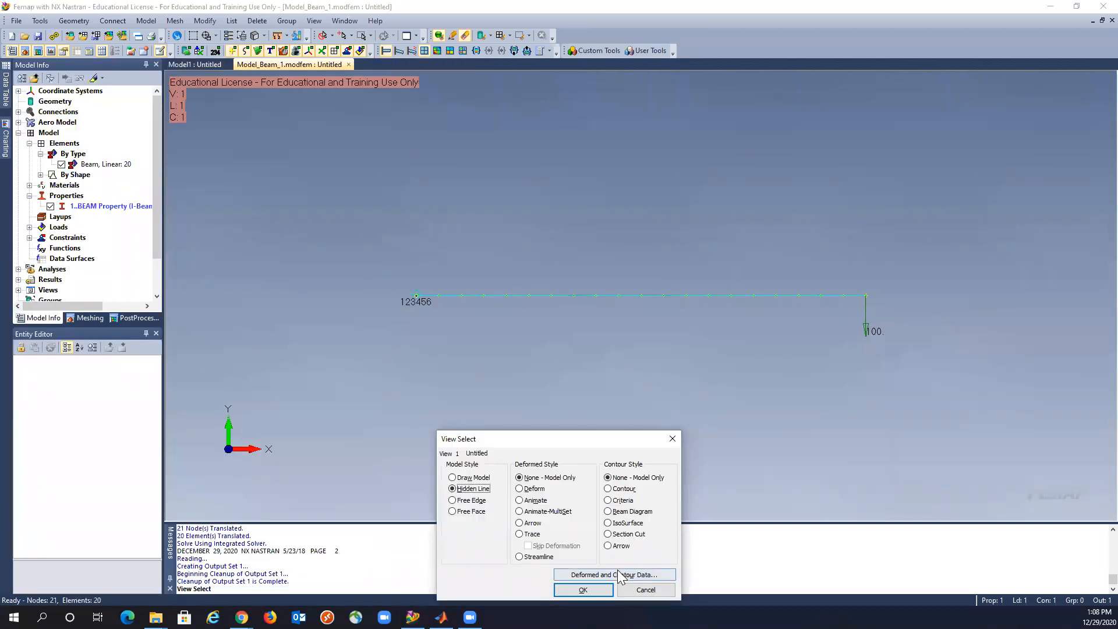
click(608, 489)
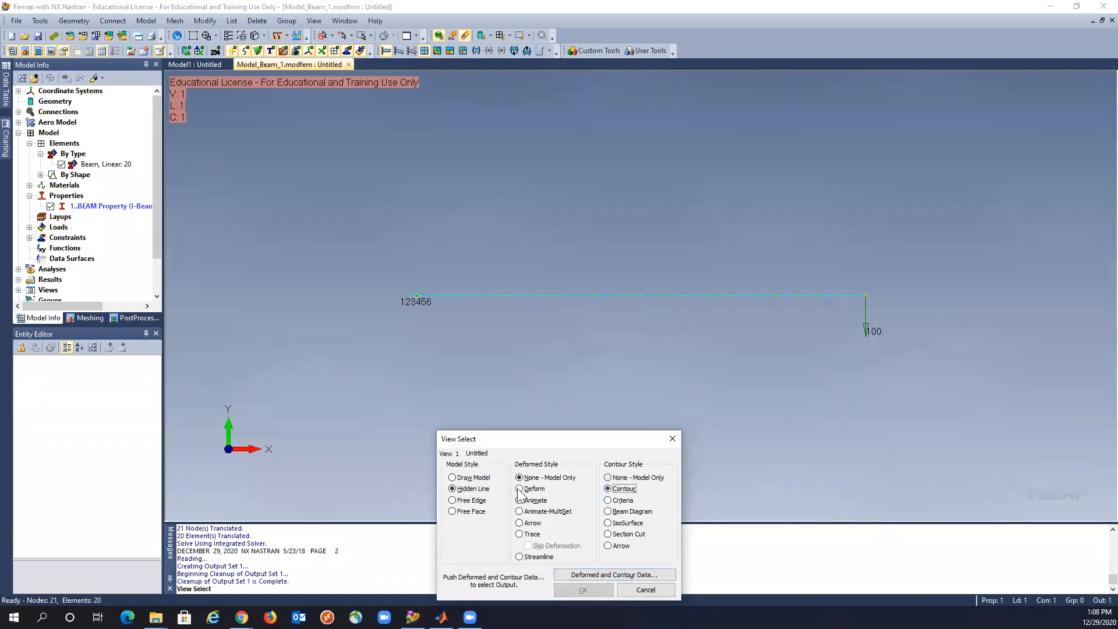
click(520, 488)
click(587, 576)
click(553, 536)
click(482, 308)
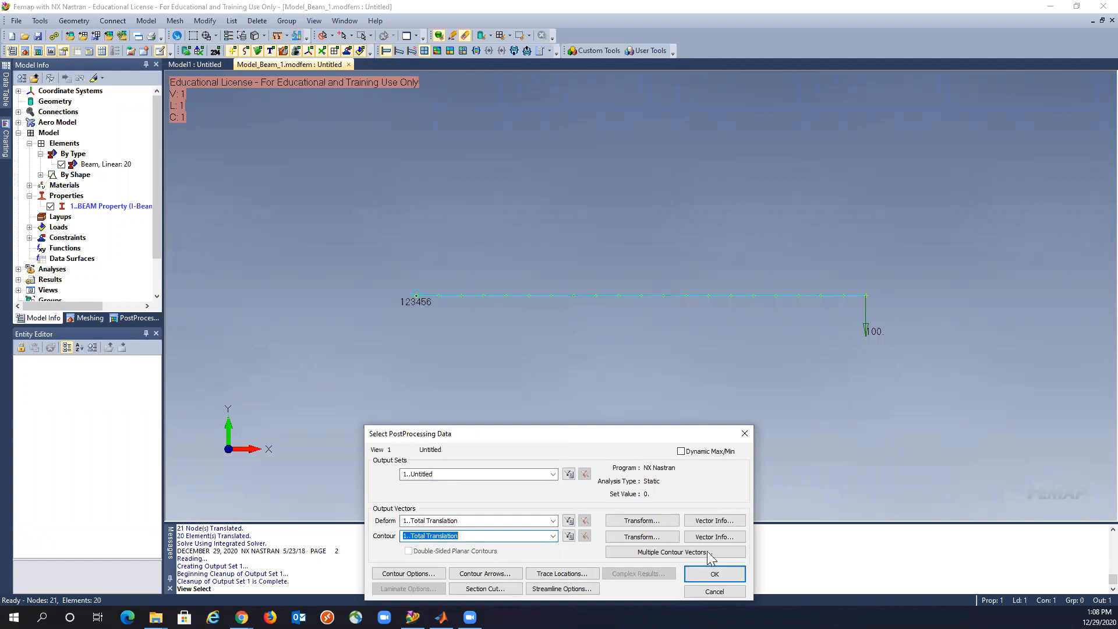
click(715, 573)
click(597, 590)
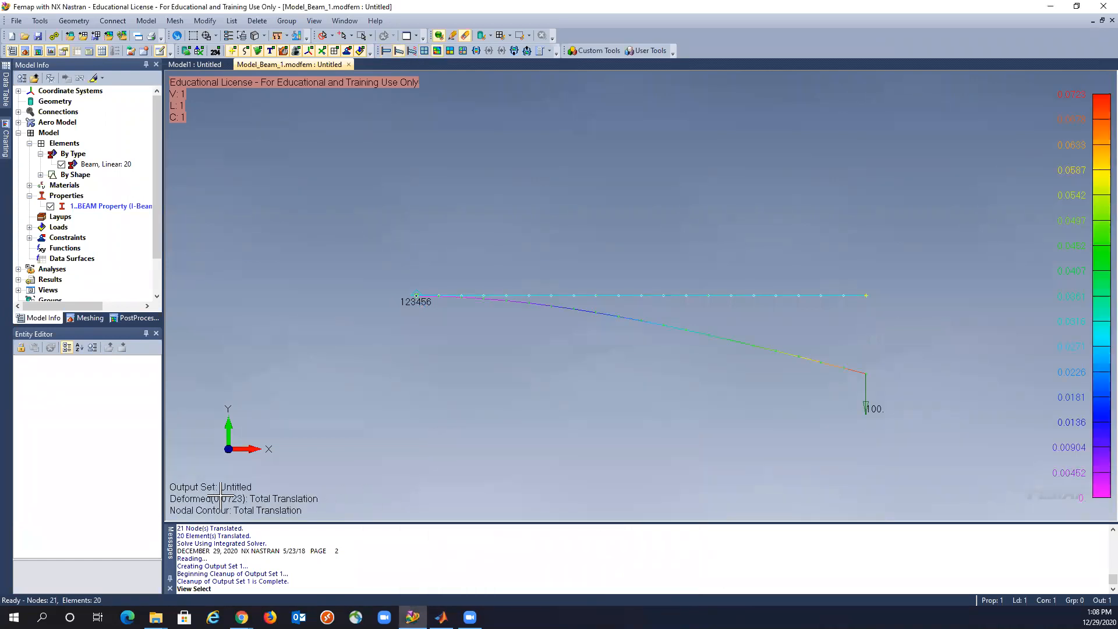
Step: Switch to MATLAB to compare its bending, shear and total deflection results with the plotted deflection, and return to Femap
mouse_move(441, 618)
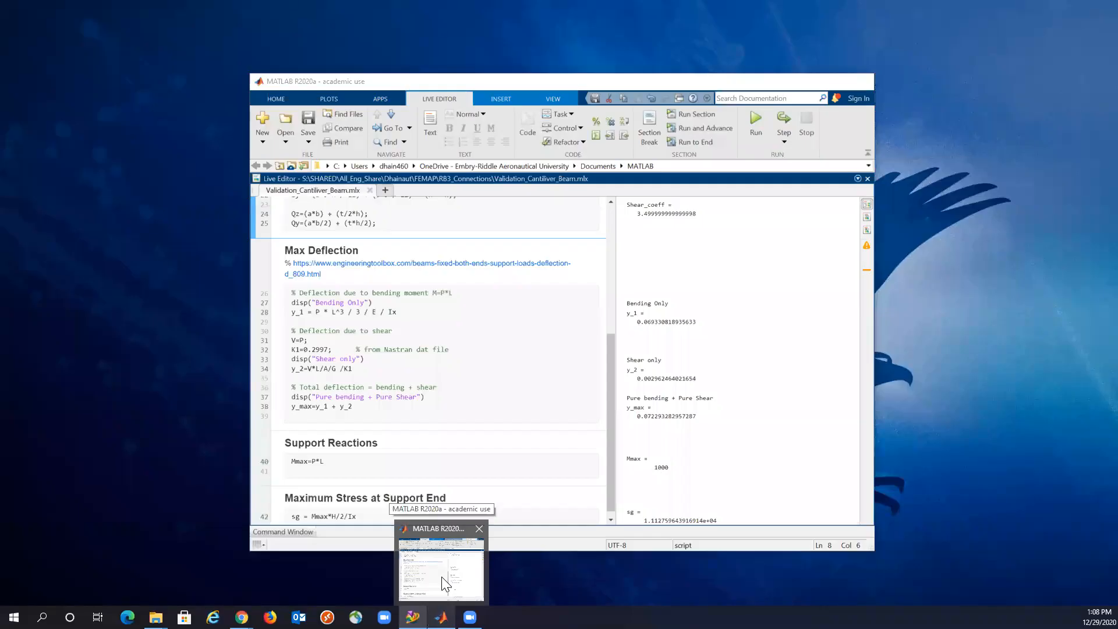
click(444, 579)
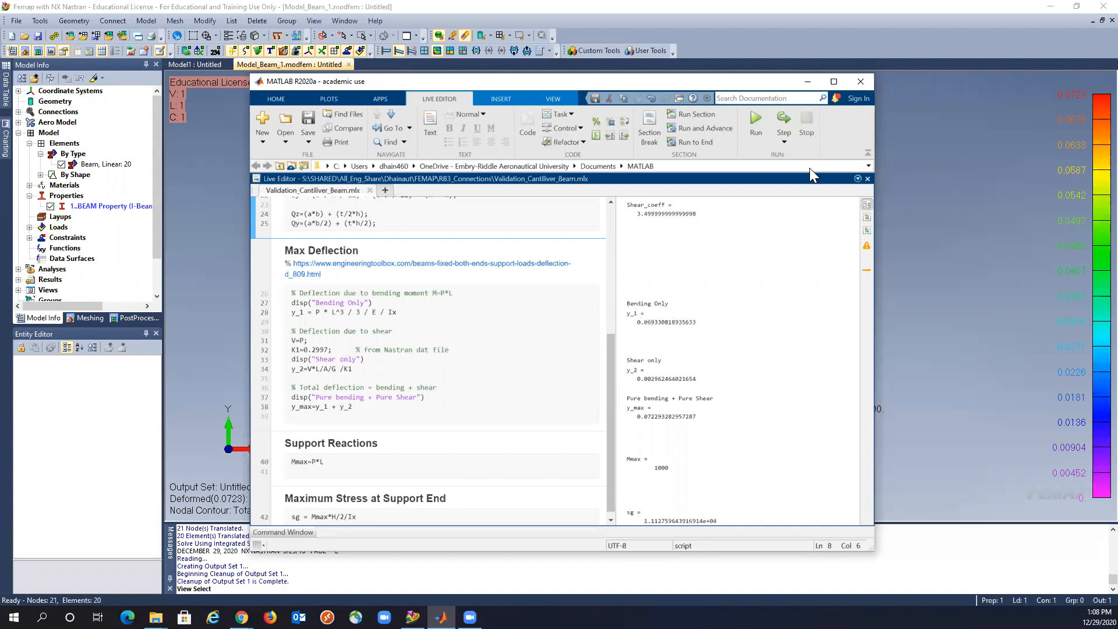
click(807, 88)
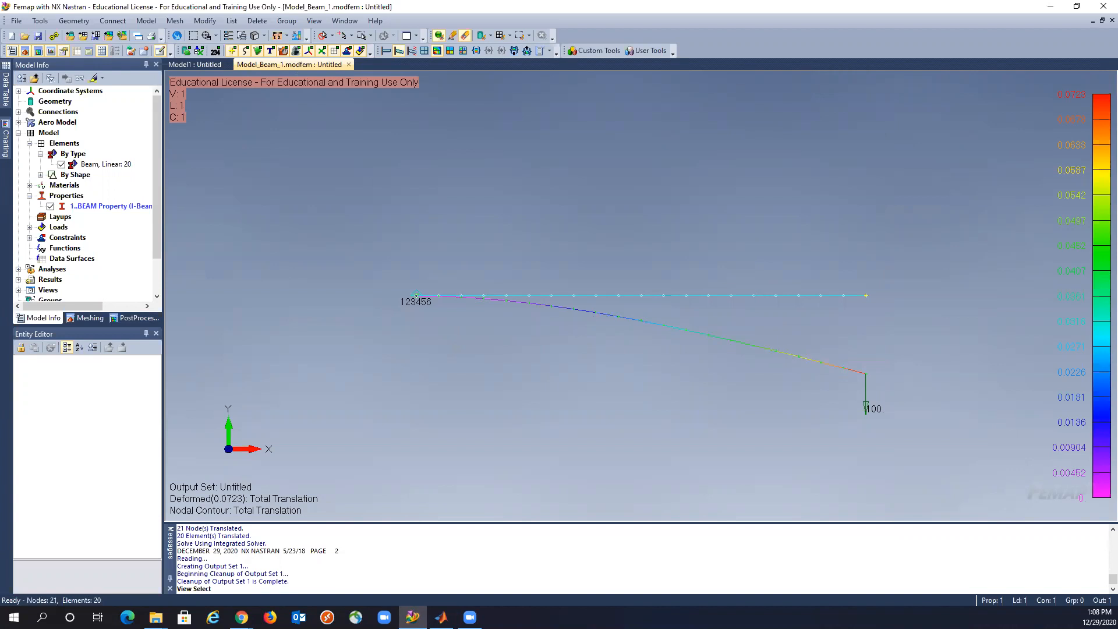
Step: Save the model with its analysis results under the current file name
click(17, 21)
click(31, 99)
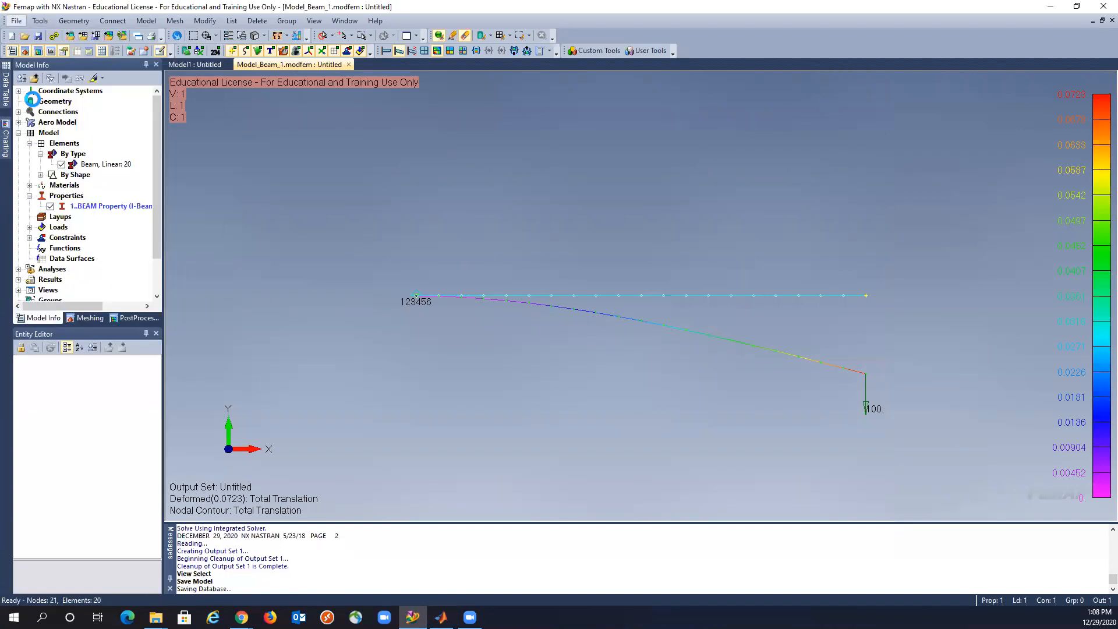
click(18, 22)
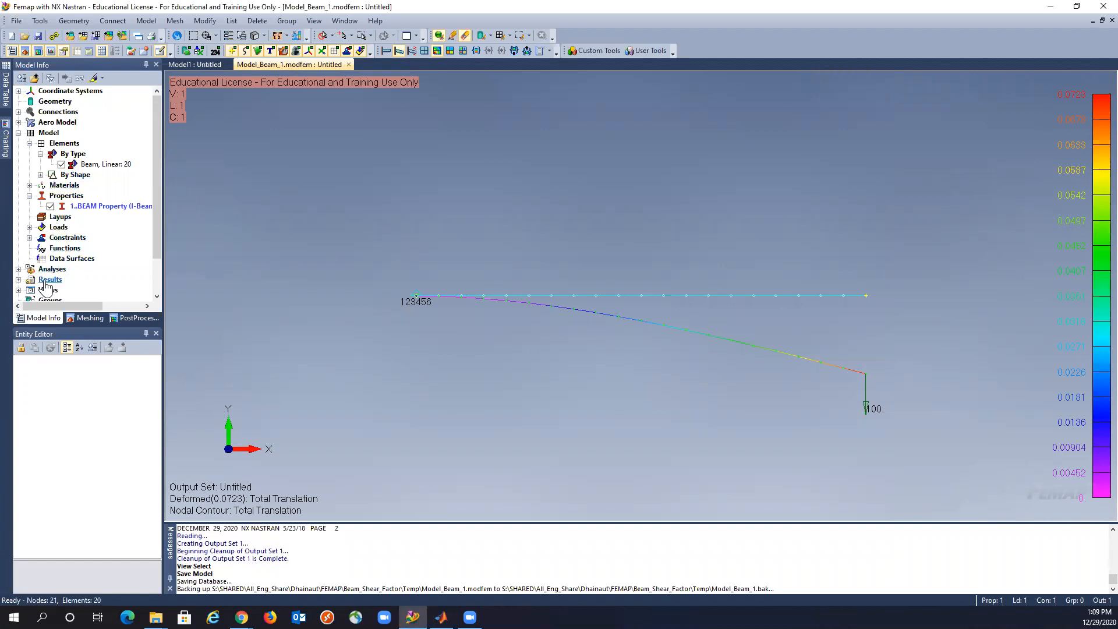
Step: Examine the output set listed under All Results and its details
click(20, 280)
drag(159, 216, 156, 245)
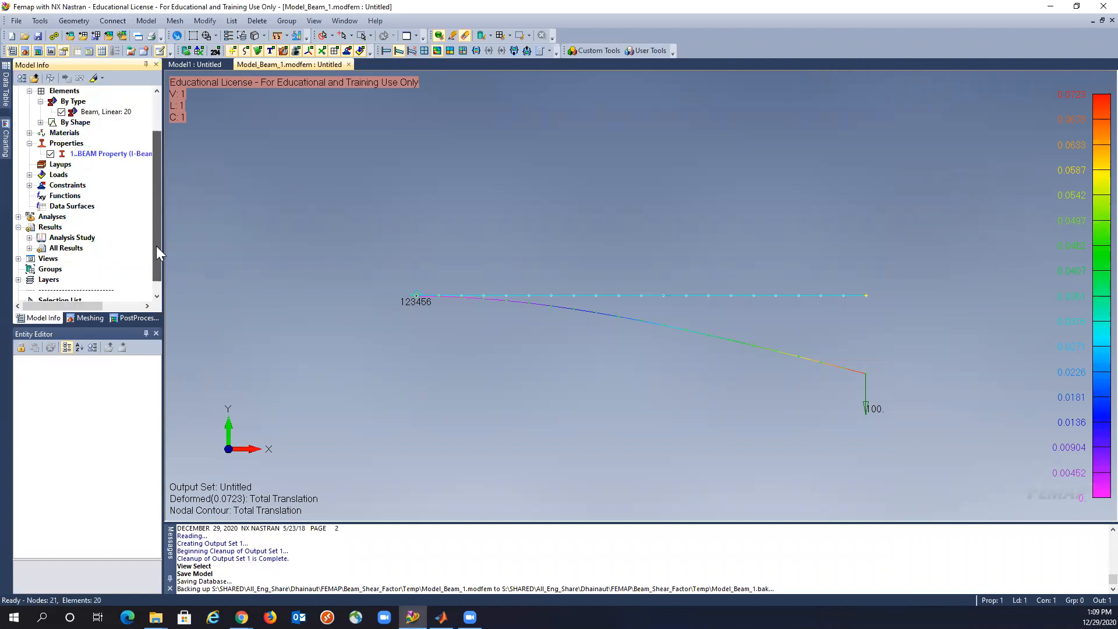
click(29, 248)
click(72, 259)
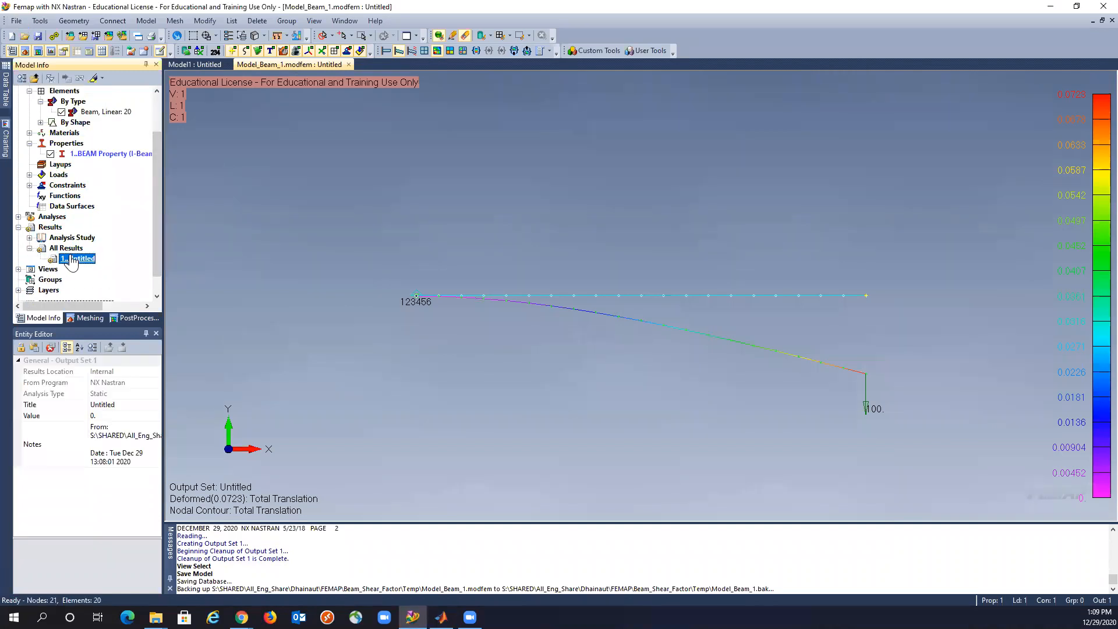
drag(154, 217, 152, 179)
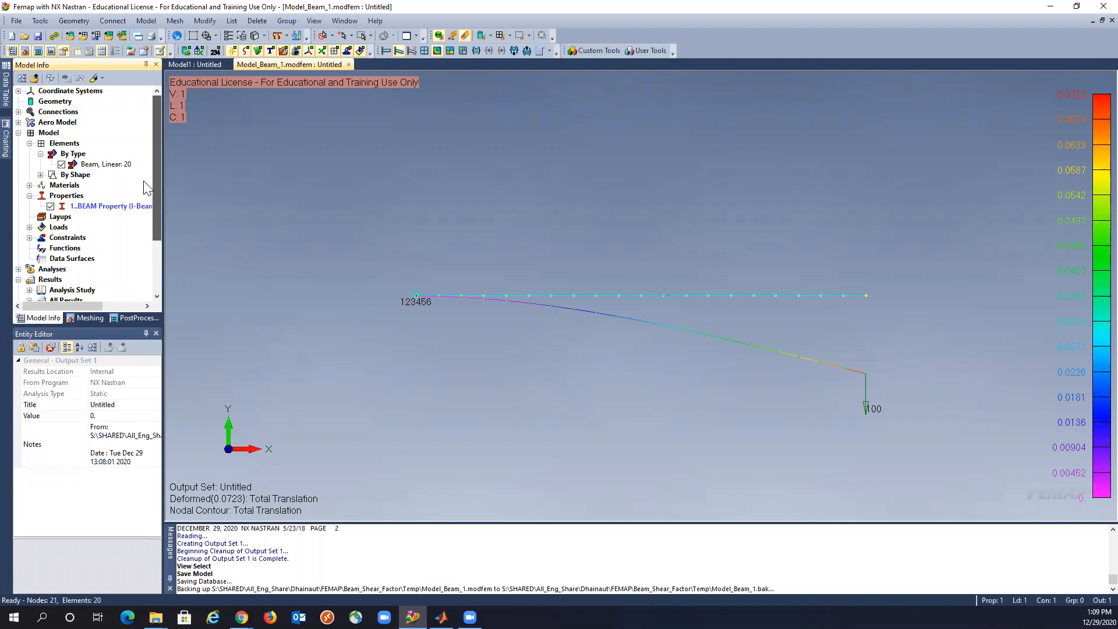
Step: Open the I-beam property for editing and recompute its section properties from the existing cross-section shape
right_click(104, 206)
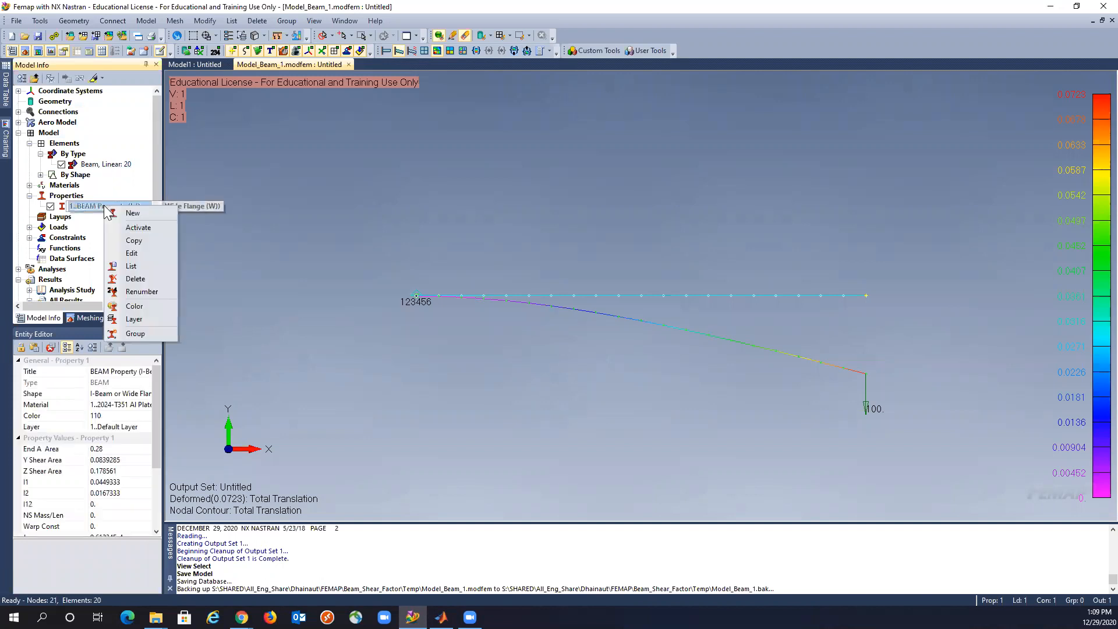
click(131, 254)
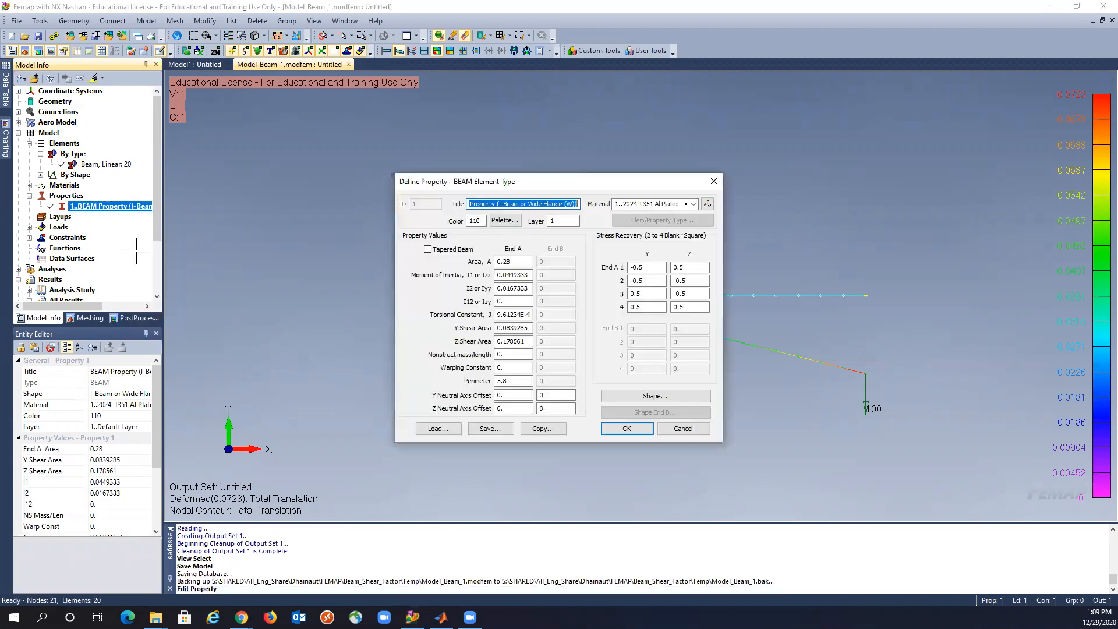
click(646, 397)
click(482, 398)
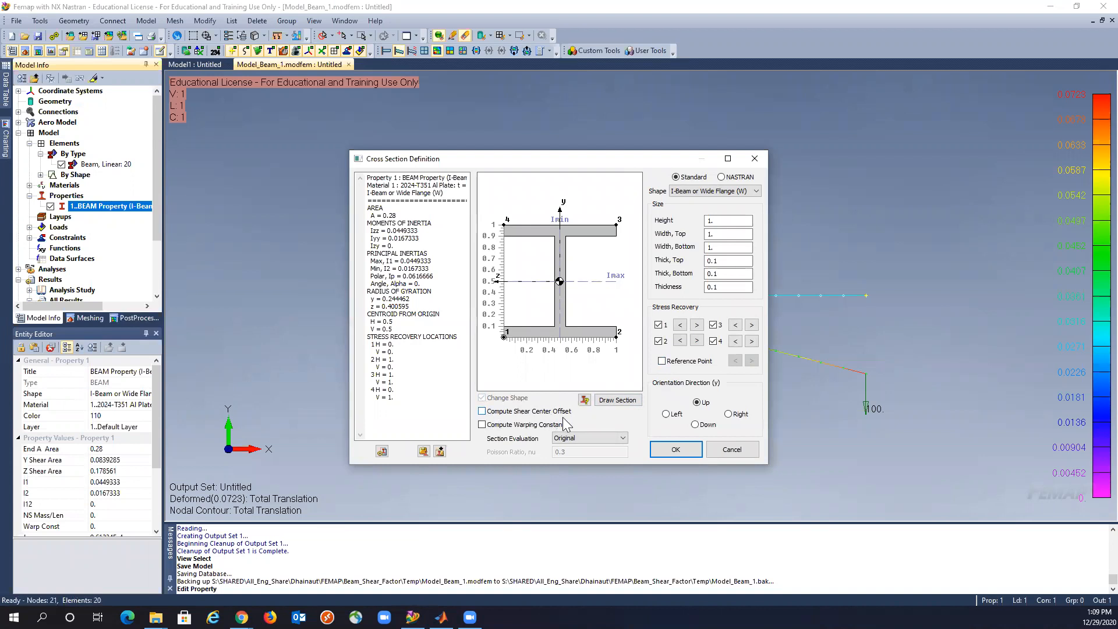
click(675, 451)
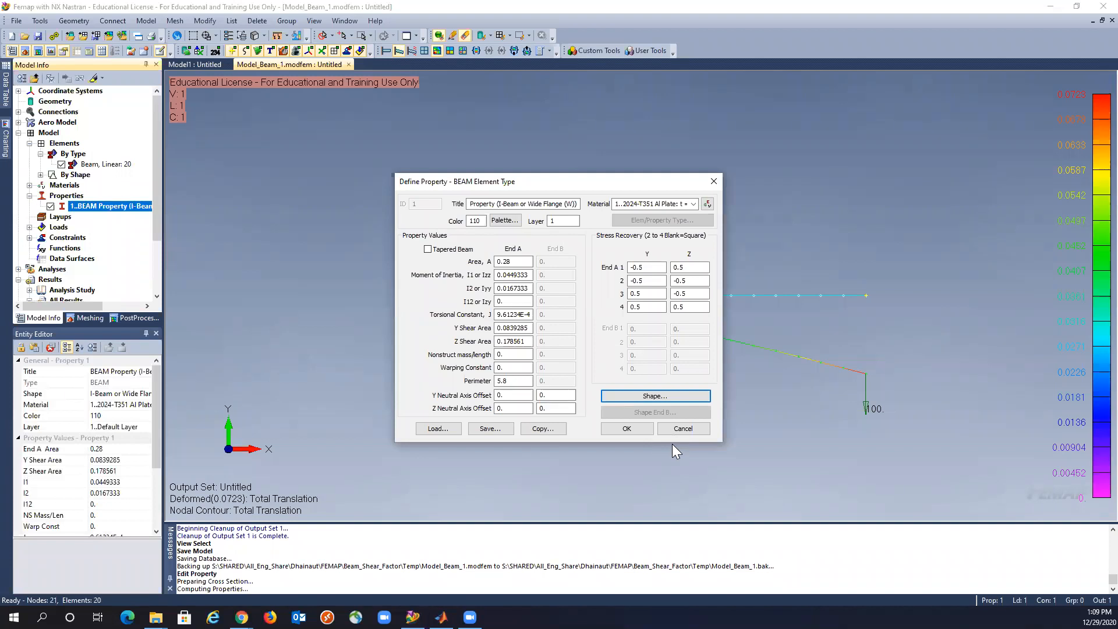
Step: Set the beam property's Z Shear Area and Y Shear Area to 0 and apply the change
drag(527, 341, 468, 345)
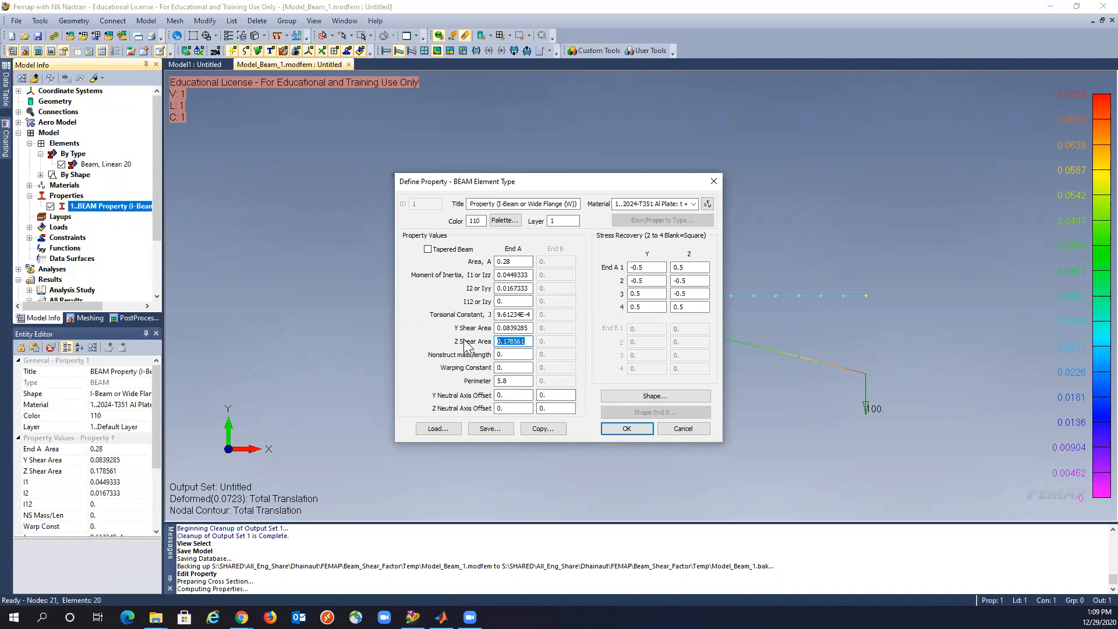
text(0)
key(shift+Tab)
text(0)
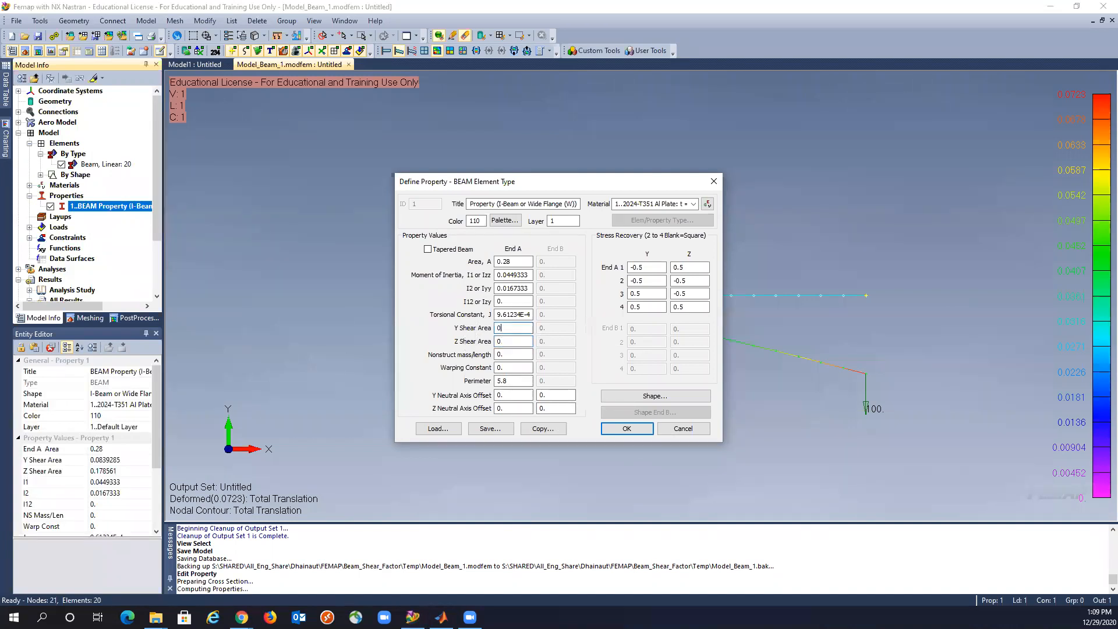
click(622, 430)
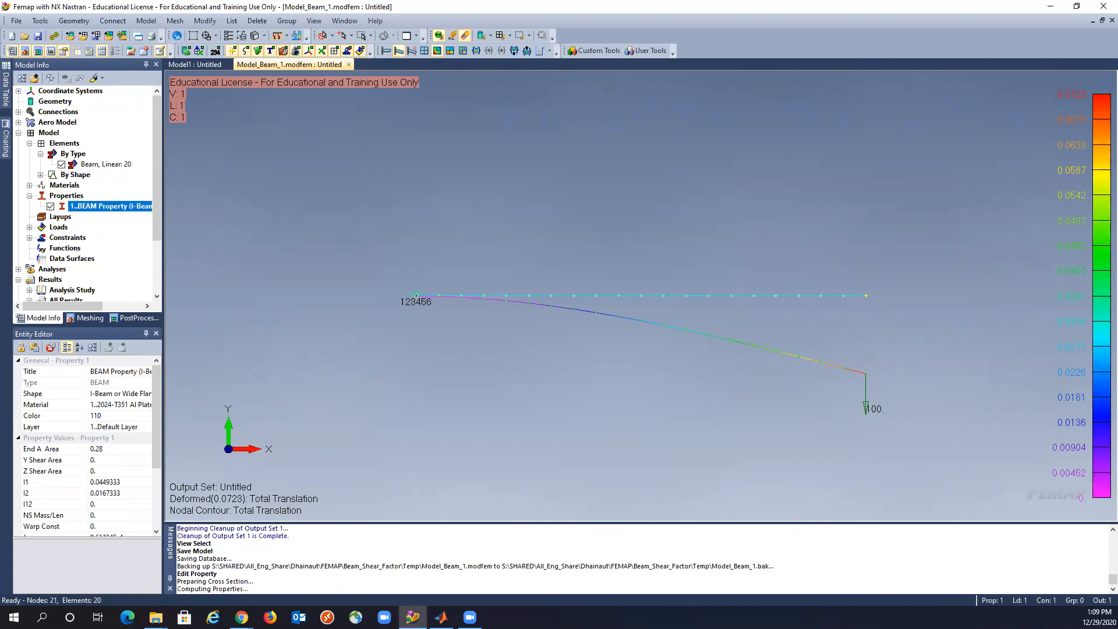
Step: Fully rebuild and compact the database with the shear areas zeroed
click(16, 20)
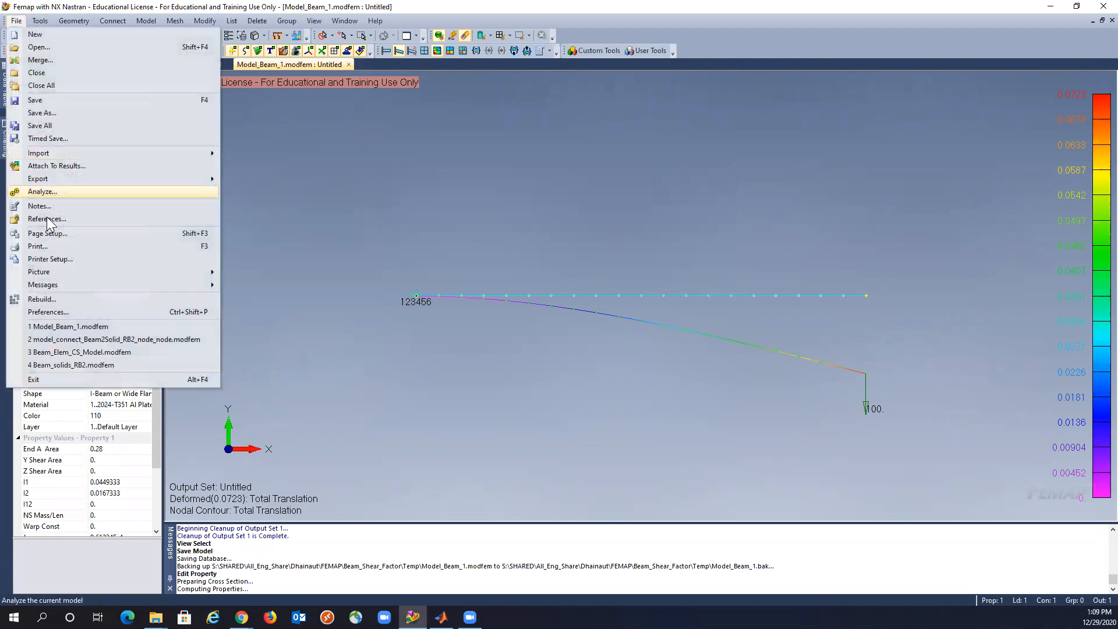
click(49, 299)
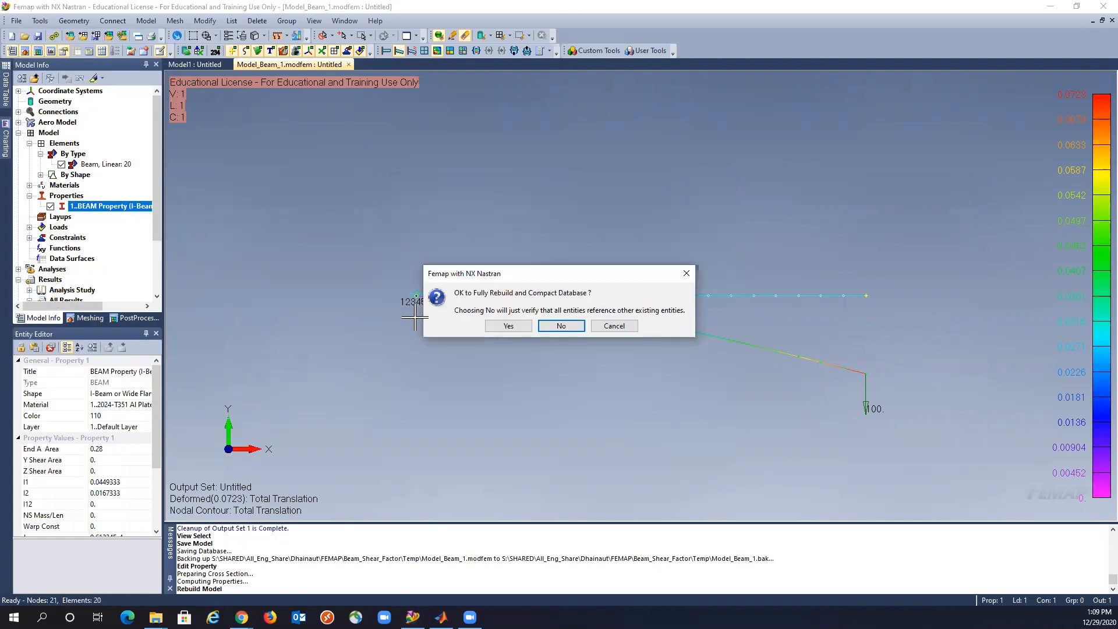
click(505, 326)
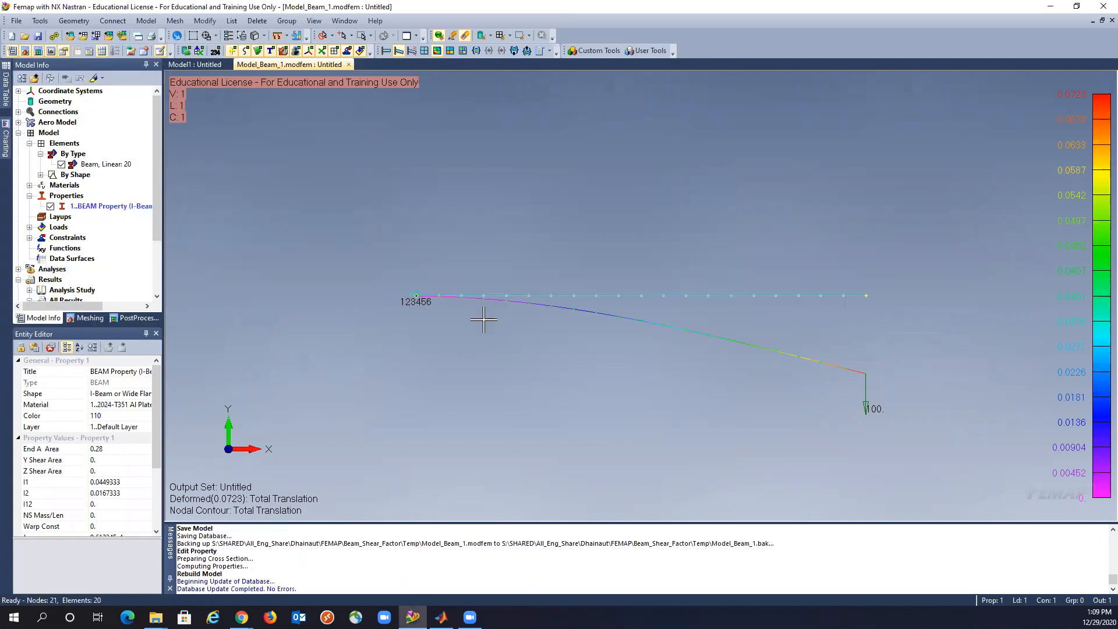
Step: Reopen the beam property, recompute its values from the I-beam shape, and set the Y and Z shear areas back to 0
right_click(76, 208)
click(113, 257)
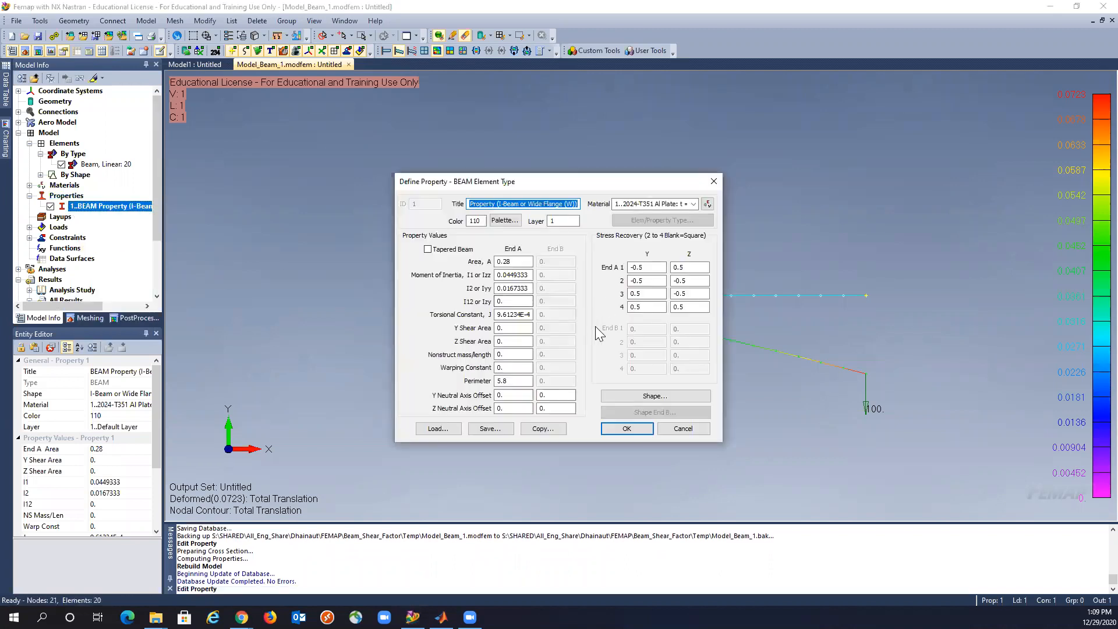
click(650, 395)
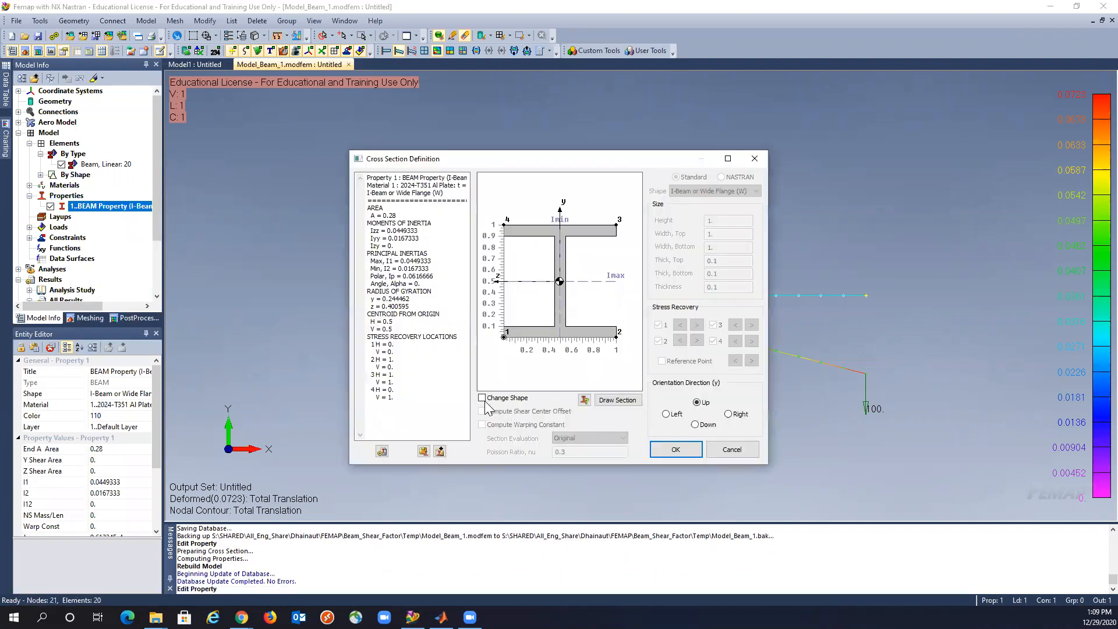
click(483, 398)
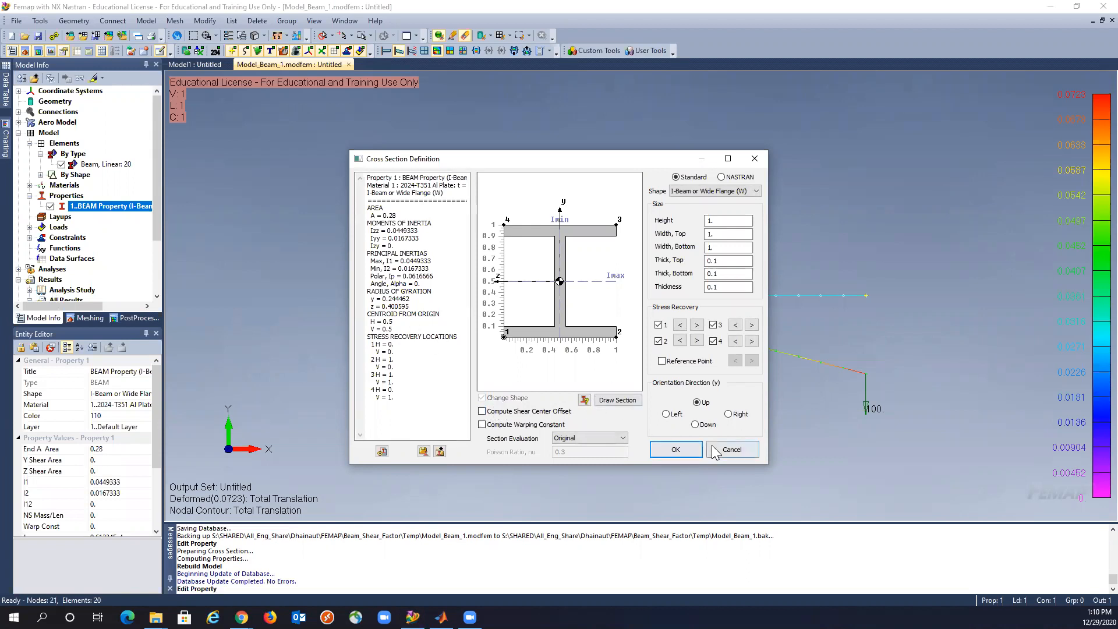
click(675, 452)
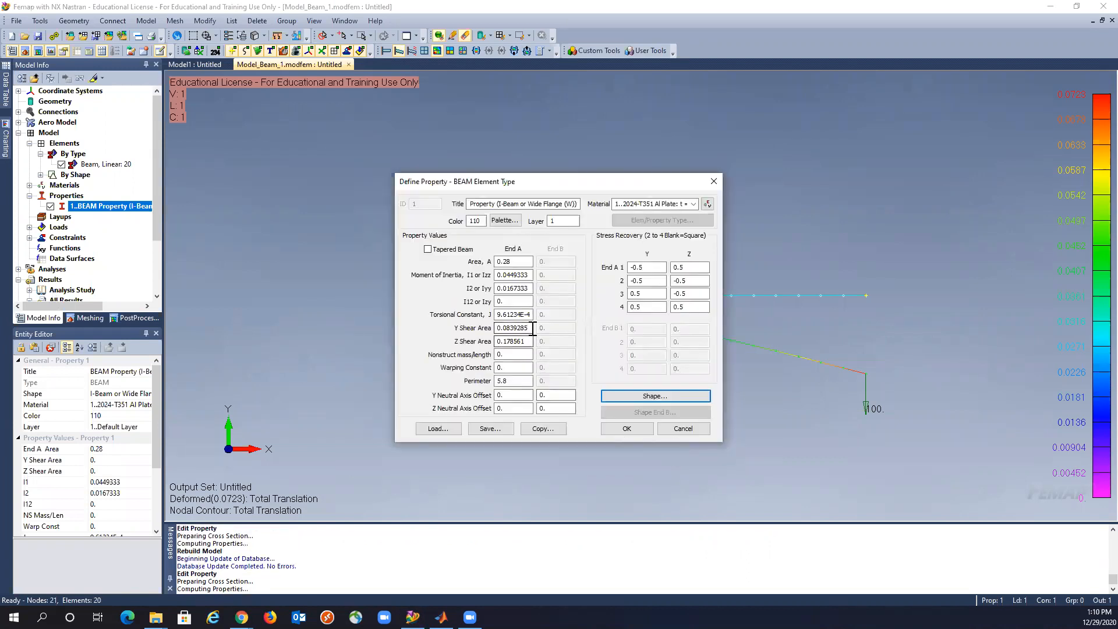
drag(532, 328, 482, 327)
text(0)
drag(530, 341, 485, 348)
text(0)
click(627, 429)
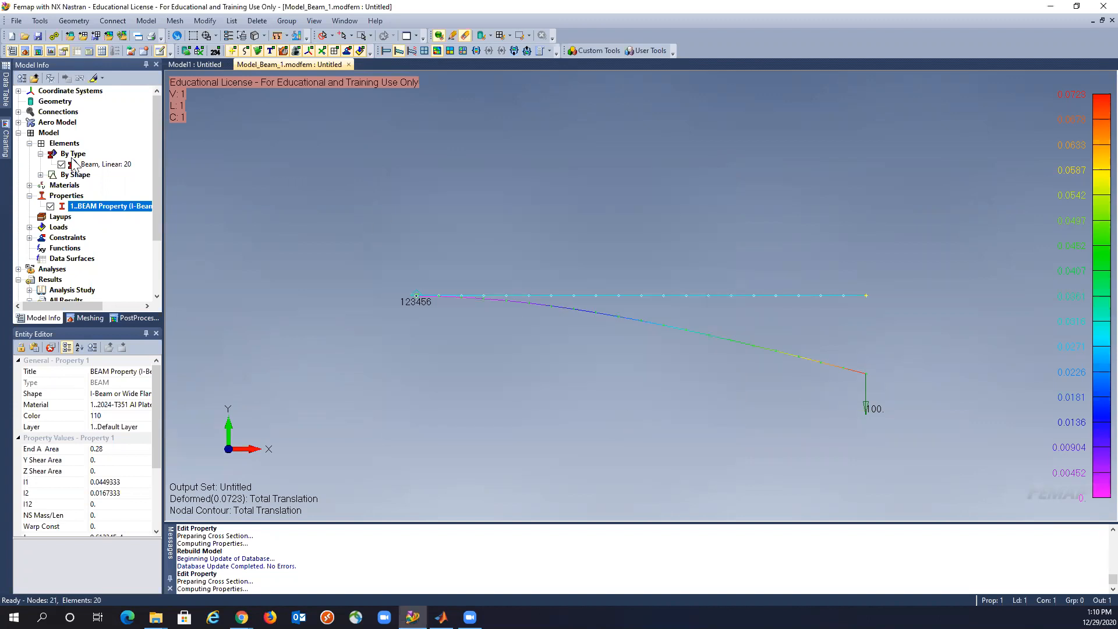
Step: Rebuild and compact the database once more and rerun the NX Nastran static analysis without shear areas
click(16, 20)
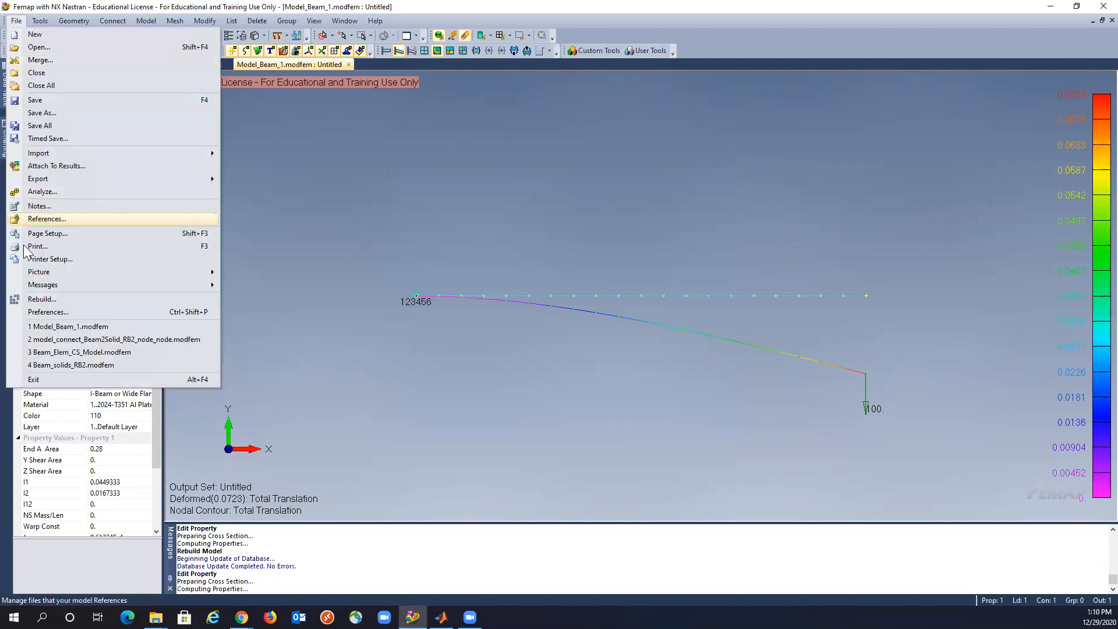
click(46, 299)
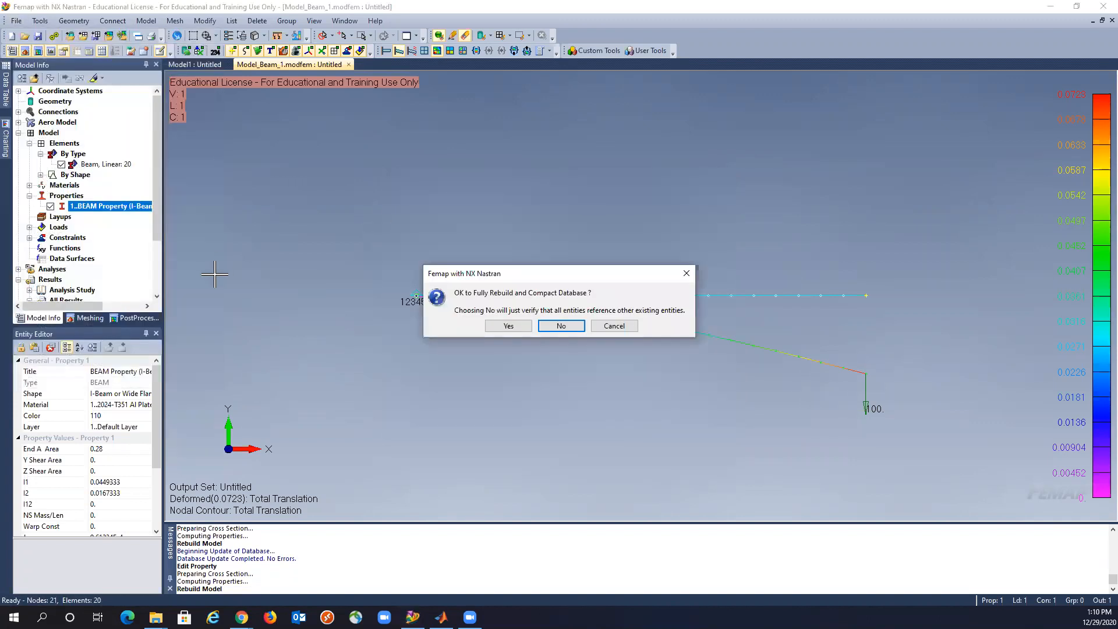
click(506, 327)
click(54, 36)
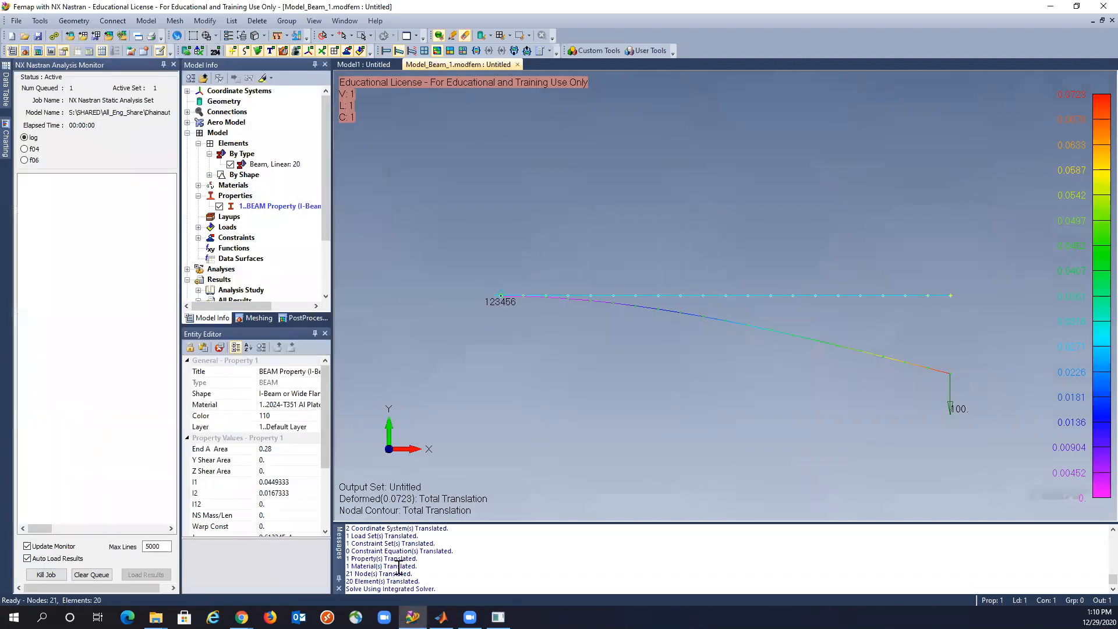
Step: Review the MATLAB bending, shear and total deflection results, return to Femap, and close the NX Nastran Analysis Monitor
click(441, 616)
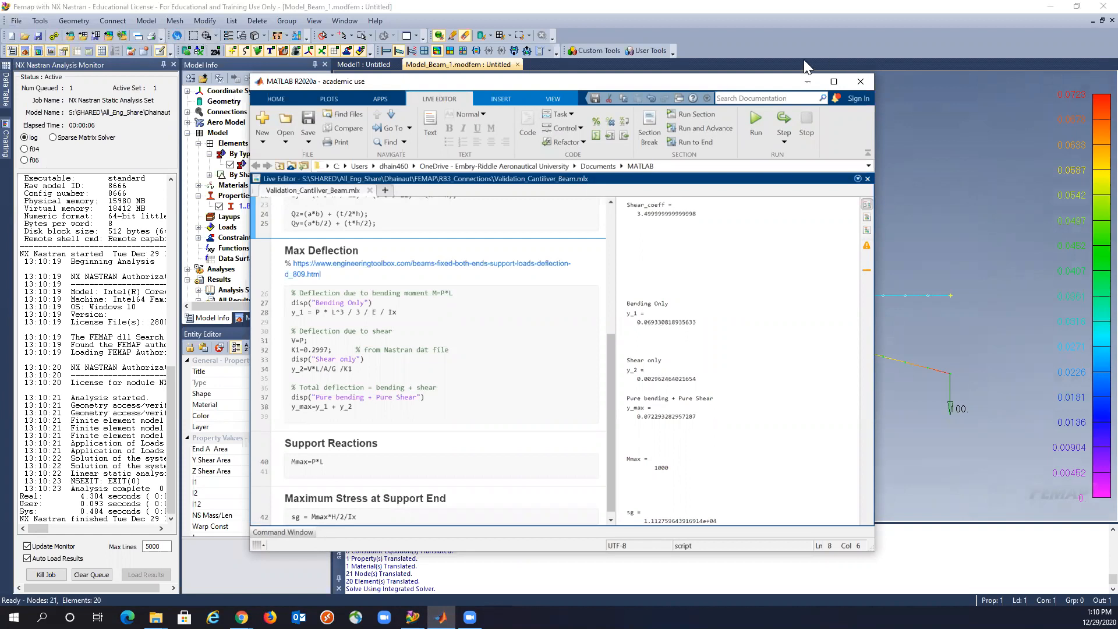
click(807, 81)
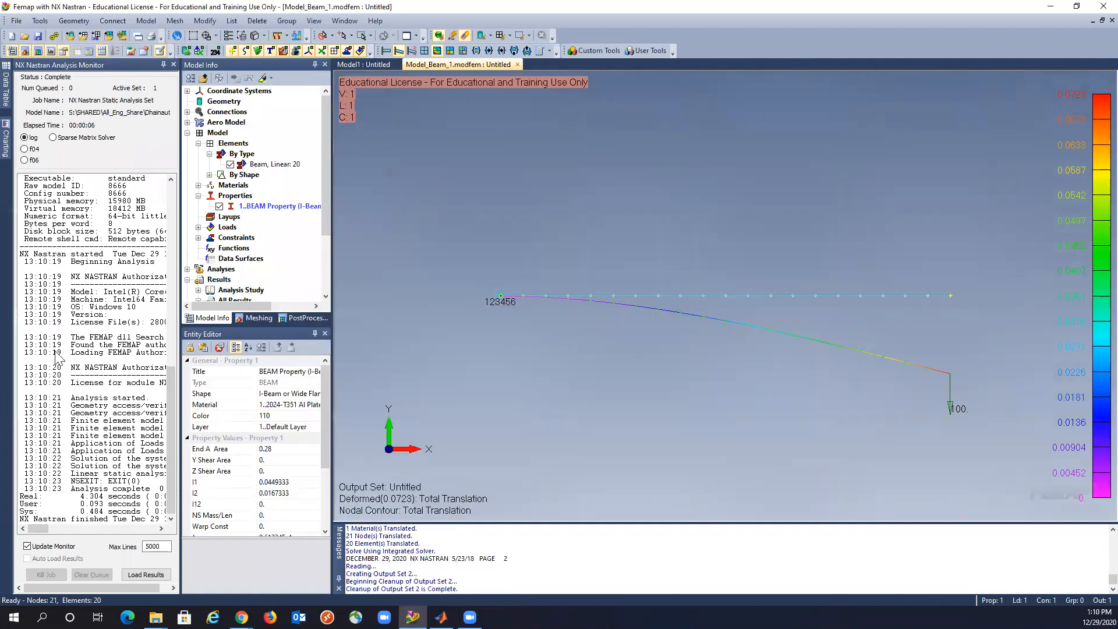
click(173, 65)
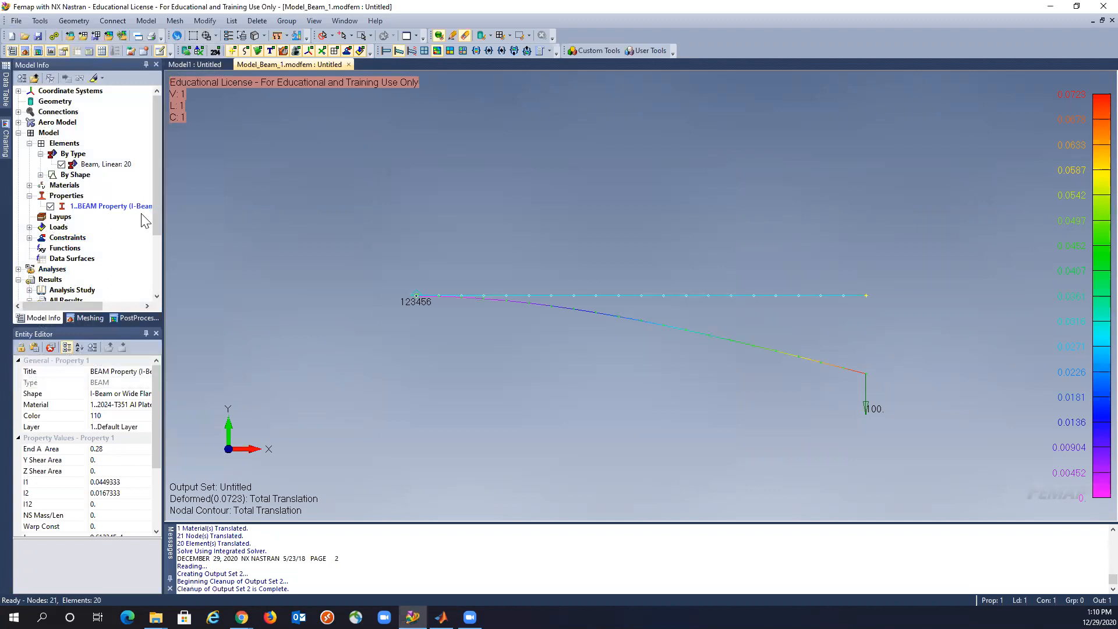
Step: Activate output set 2, switch to output set 1 to compare the tip deflections, and make set 2 active again
drag(153, 191, 153, 266)
double_click(83, 238)
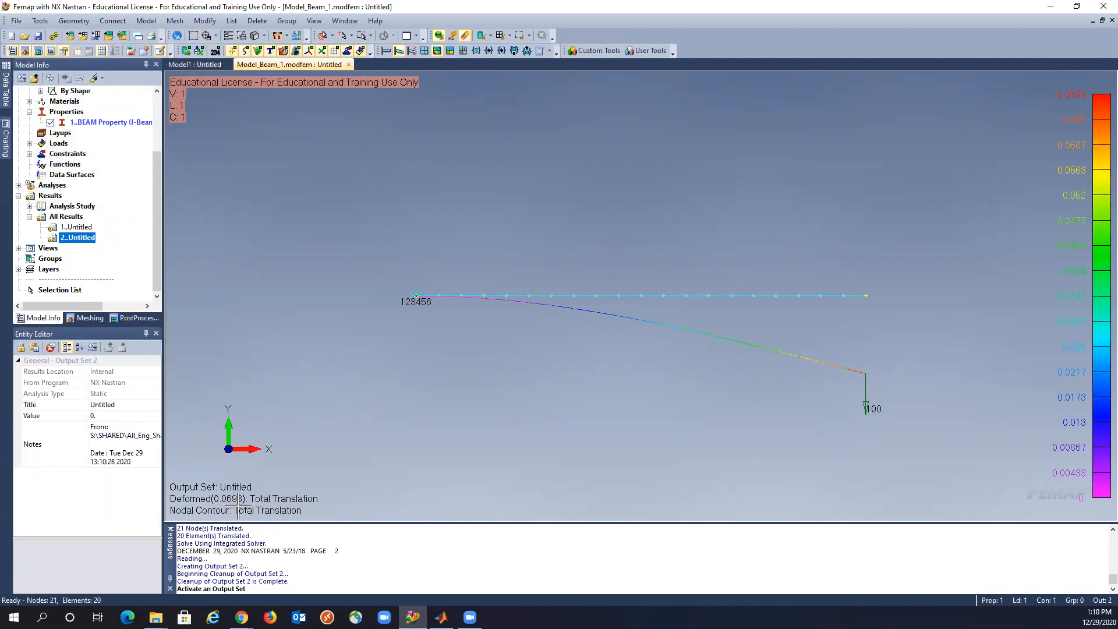
double_click(78, 227)
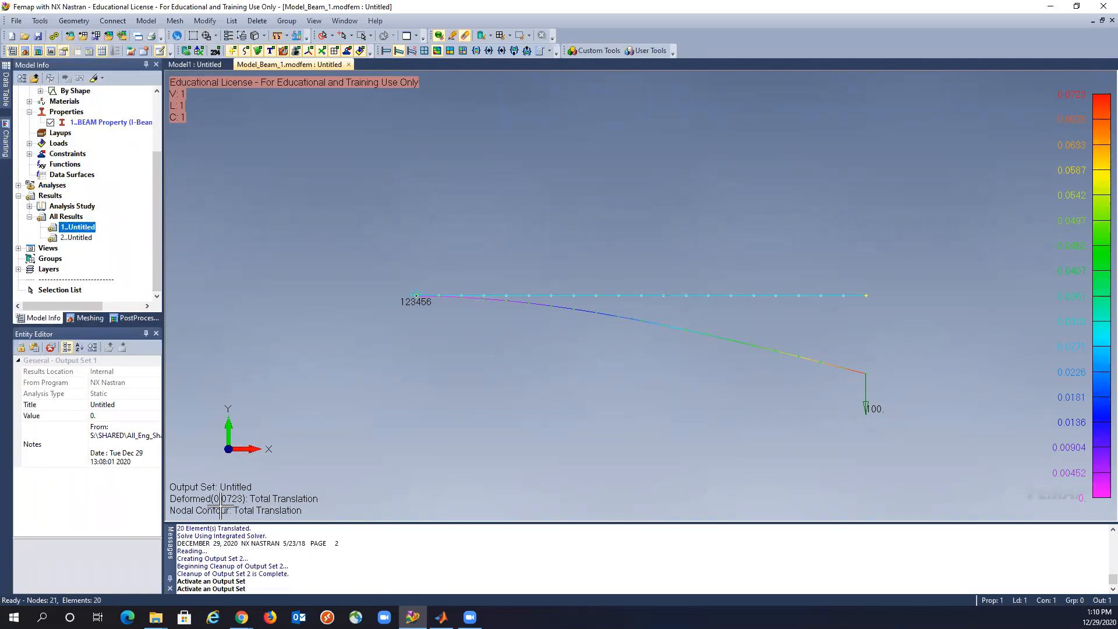
double_click(76, 238)
Step: Open the I-beam property to check its Y and Z shear areas, and leave it without changes
right_click(104, 121)
click(127, 175)
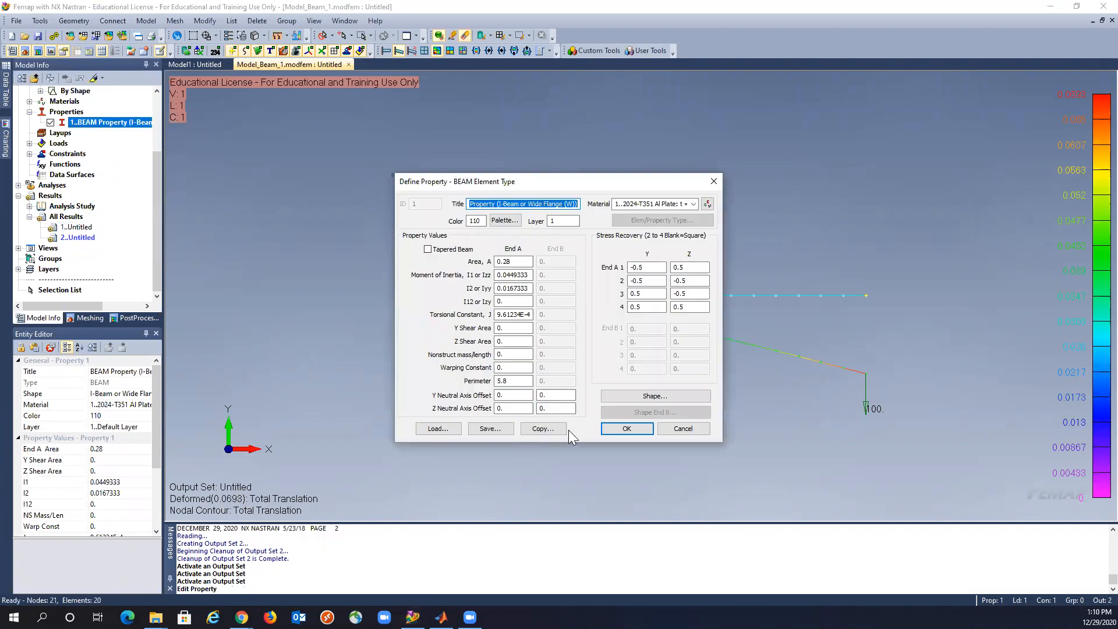
click(505, 330)
mouse_move(505, 330)
mouse_down()
mouse_move(497, 344)
mouse_move(498, 330)
mouse_up()
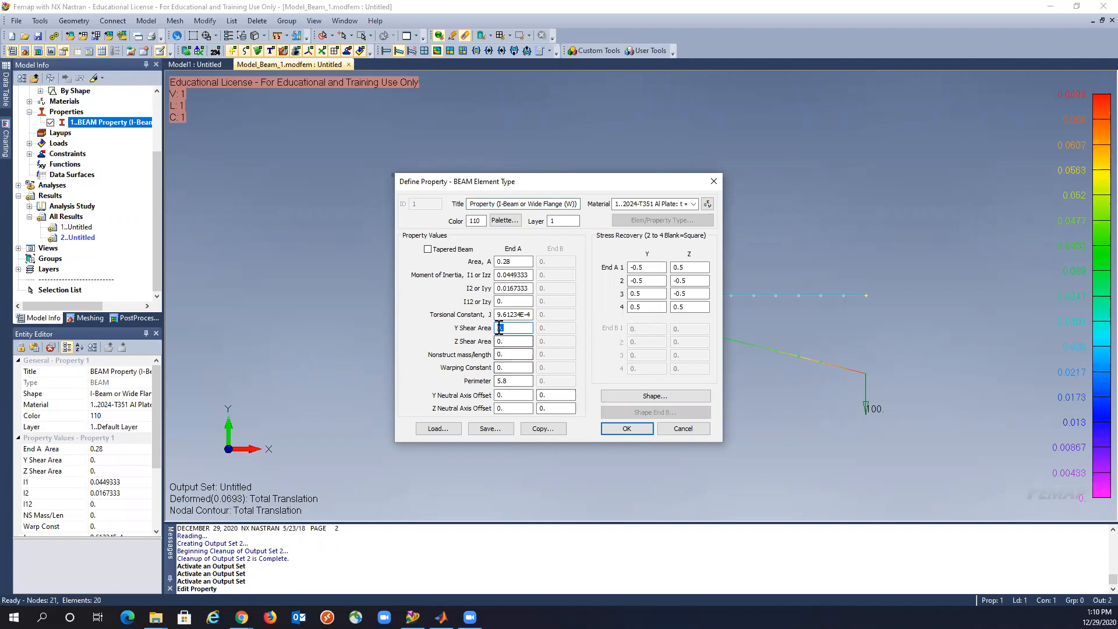
click(681, 431)
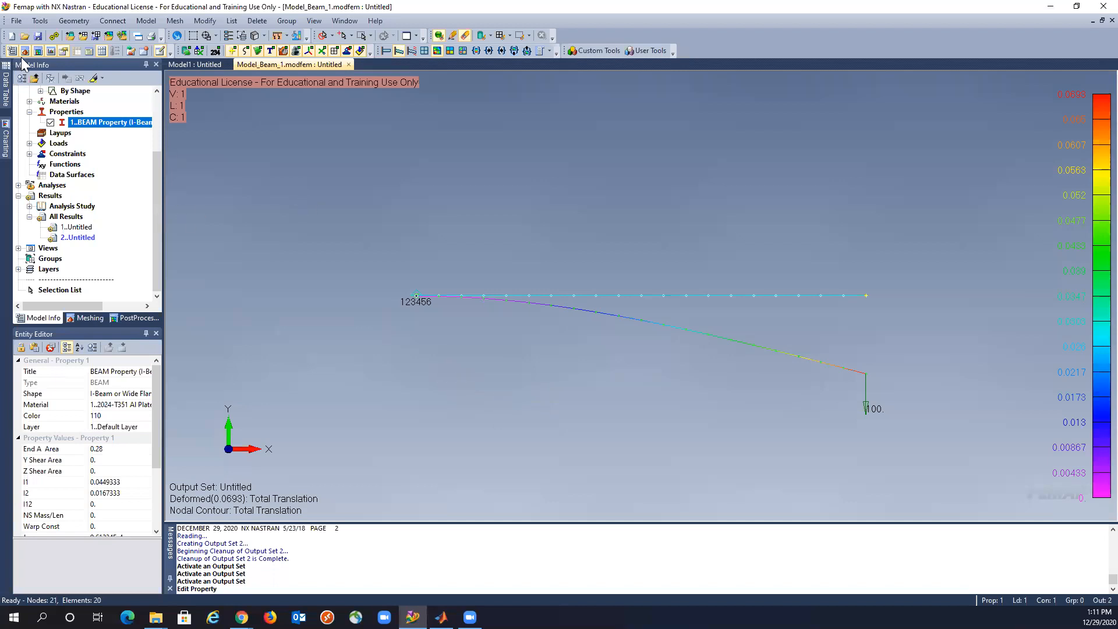
Step: Save Model_Beam_1.modfem and close it, saving its changes
click(17, 22)
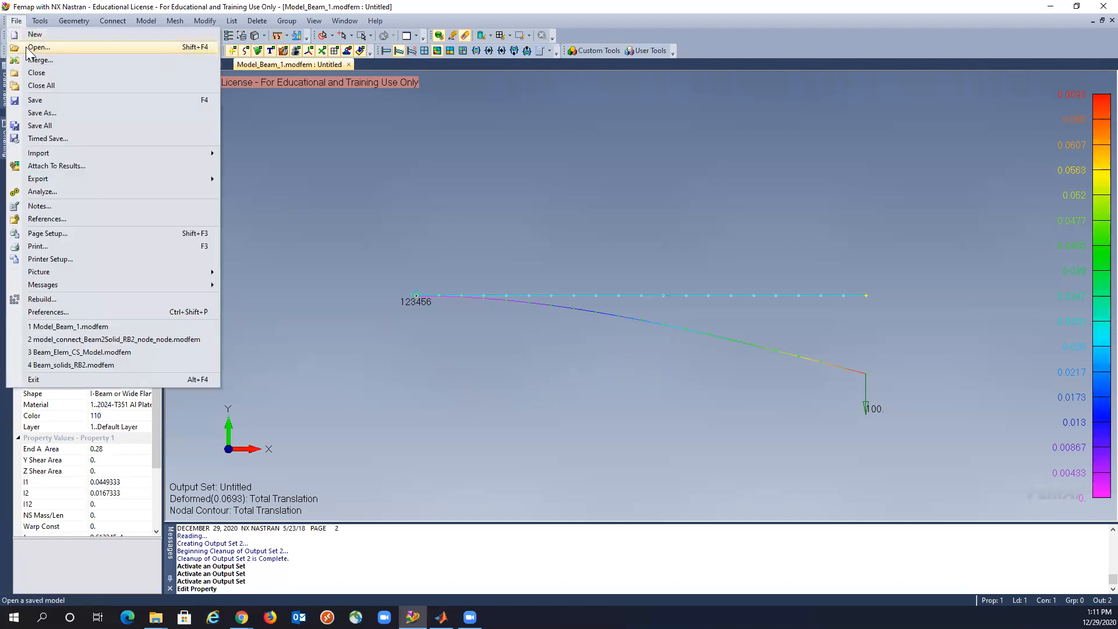
click(36, 100)
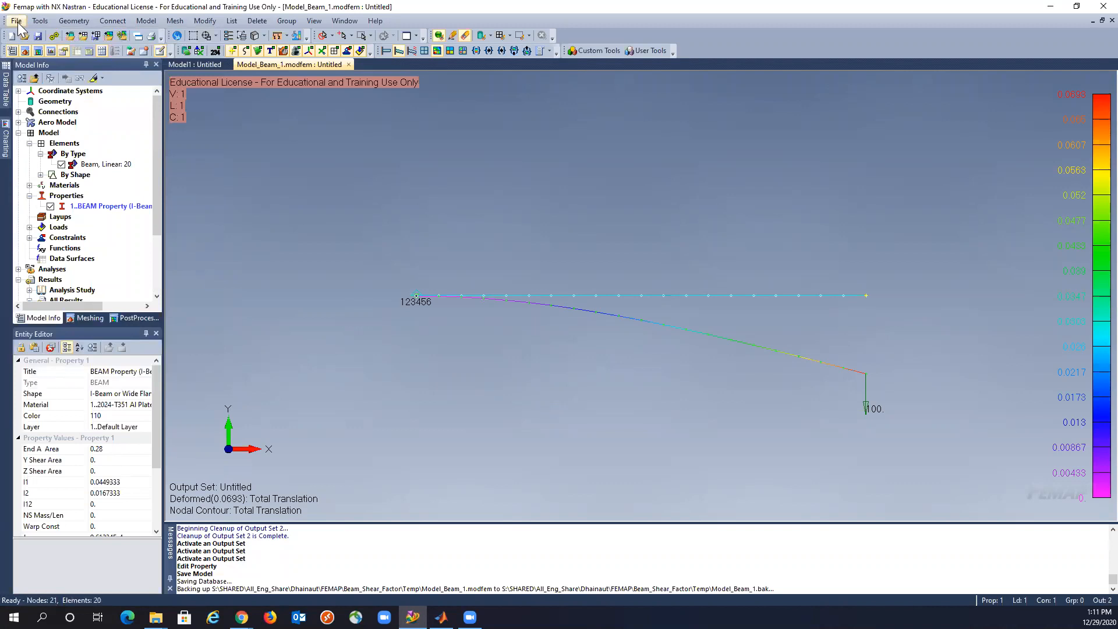
click(17, 21)
click(36, 73)
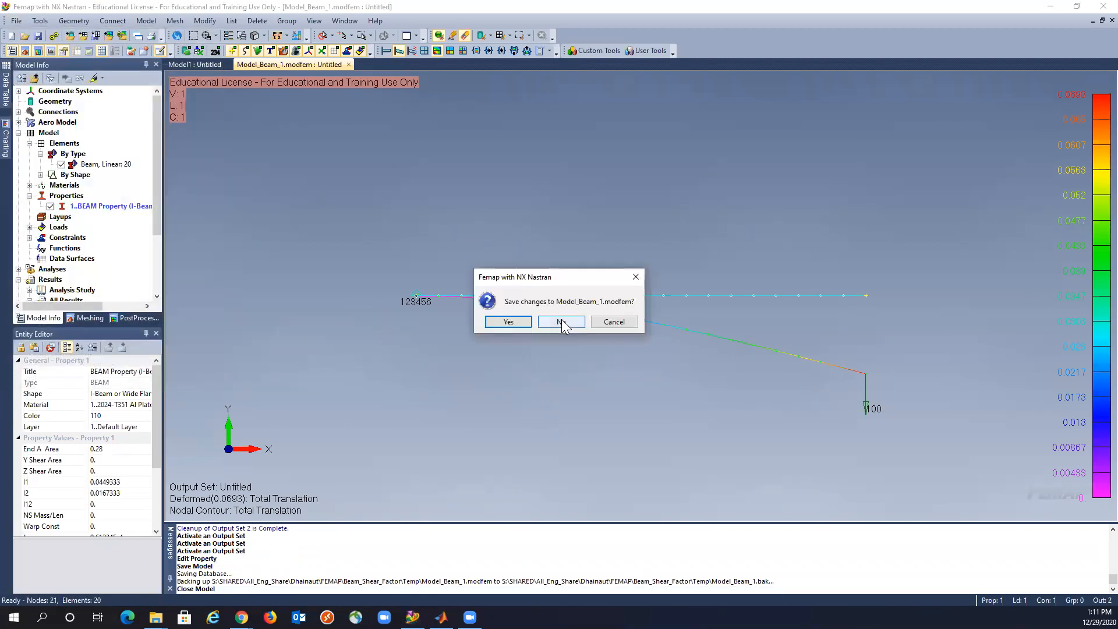
click(522, 322)
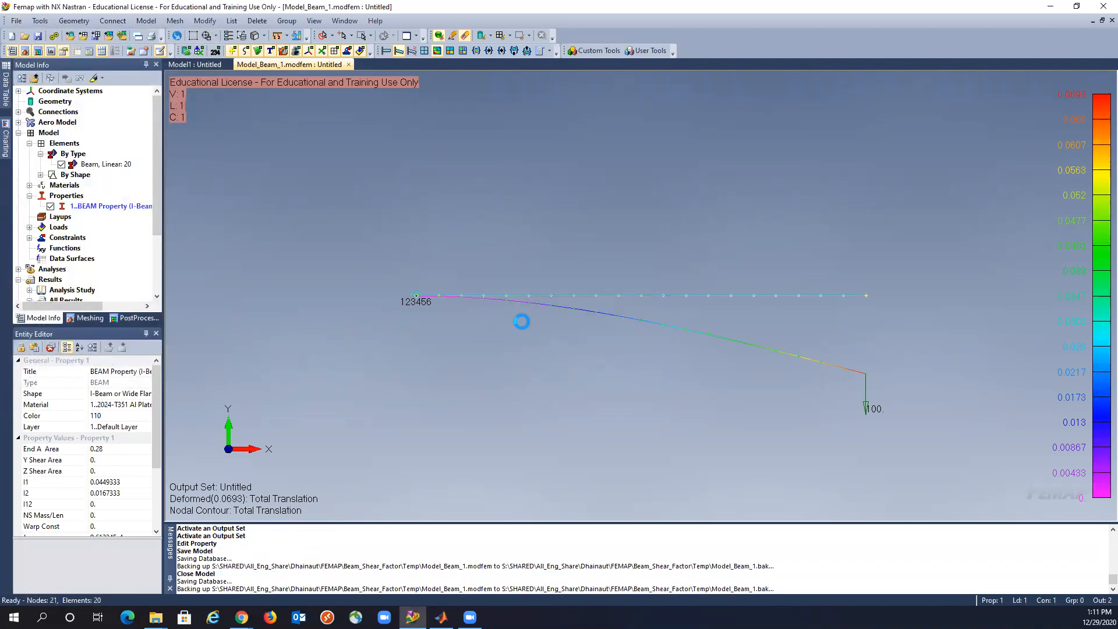
Step: Open Beam_Plates_Model_RB3.modfem from the Beam_Shear_Factor folder
click(16, 22)
click(32, 49)
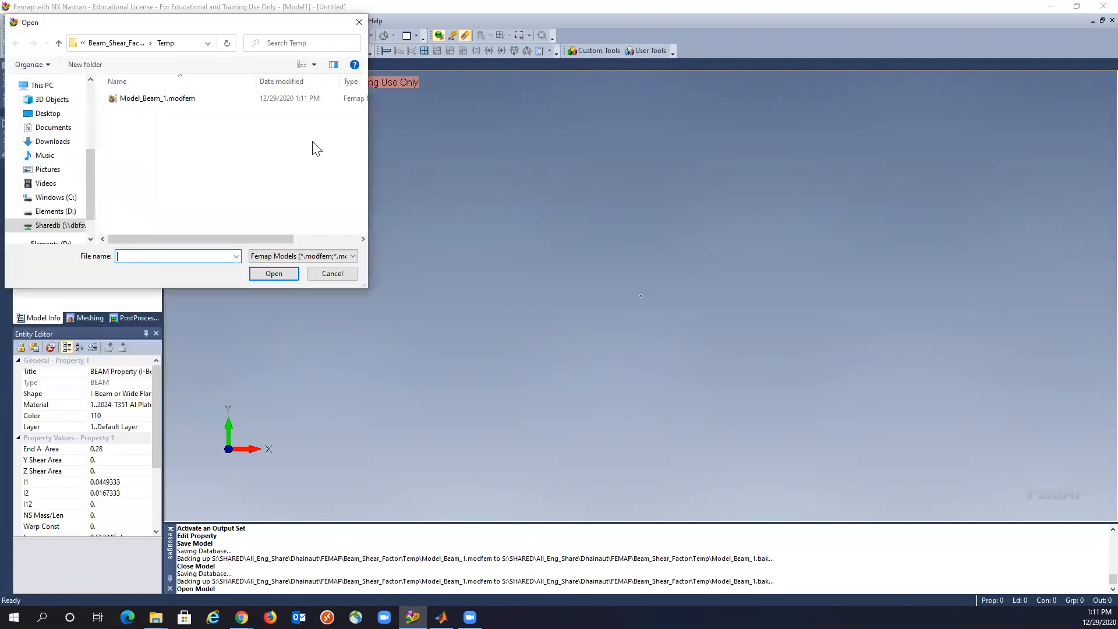
click(116, 45)
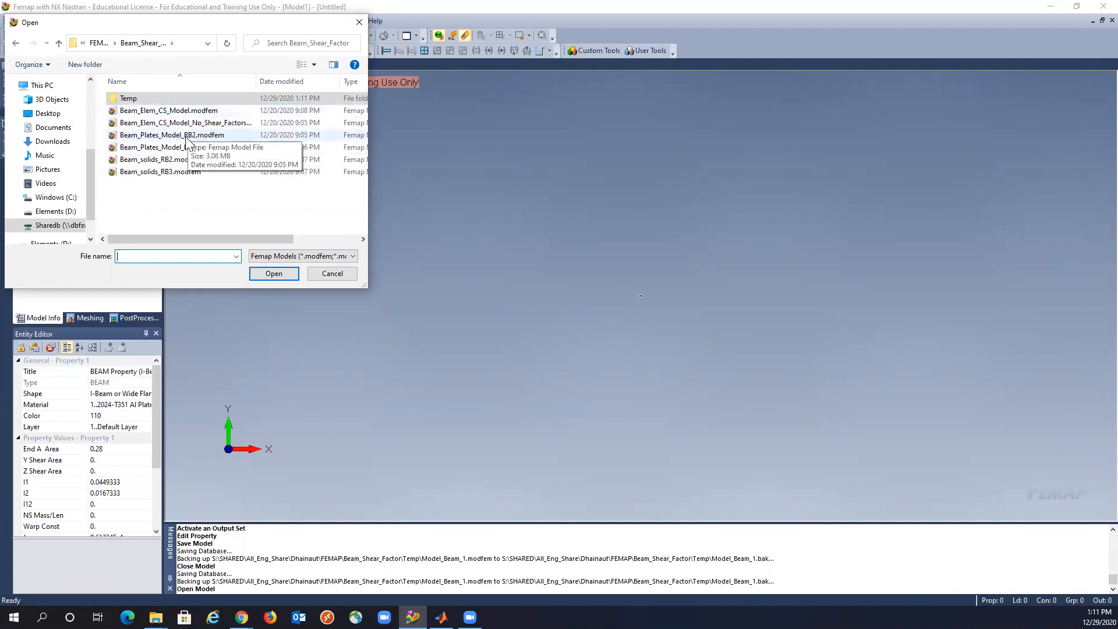
click(156, 148)
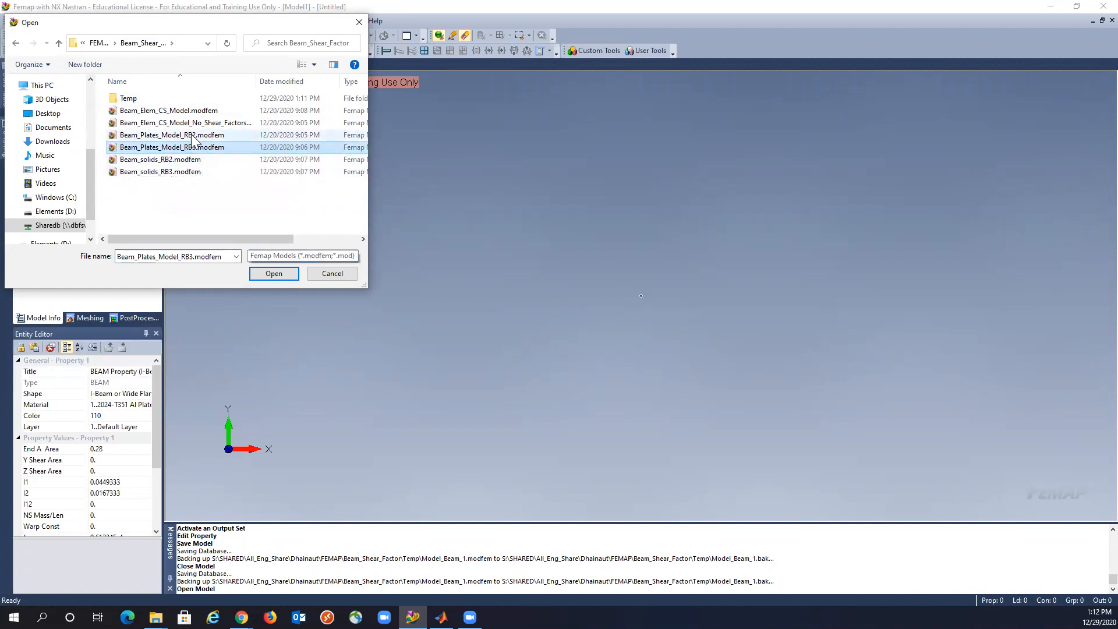
click(273, 273)
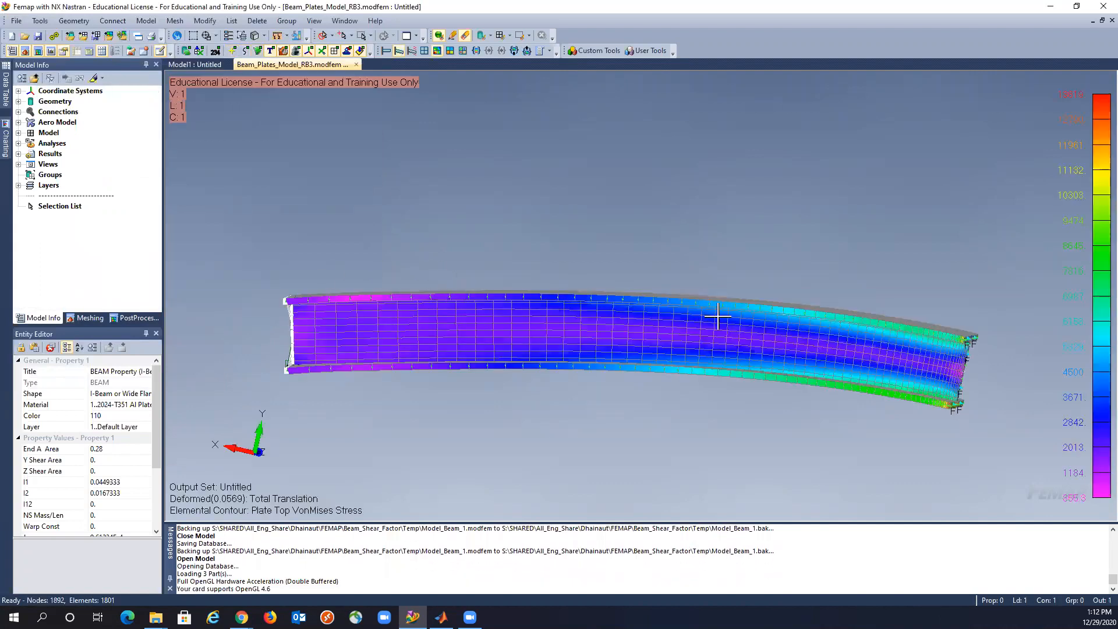
Step: Turn off the thickness/cross-section display of the plate beam model
middle_drag(694, 320, 400, 373)
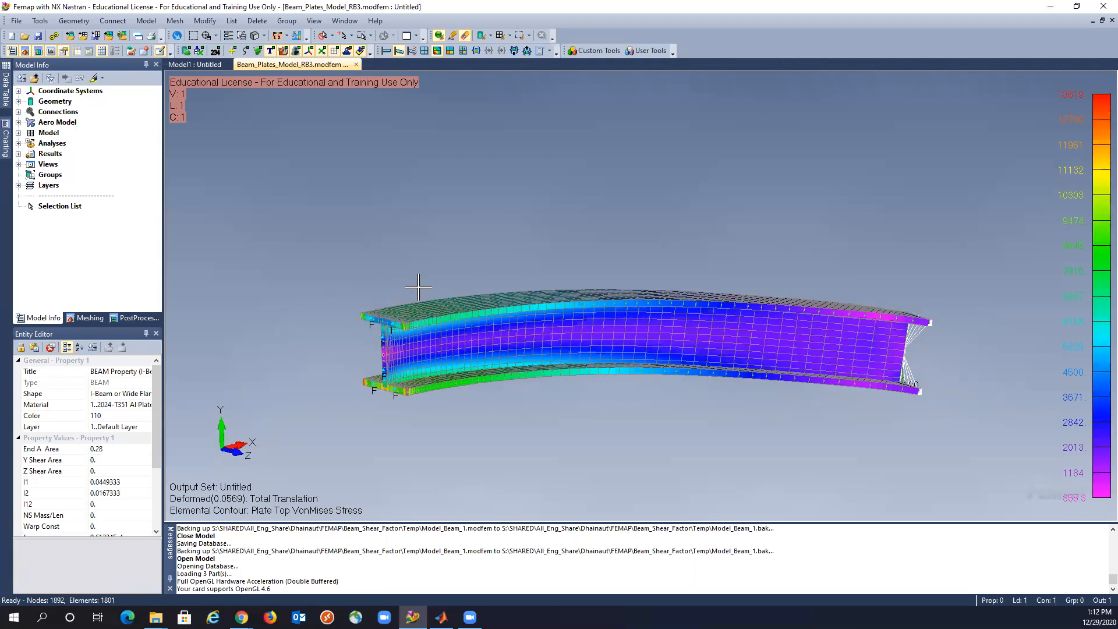
click(263, 36)
click(271, 190)
Step: Examine the deformed plate I-beam from several sides, including its fixed end, stress contour, and the rigid connection at the loaded tip
middle_drag(457, 284, 382, 333)
middle_drag(418, 384, 688, 367)
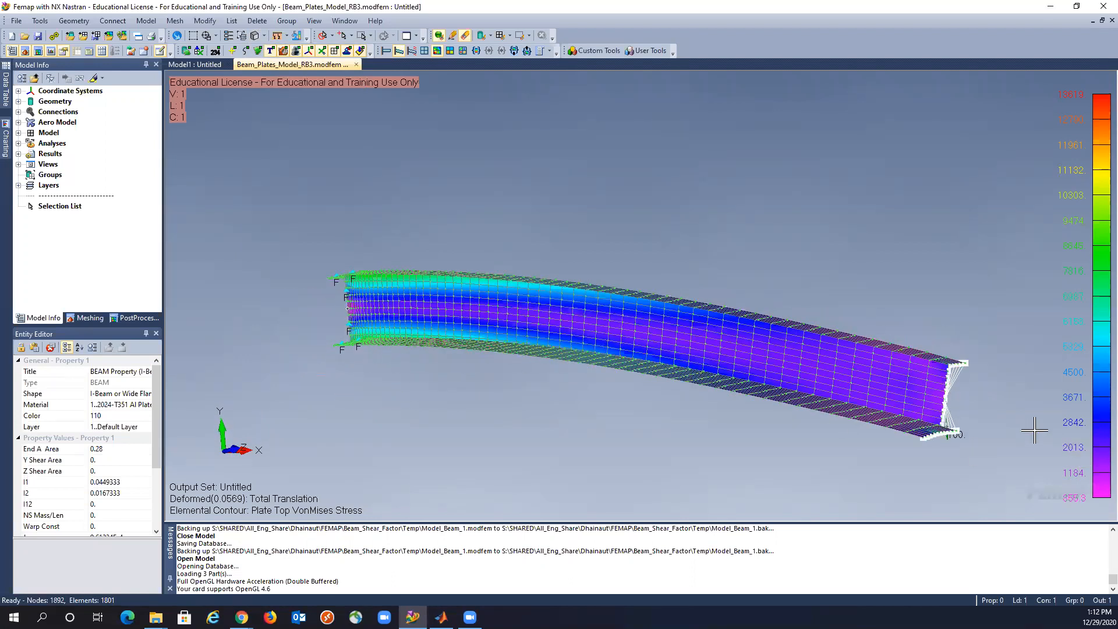
mouse_move(432, 317)
middle_down()
mouse_move(674, 332)
mouse_move(424, 332)
mouse_move(442, 303)
middle_up()
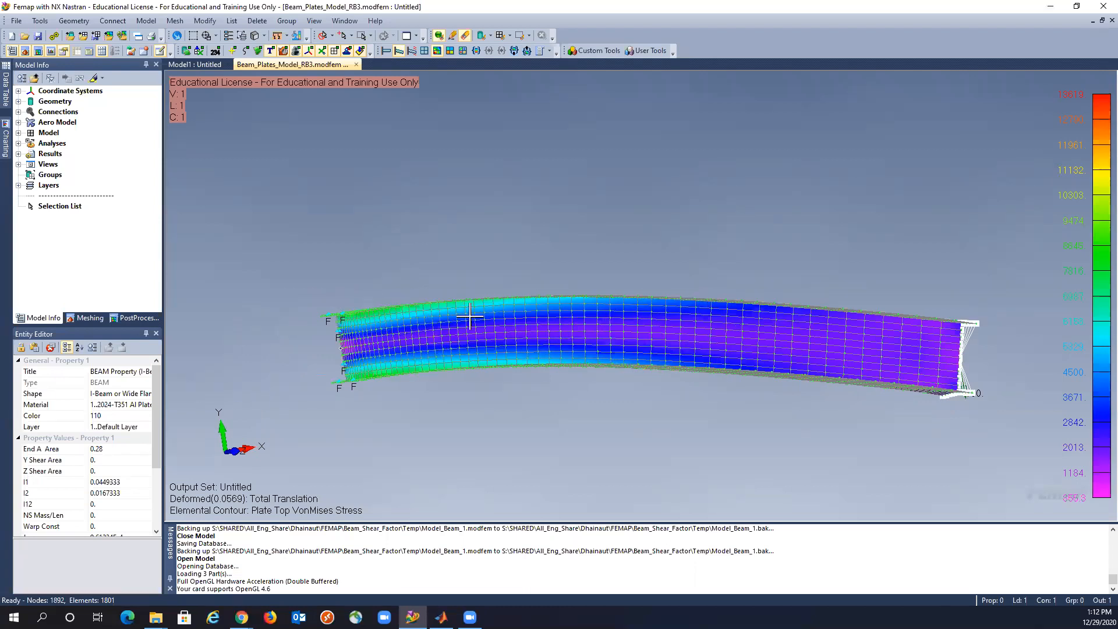
middle_drag(479, 367, 458, 378)
middle_drag(548, 360, 559, 393)
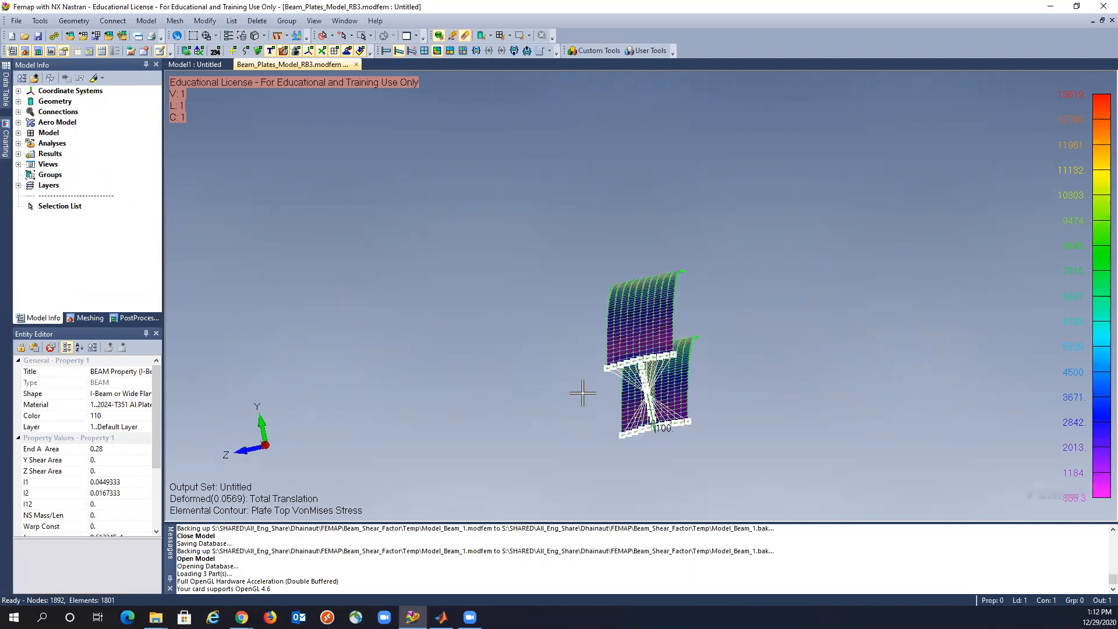
middle_drag(452, 237, 584, 284)
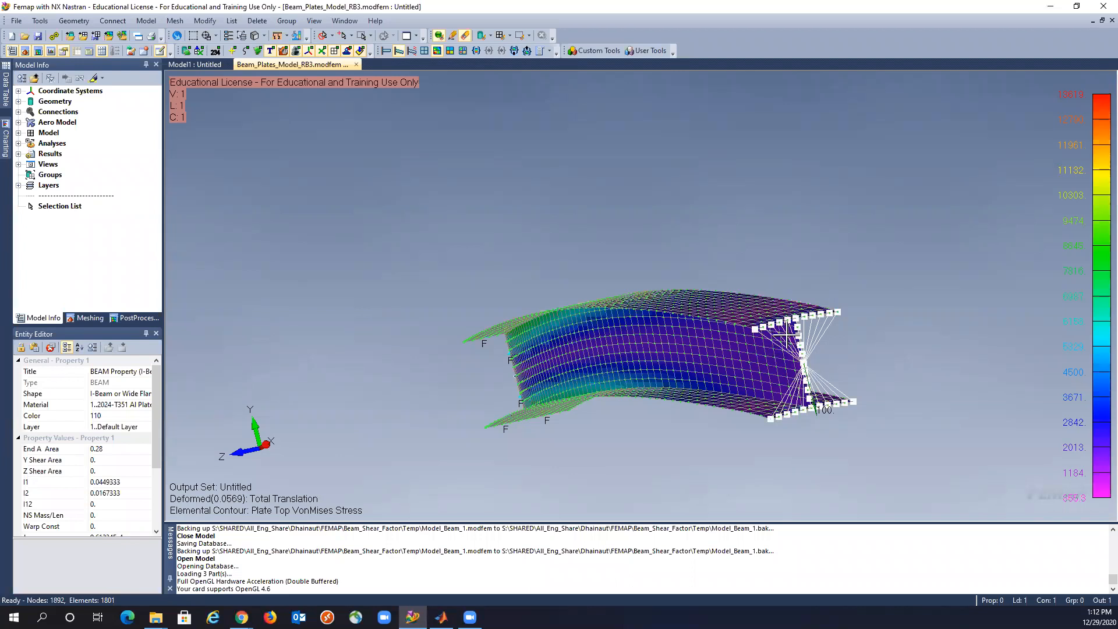
middle_drag(531, 313, 564, 297)
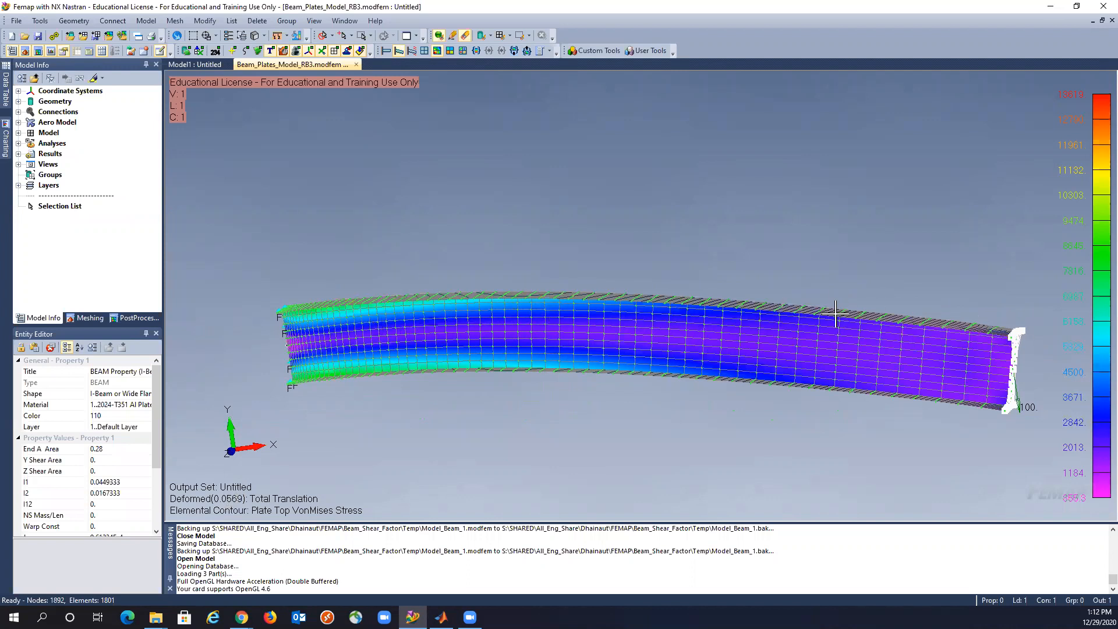
middle_drag(865, 321, 530, 371)
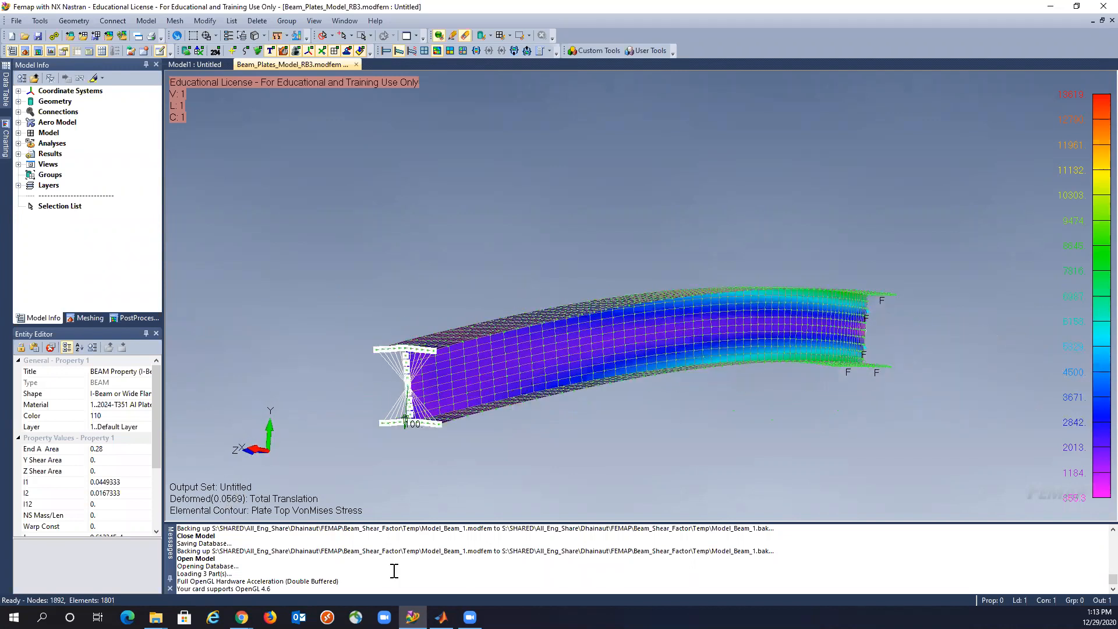
Step: Compare the plate model's total translation with the bending, shear and combined deflections calculated in MATLAB
click(442, 618)
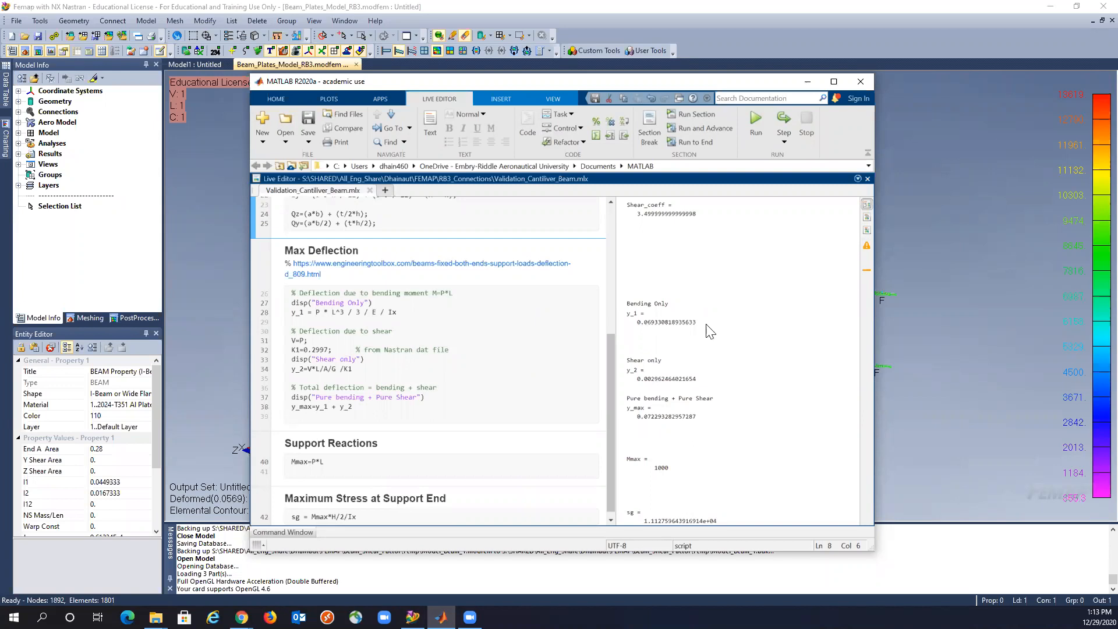
click(806, 83)
middle_drag(434, 353, 657, 339)
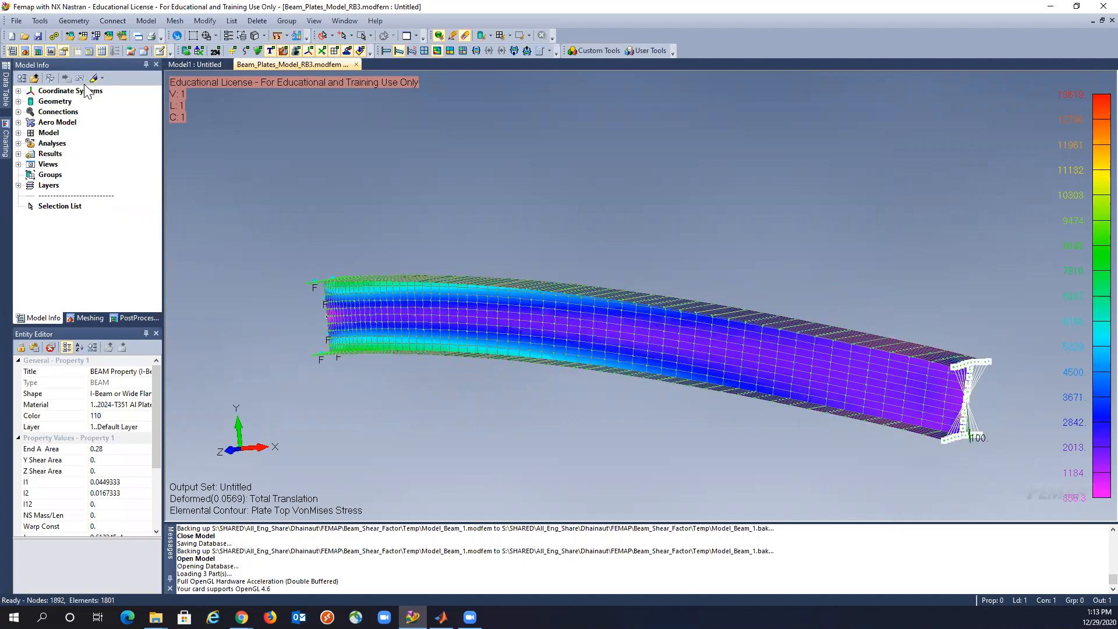
Step: Open Beam_solids_RB3.modfem from the Beam_Shear_Factor folder
click(17, 21)
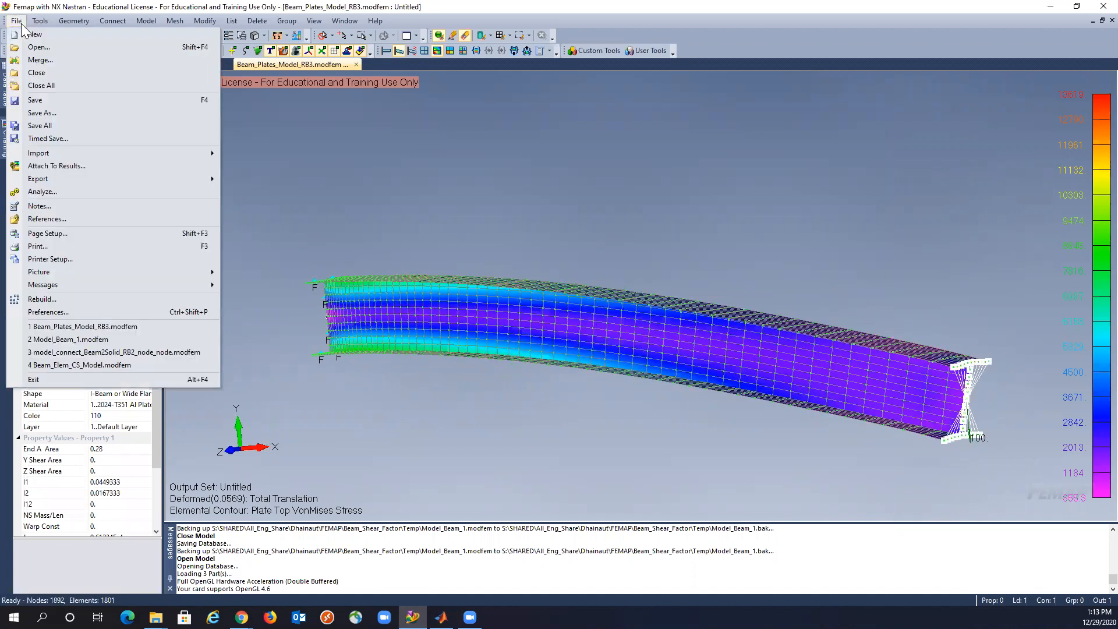
click(26, 56)
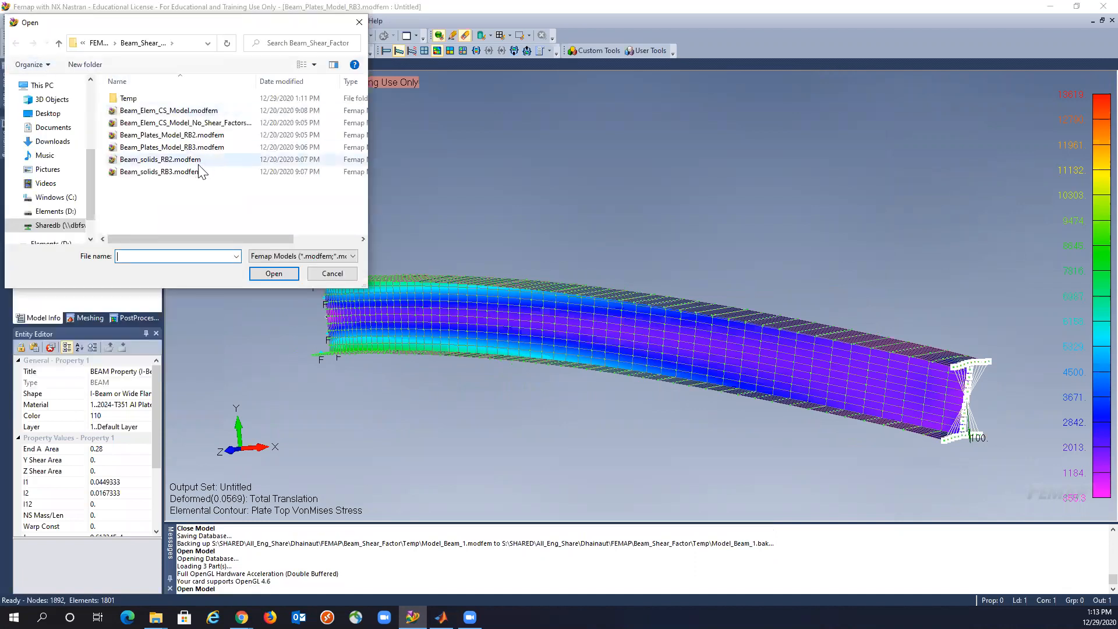
click(160, 172)
click(264, 272)
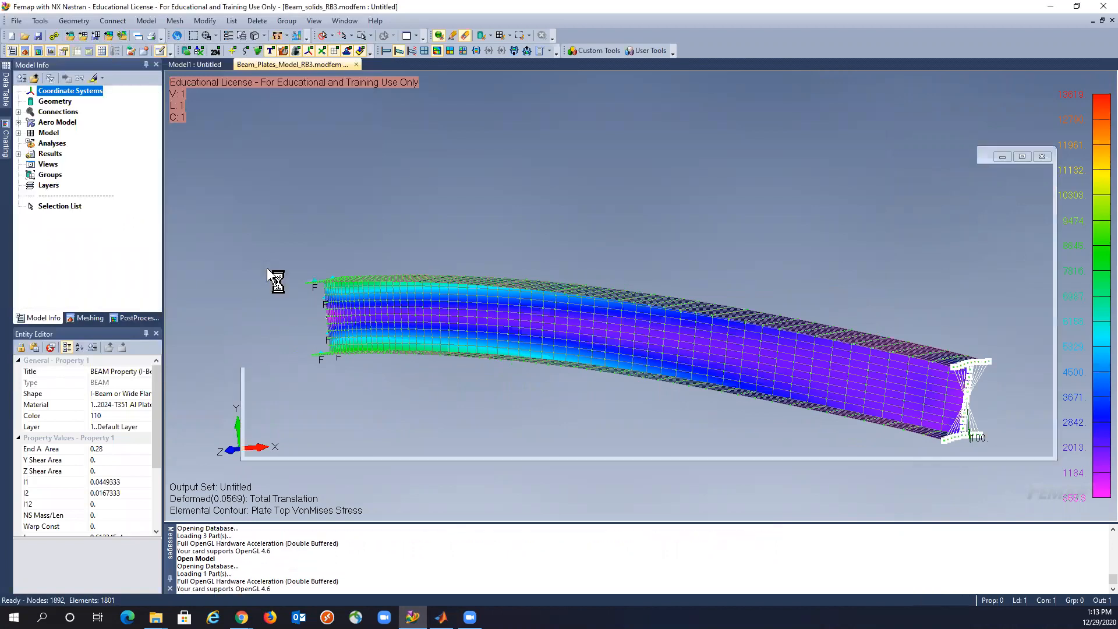
Step: Try the Wireframe view style on the solid-element beam and return the display to Solid
middle_drag(487, 307, 375, 305)
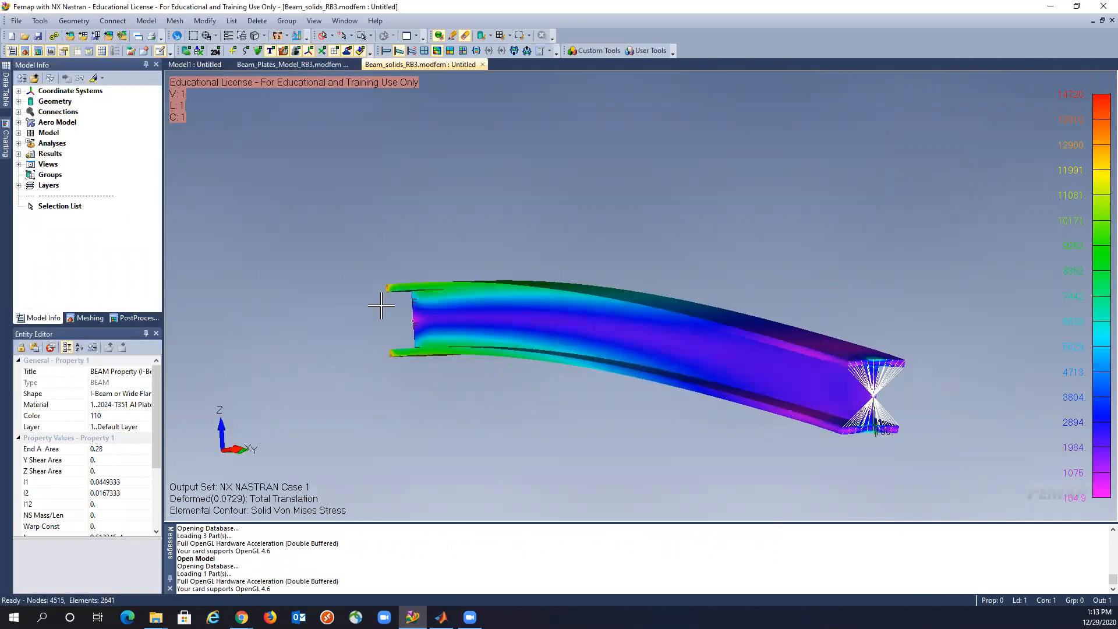
click(334, 51)
click(333, 51)
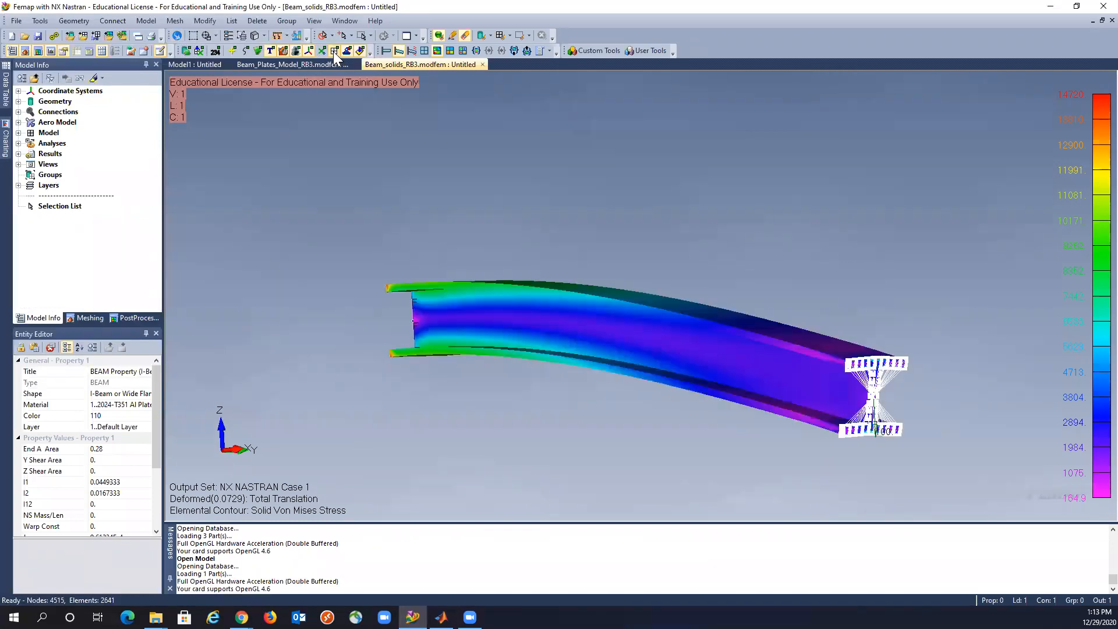
click(314, 21)
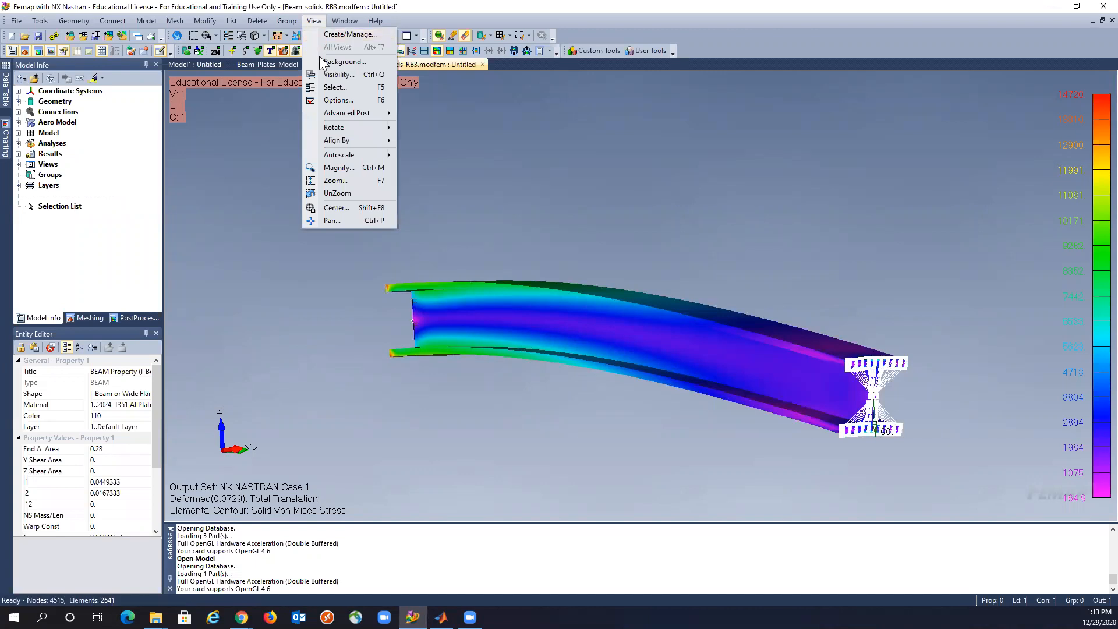
click(256, 104)
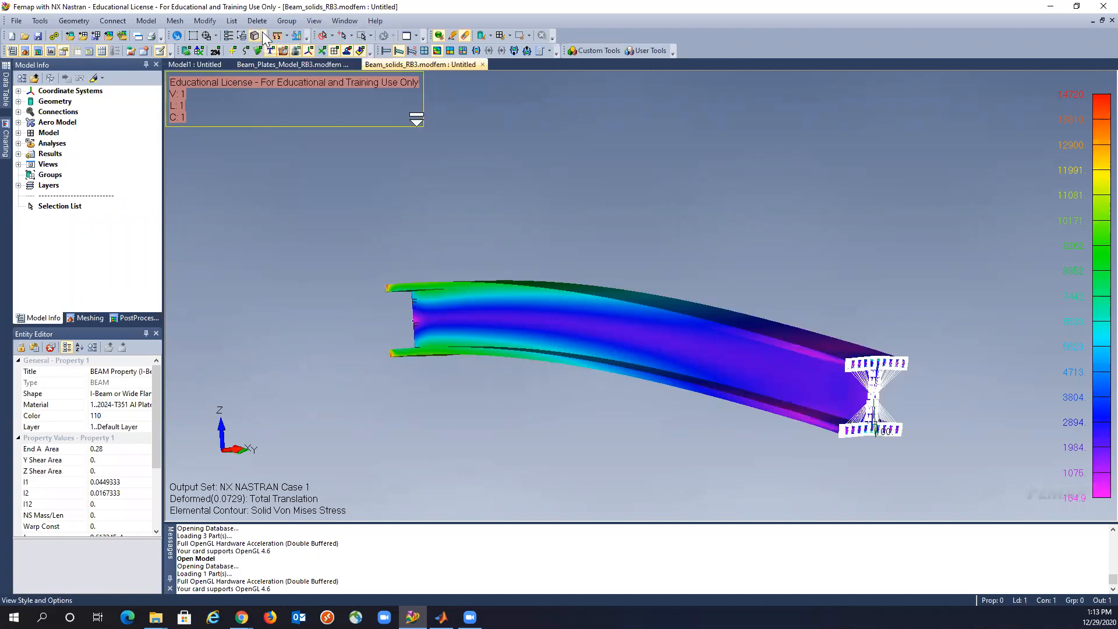
click(264, 35)
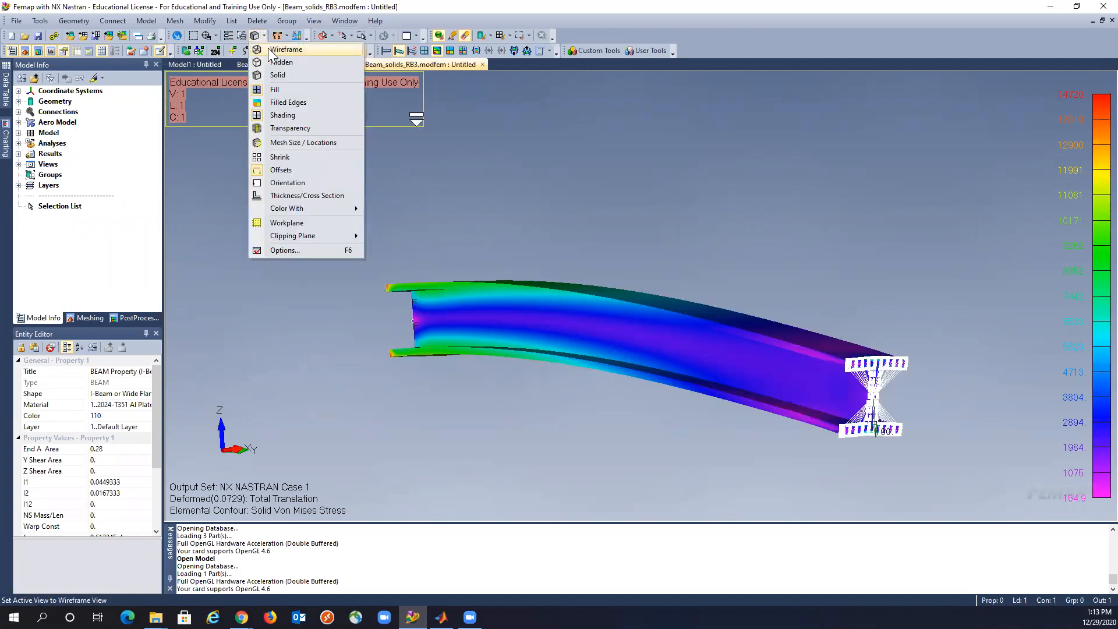
click(268, 48)
click(263, 36)
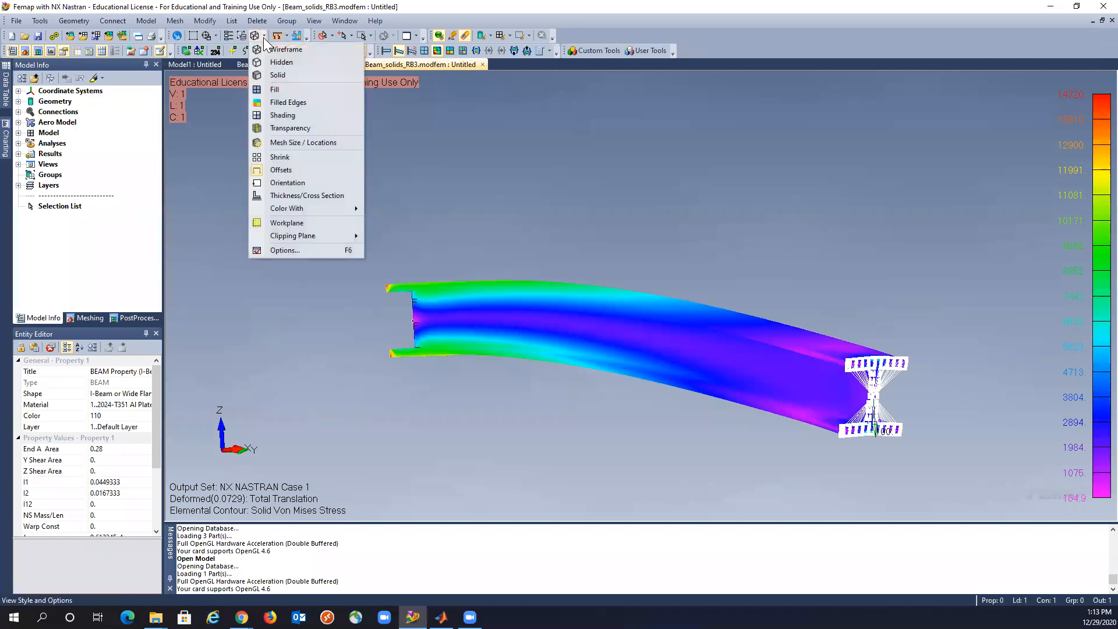
click(278, 75)
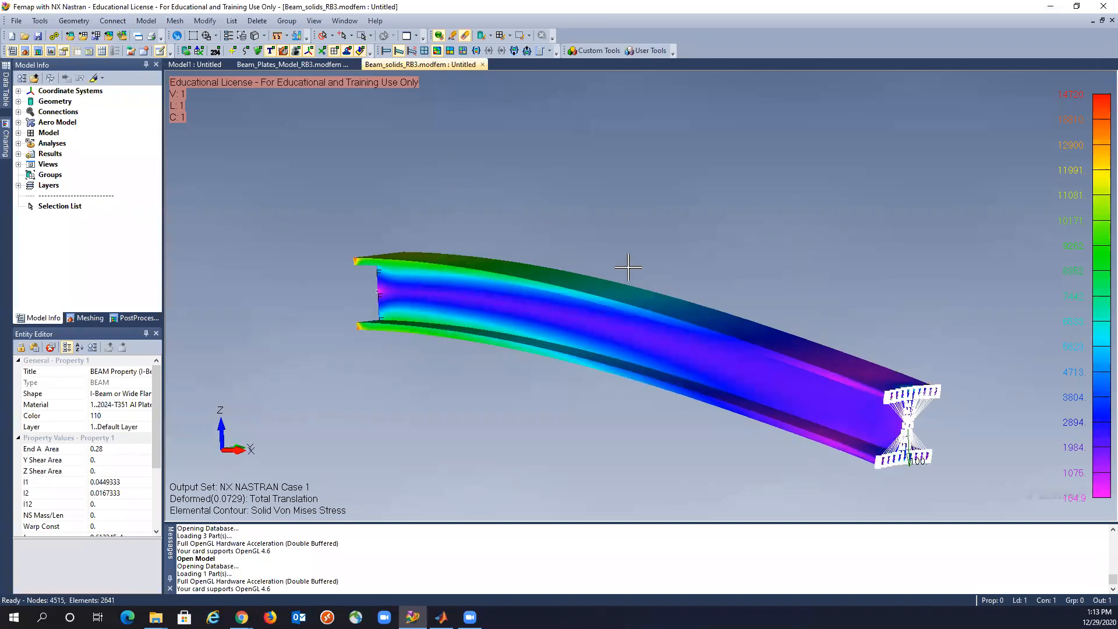
Step: Turn on the display of nodes on the deformed solid-element beam
middle_drag(544, 314, 569, 319)
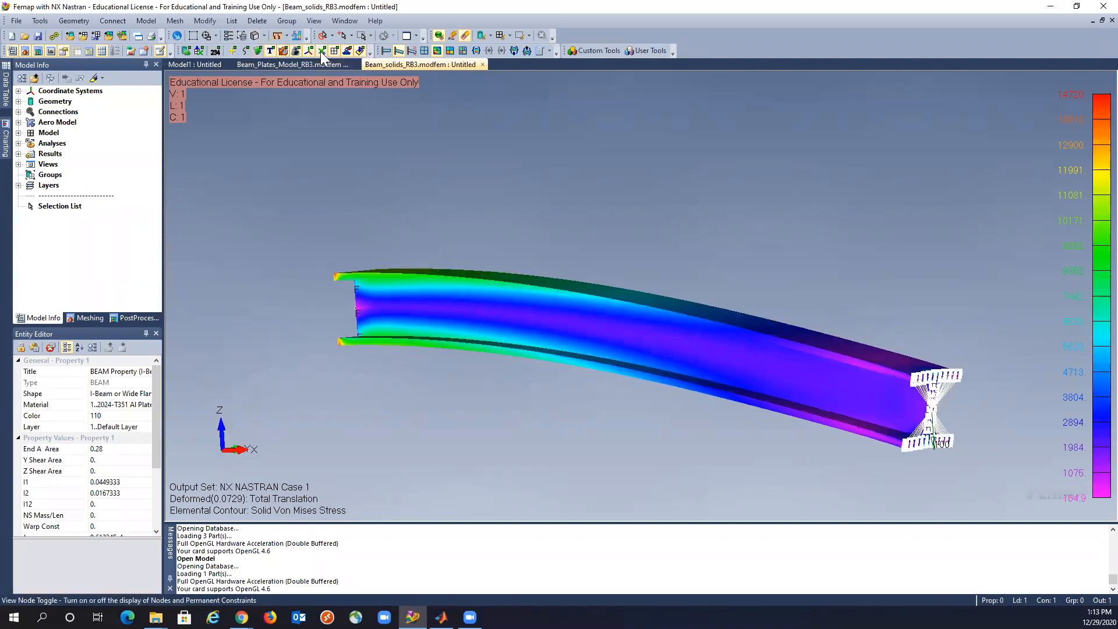
click(321, 51)
middle_drag(471, 190, 303, 146)
click(335, 52)
click(334, 51)
middle_drag(508, 267, 498, 298)
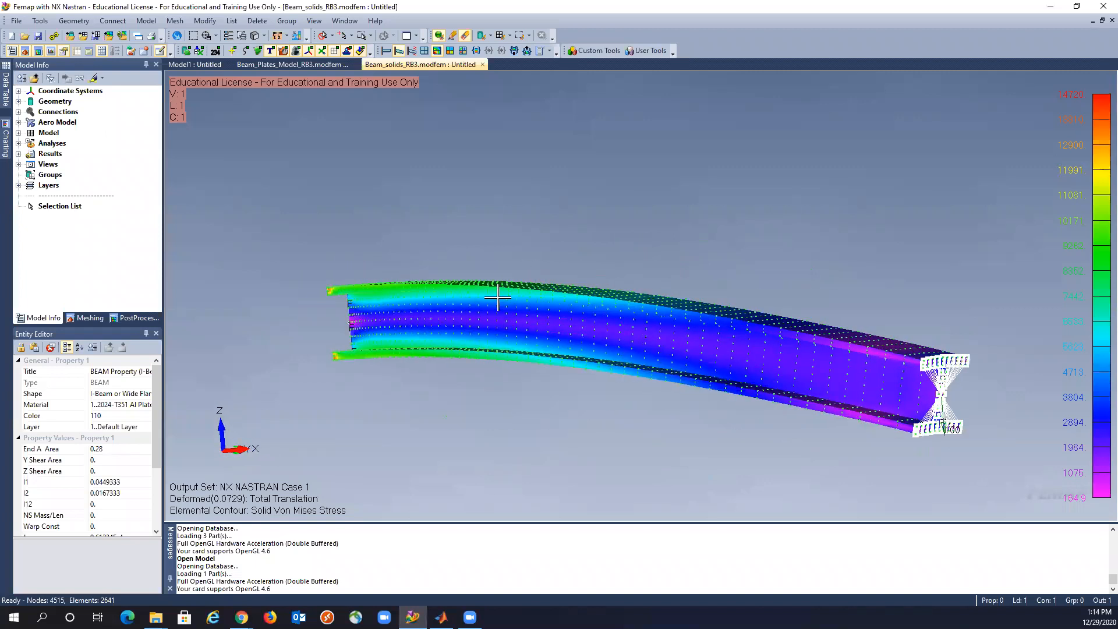
Step: Compare the solid model's total translation in side view with the combined bending and shear deflection calculated in MATLAB
middle_drag(389, 338, 324, 470)
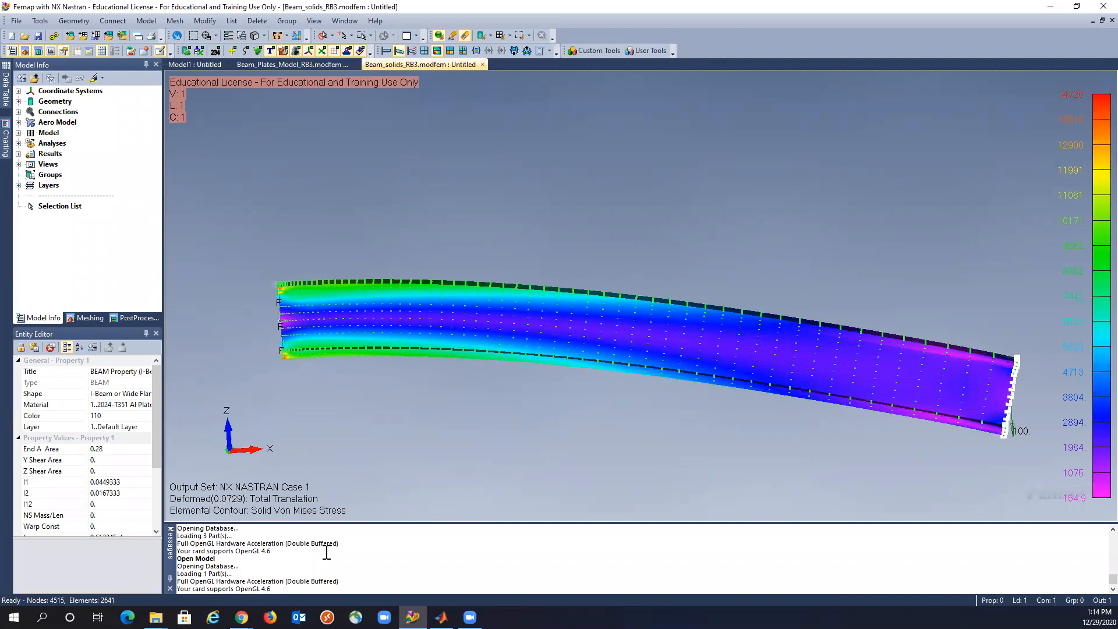
click(440, 617)
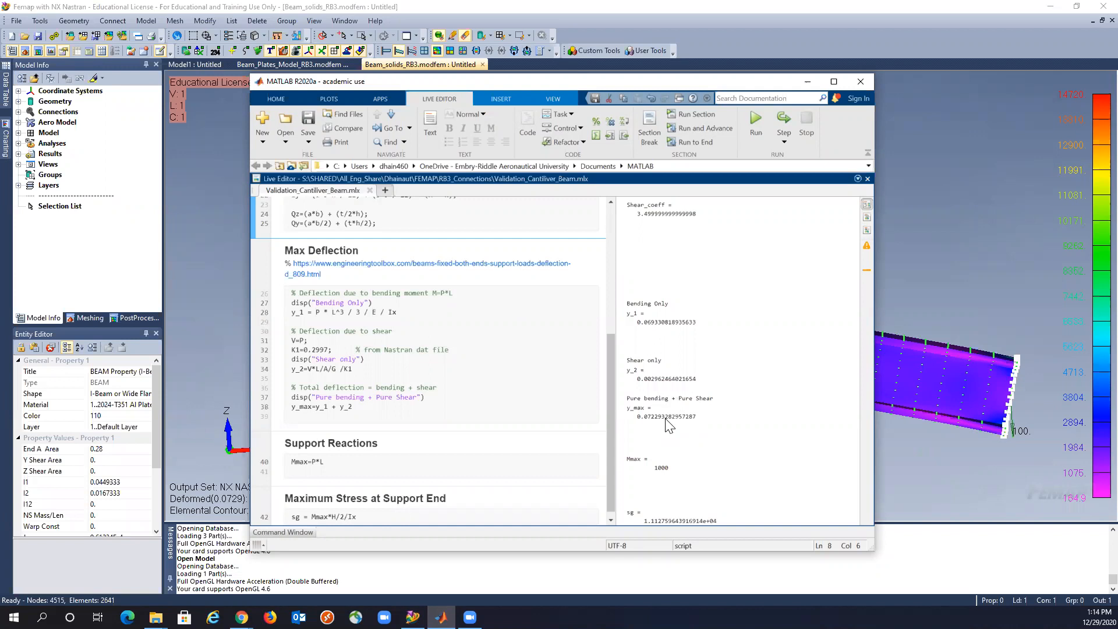
click(809, 83)
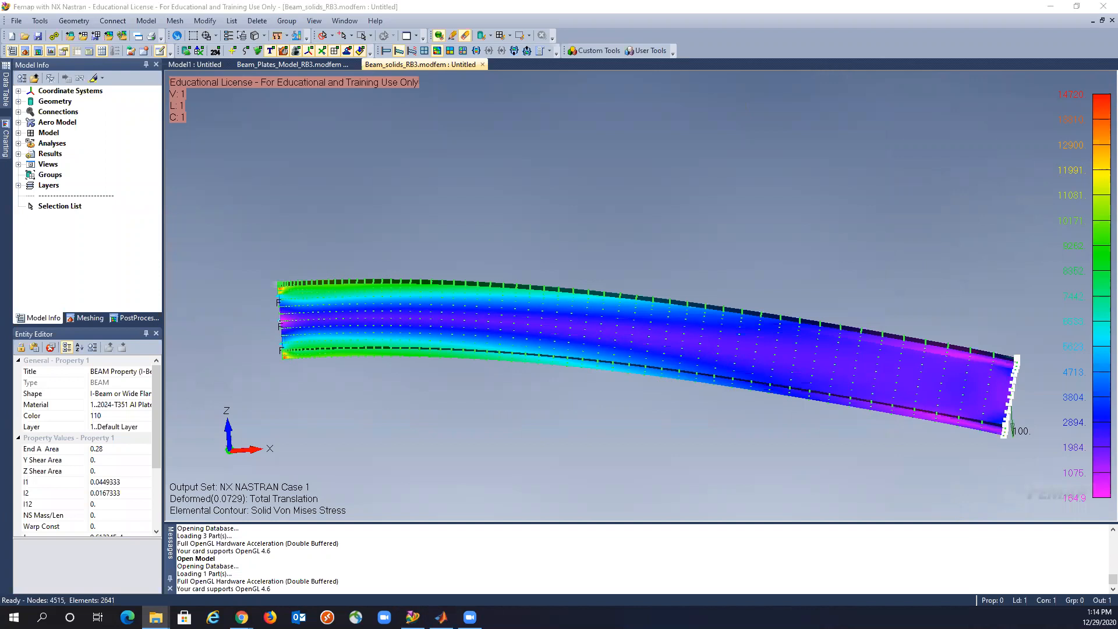
Step: Open Deflecction_Due_To_Shear.pdf from the Beam_Shear_Factor folder
drag(550, 177, 548, 202)
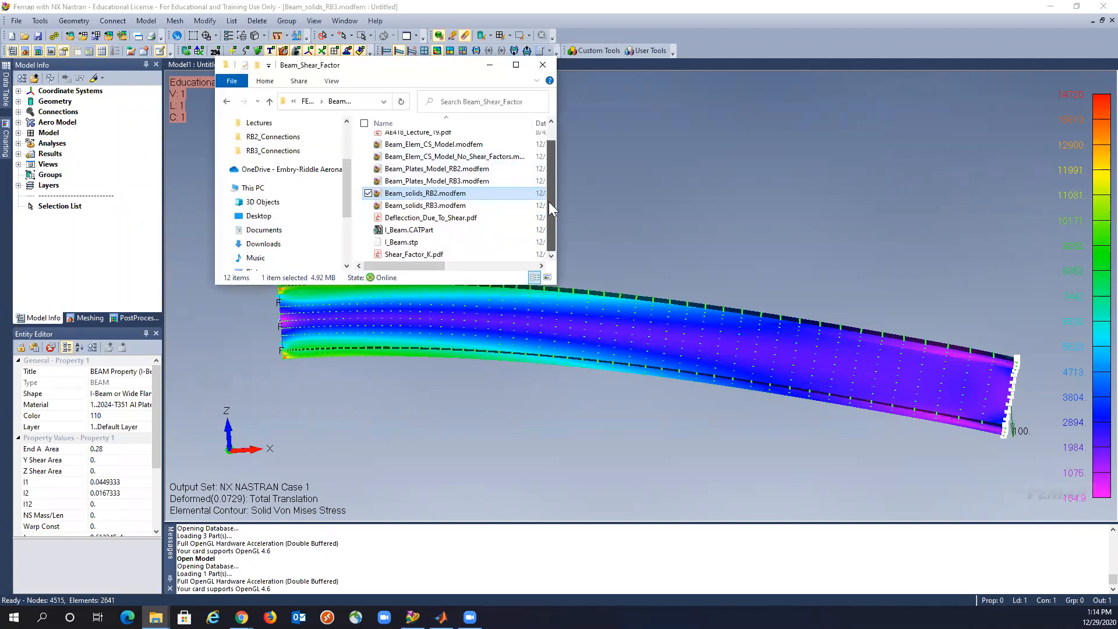
click(396, 218)
double_click(396, 218)
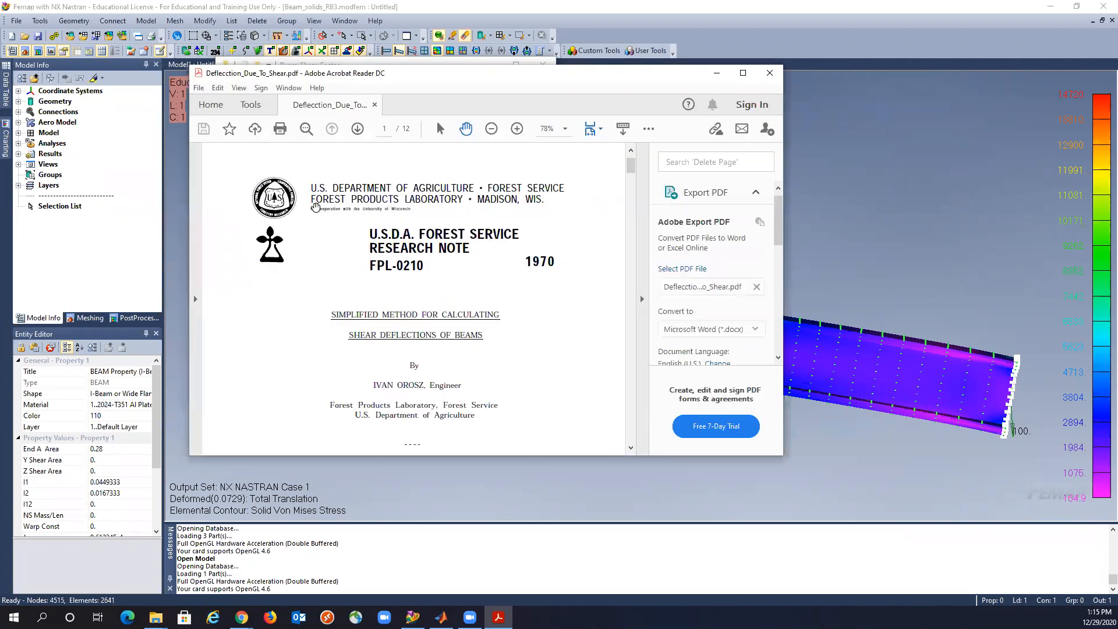
Step: Review the research note's shear deflection equations, shear diagrams and cantilevered beam example, and close the document
scroll(584, 212, down, 3)
scroll(583, 212, down, 10)
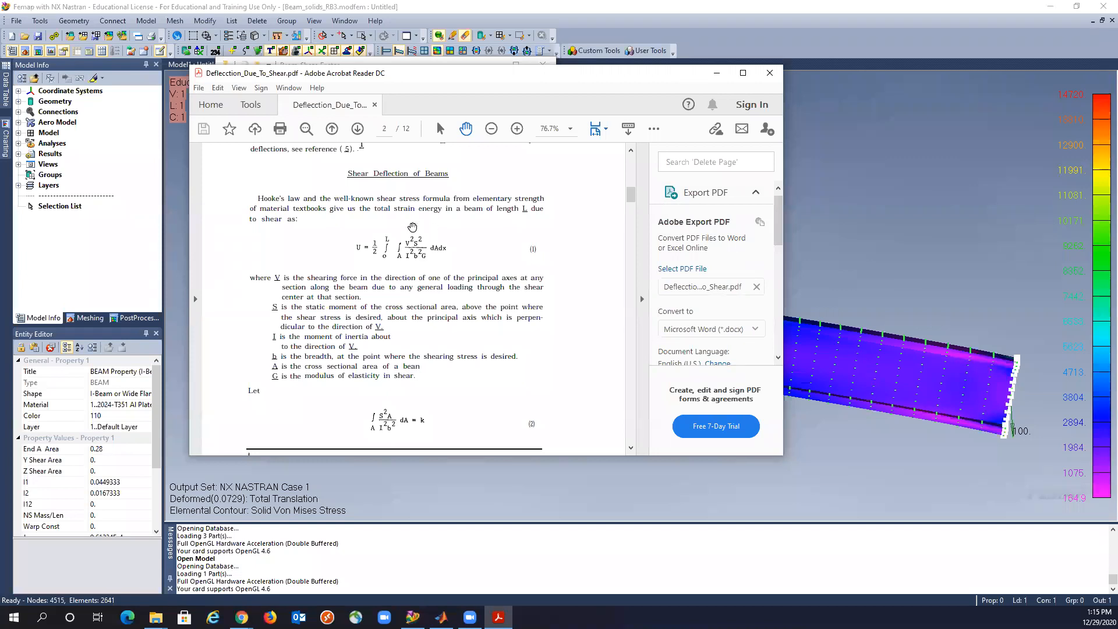
scroll(413, 227, down, 6)
scroll(413, 226, down, 3)
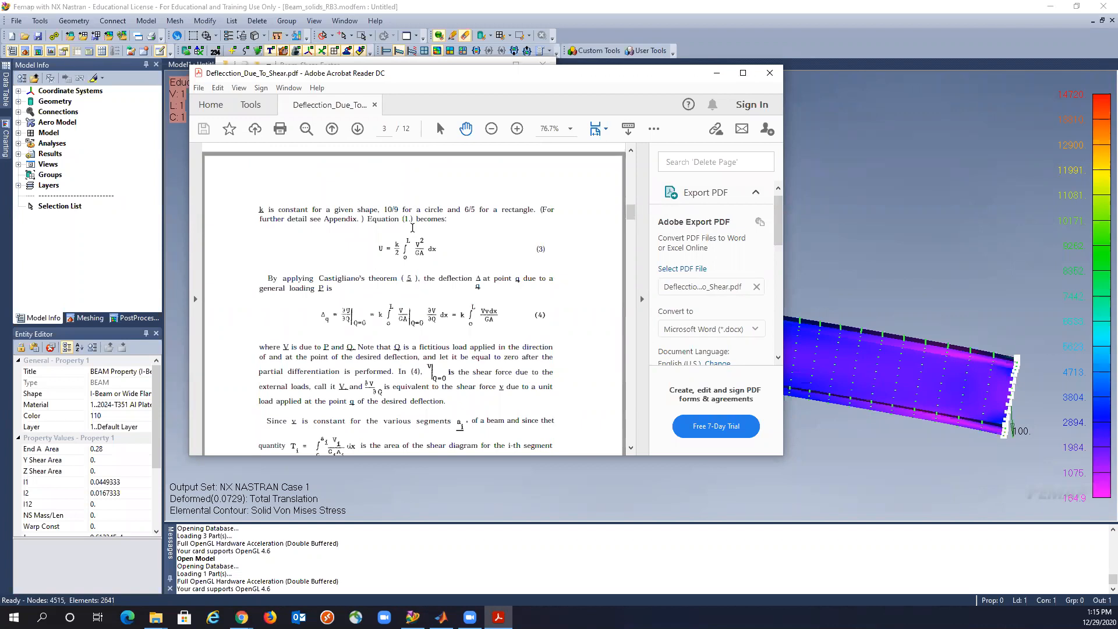
scroll(412, 226, down, 15)
scroll(413, 227, down, 20)
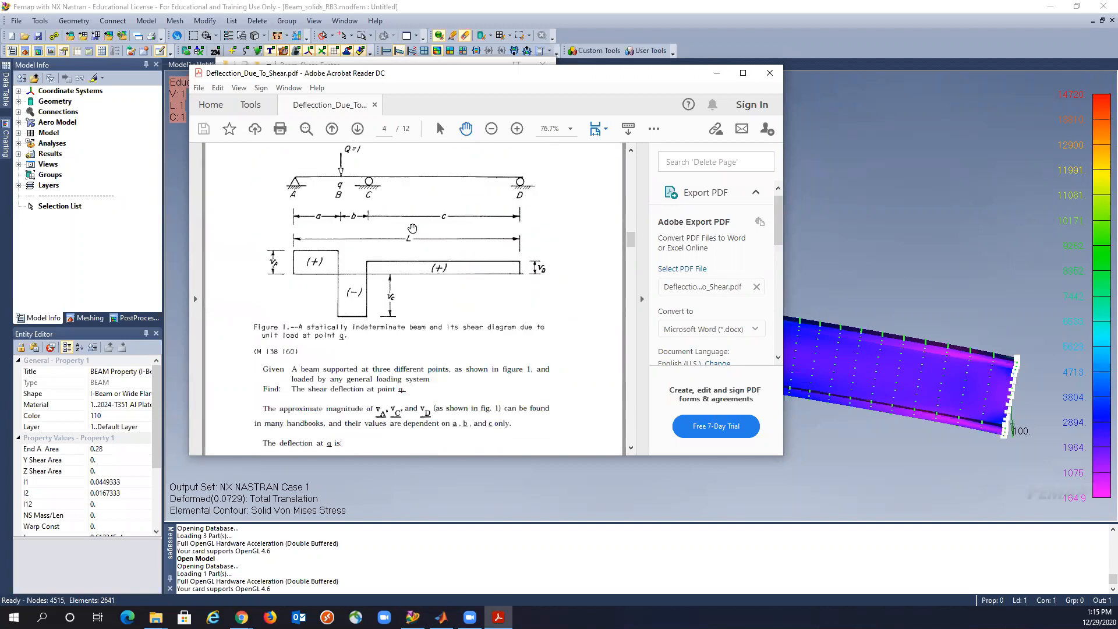
scroll(413, 228, down, 20)
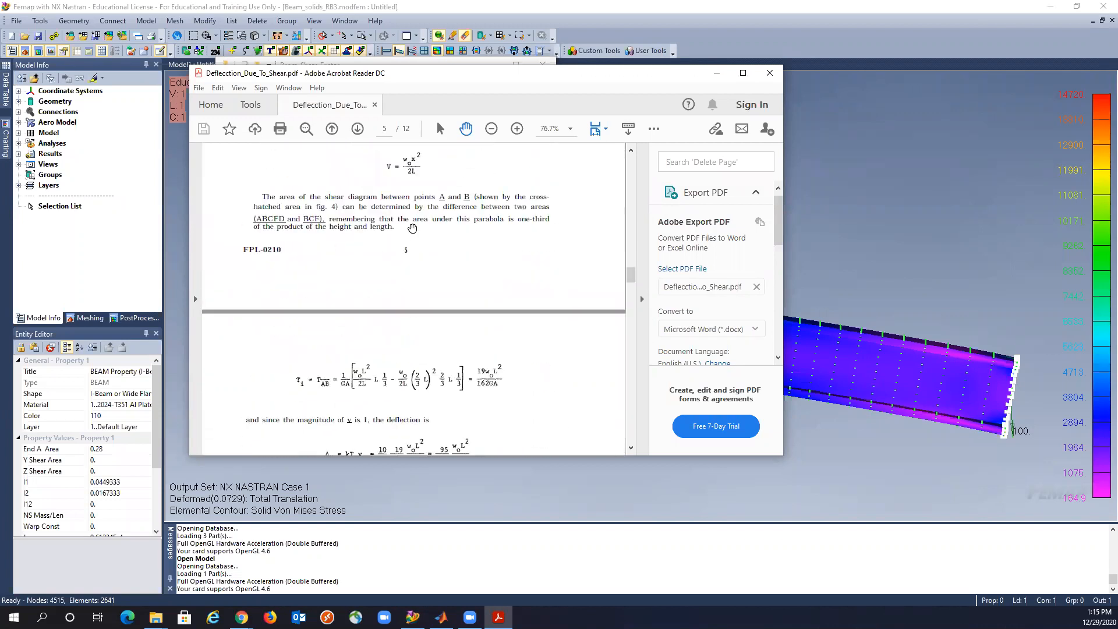
scroll(412, 228, down, 5)
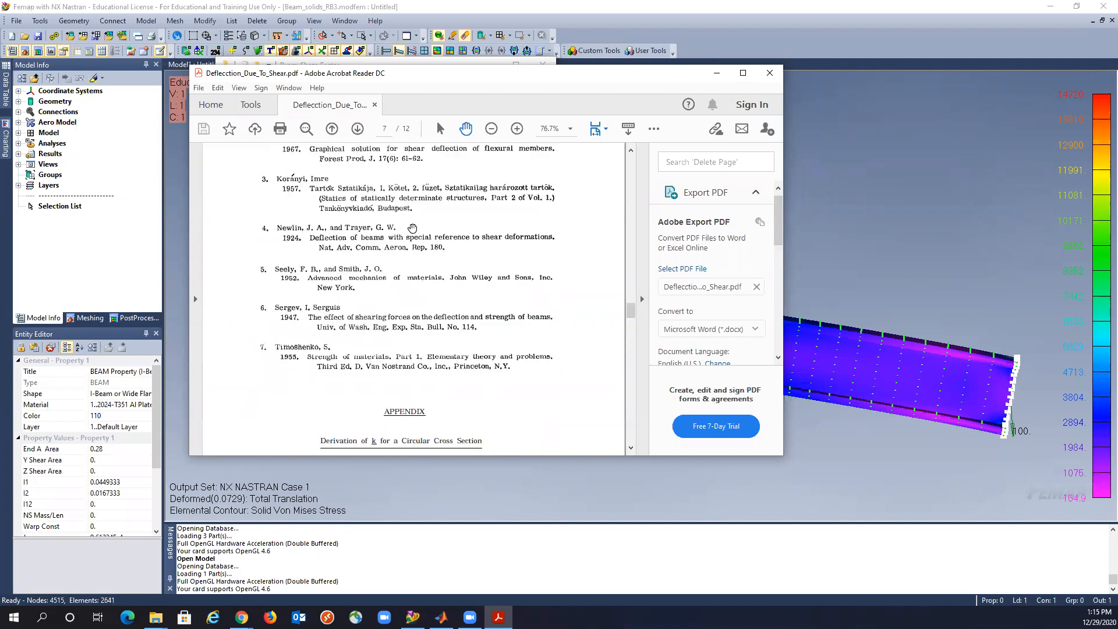
scroll(412, 227, up, 10)
scroll(413, 227, up, 15)
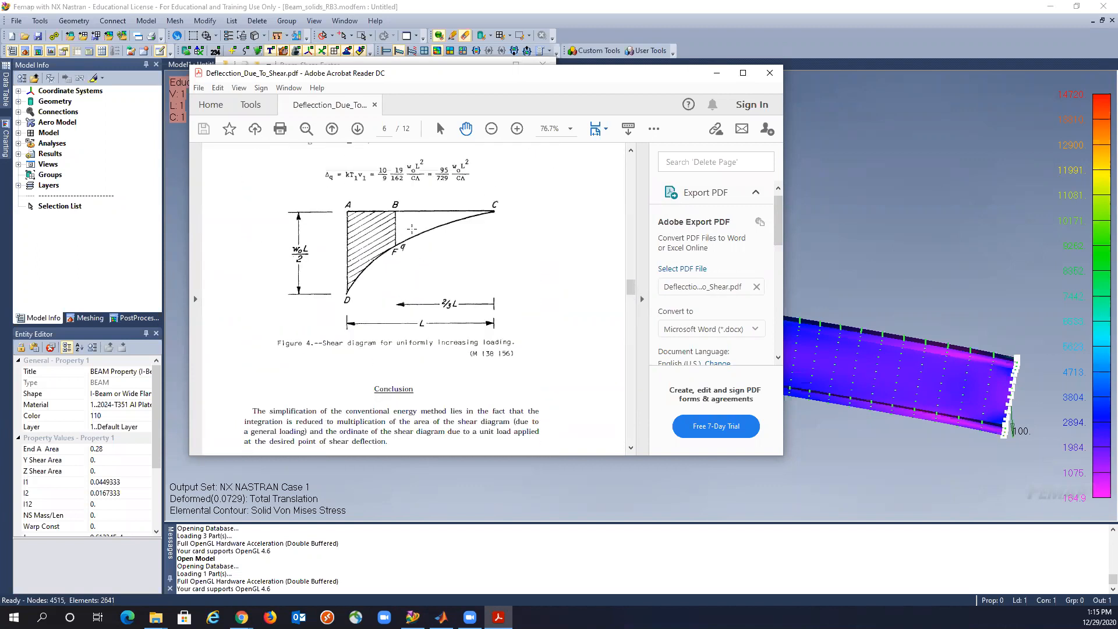
scroll(412, 228, up, 4)
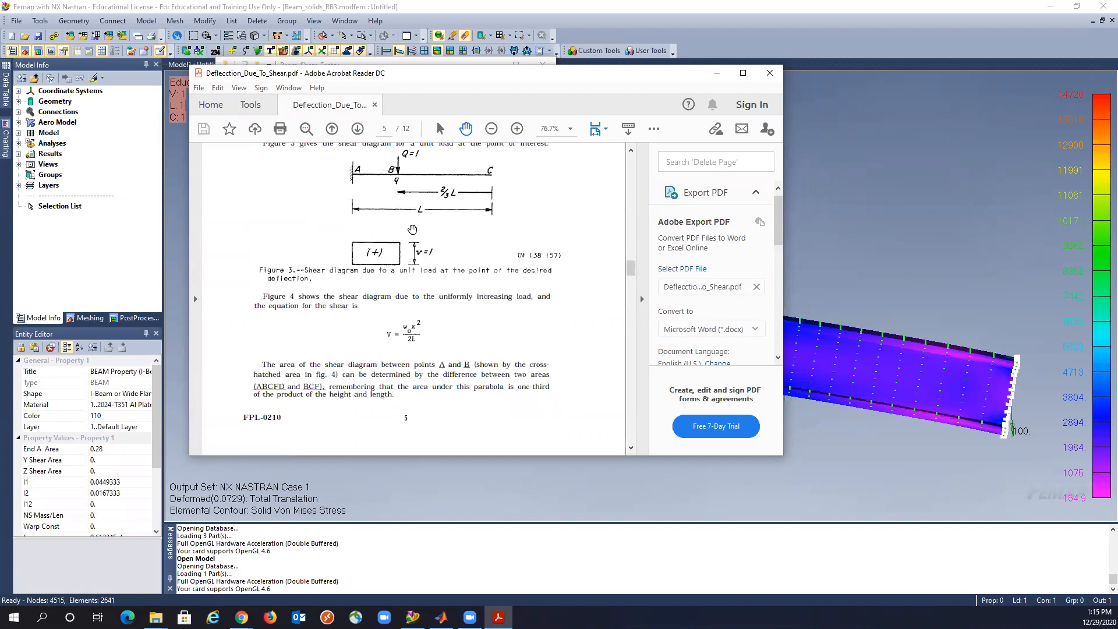
scroll(413, 229, up, 3)
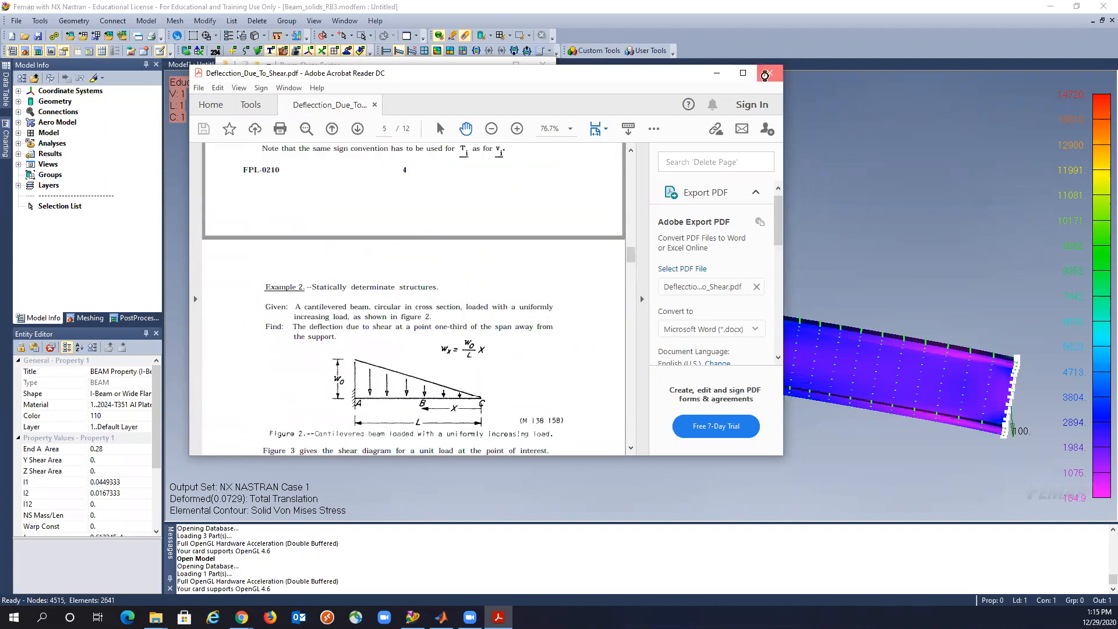
click(769, 76)
Step: Open Shear_Factor_K.pdf, skim it through to the references, and close it
click(399, 256)
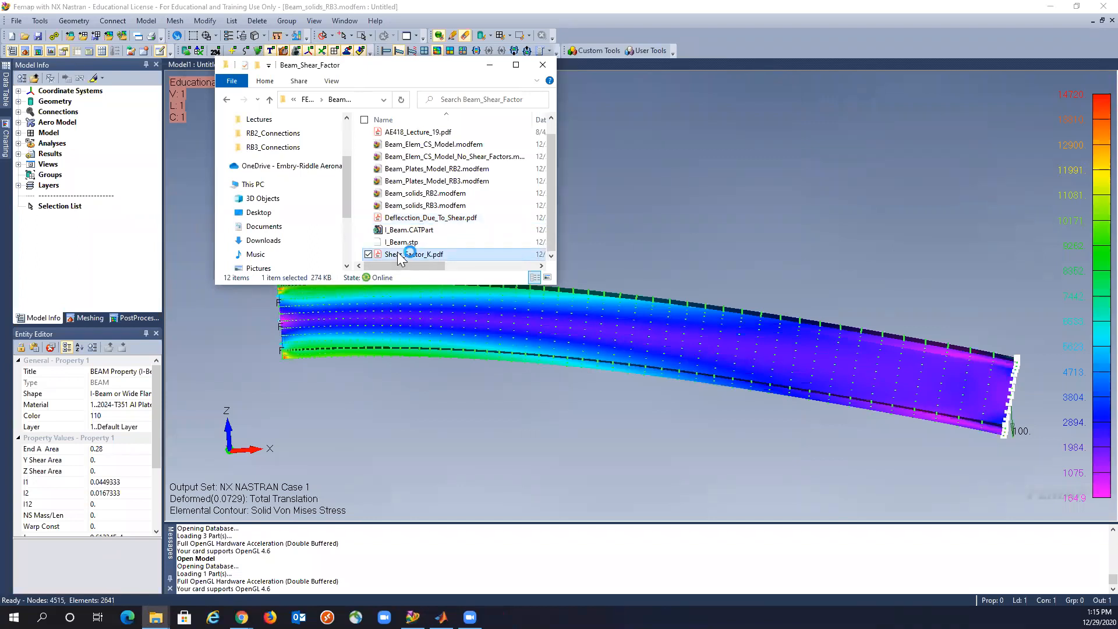
scroll(631, 178, down, 3)
drag(632, 178, 627, 422)
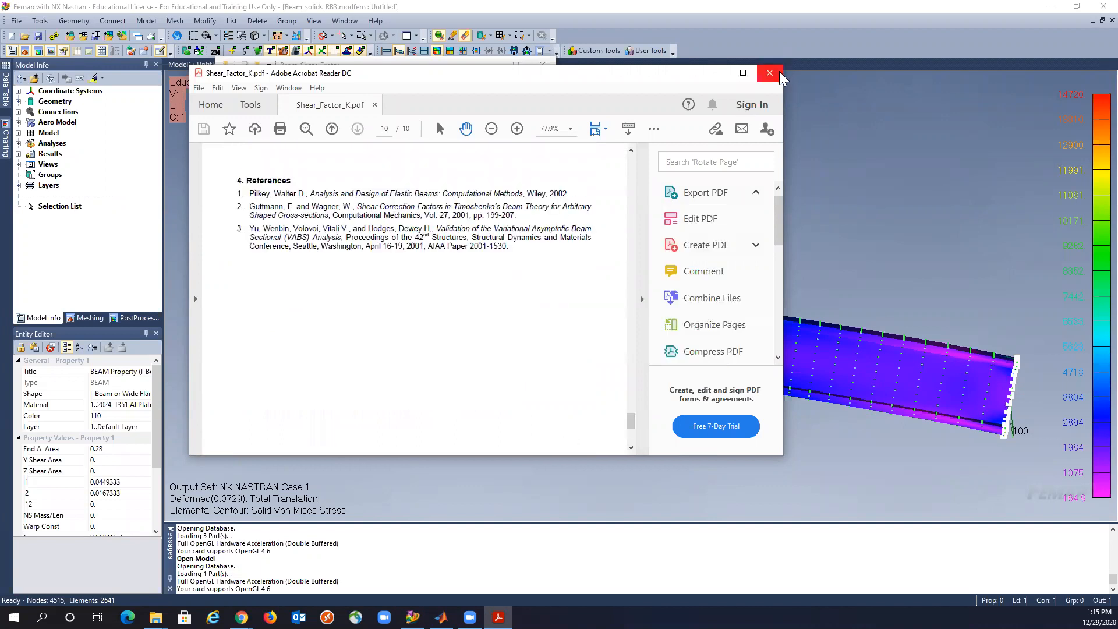
click(780, 77)
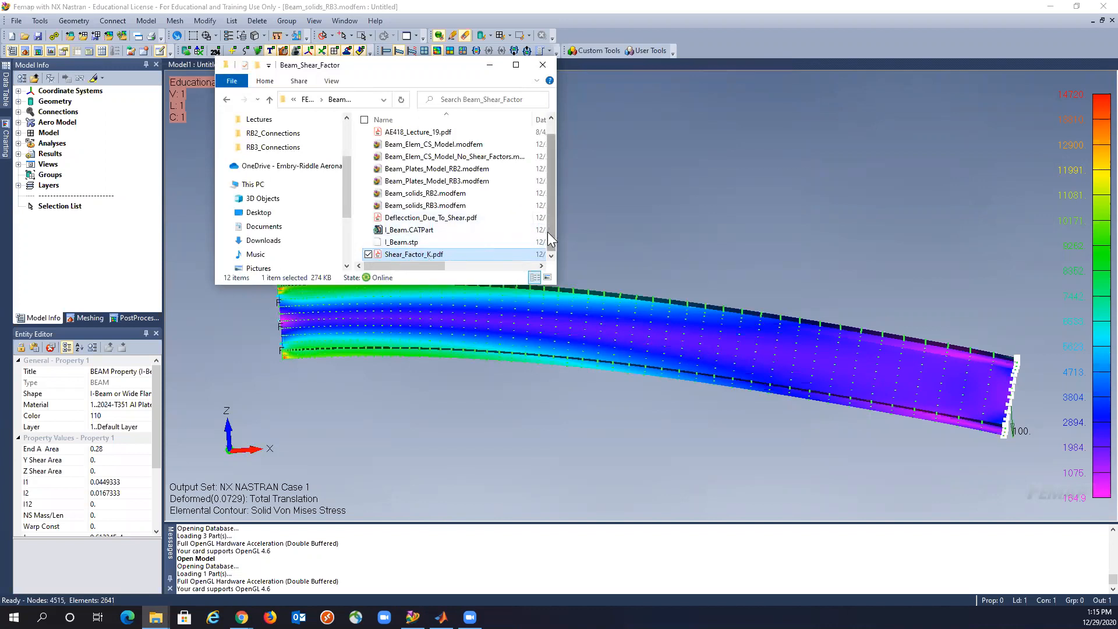
Step: Review the Castigliano bending-plus-shear deflection example in AE418_Lecture_19.pdf through to the total deformation, and put the PDF and folder away
click(382, 135)
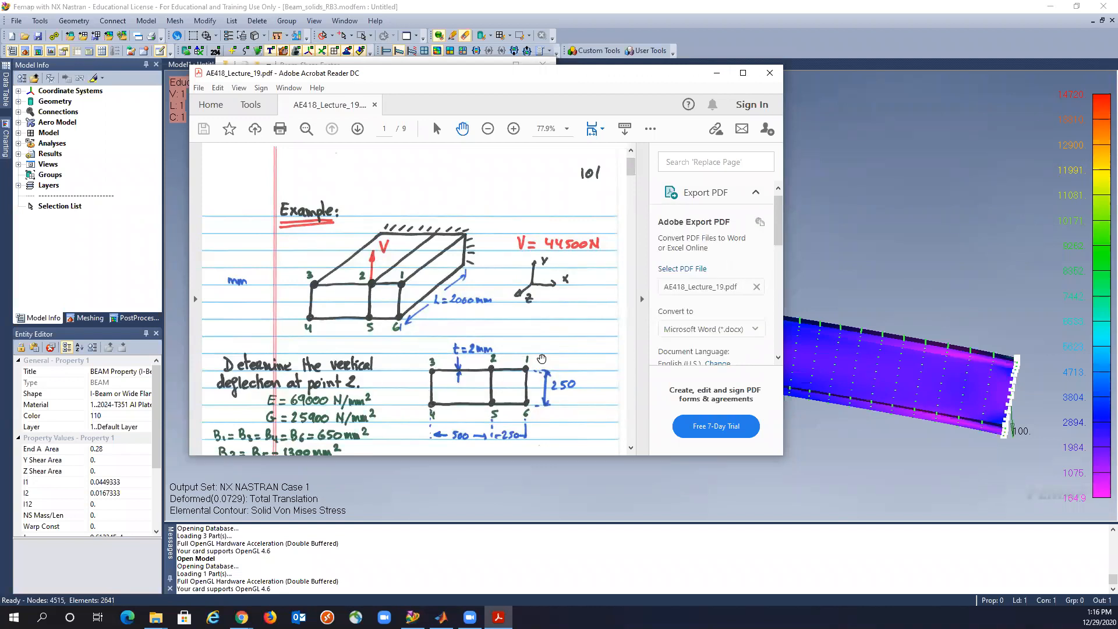
drag(631, 168, 633, 180)
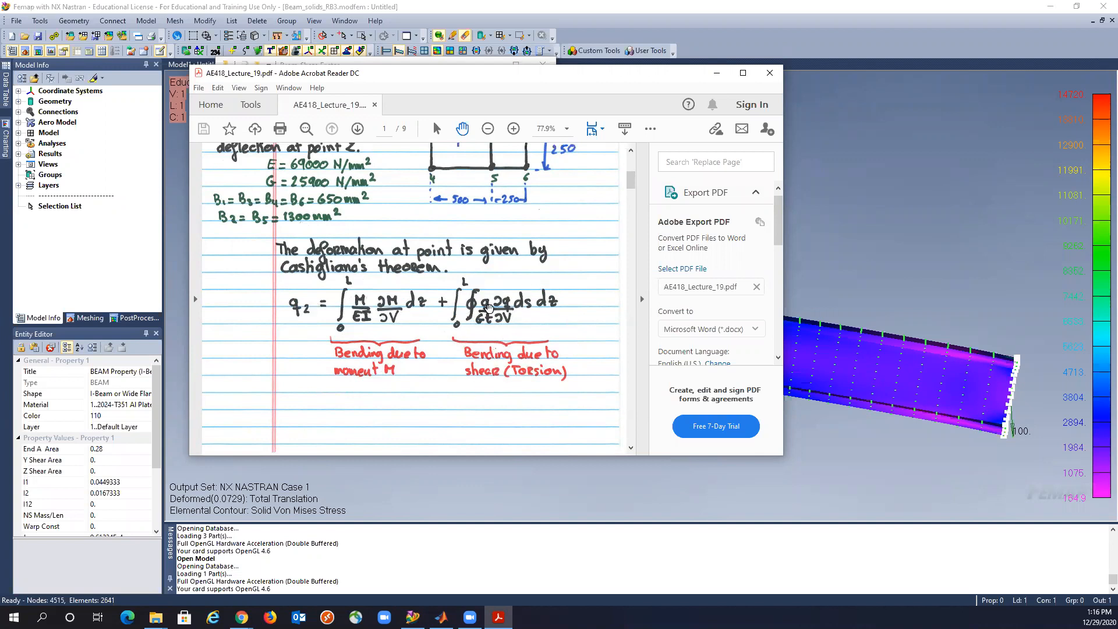
mouse_move(631, 180)
mouse_down()
mouse_move(623, 227)
mouse_move(628, 201)
mouse_up()
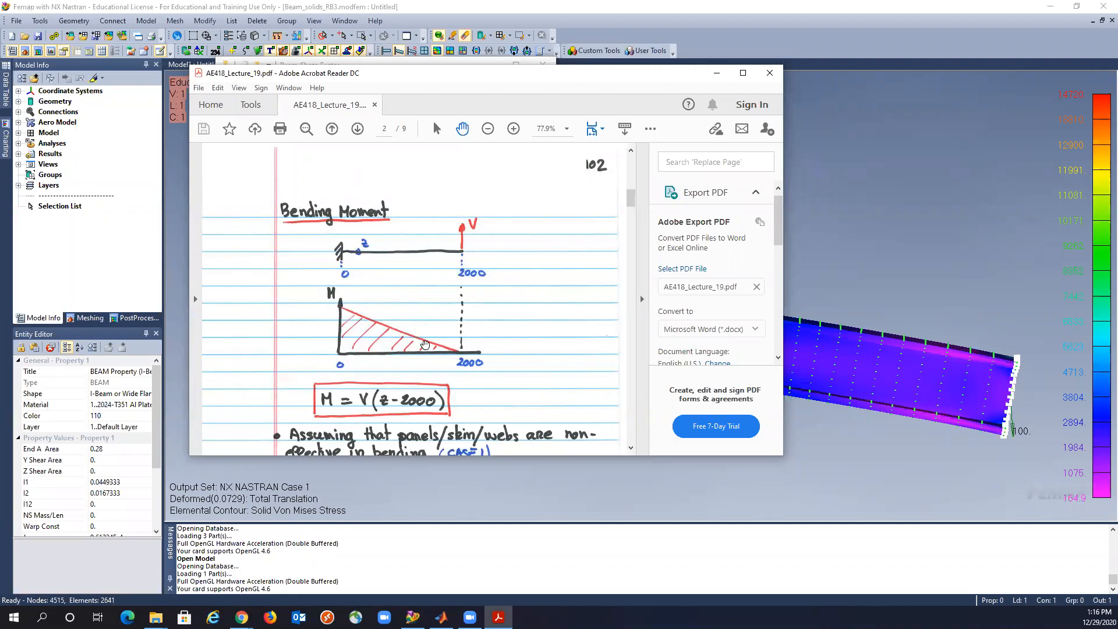
scroll(415, 336, down, 5)
drag(630, 209, 625, 360)
mouse_move(625, 358)
mouse_down()
mouse_move(627, 343)
mouse_move(620, 425)
mouse_up()
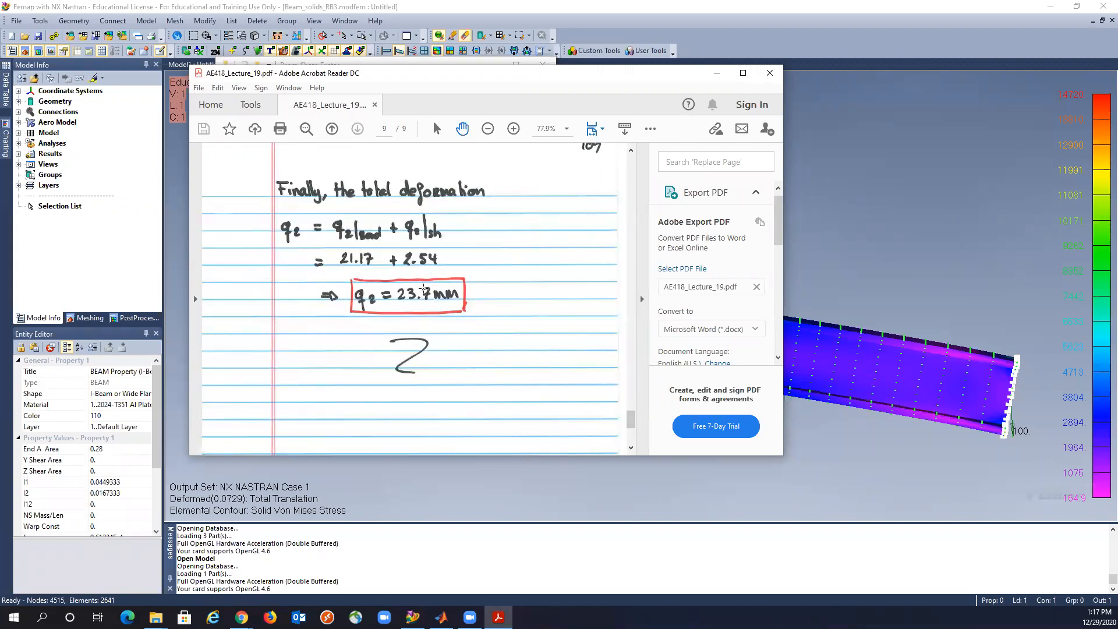
click(768, 75)
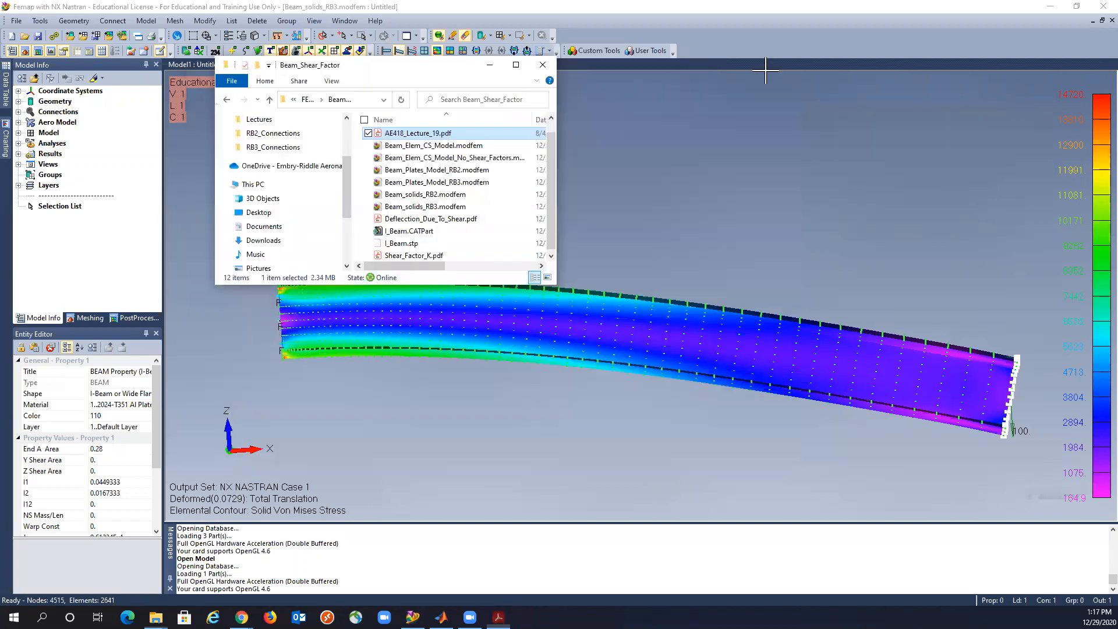
click(486, 66)
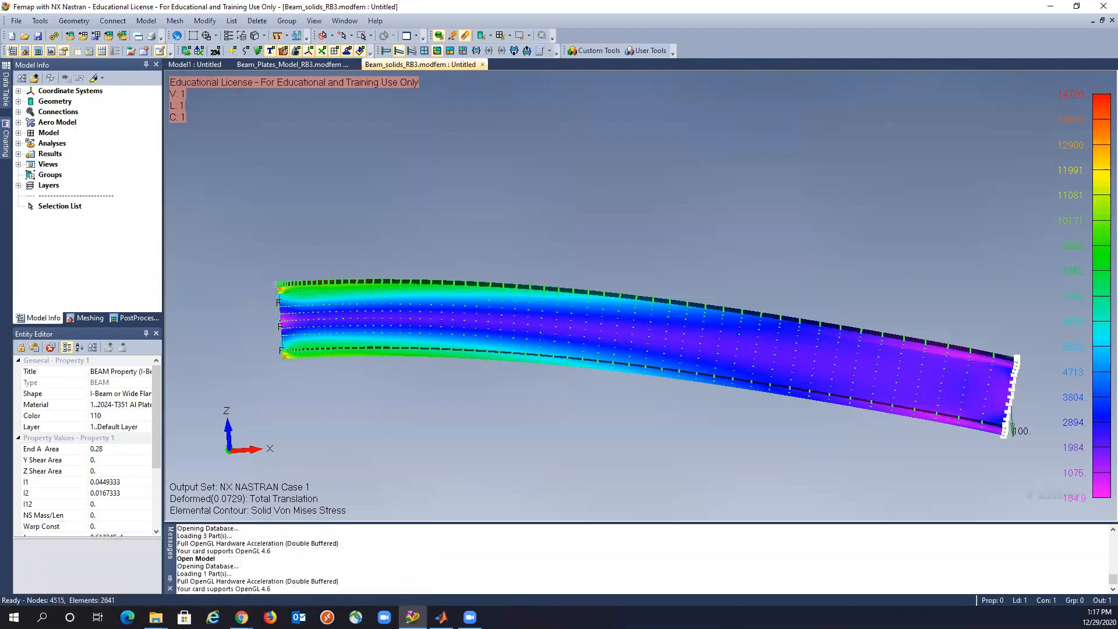
Step: Switch to the emafd.com site in Chrome and open the latest article on the glue connection between solid and plate elements
click(242, 618)
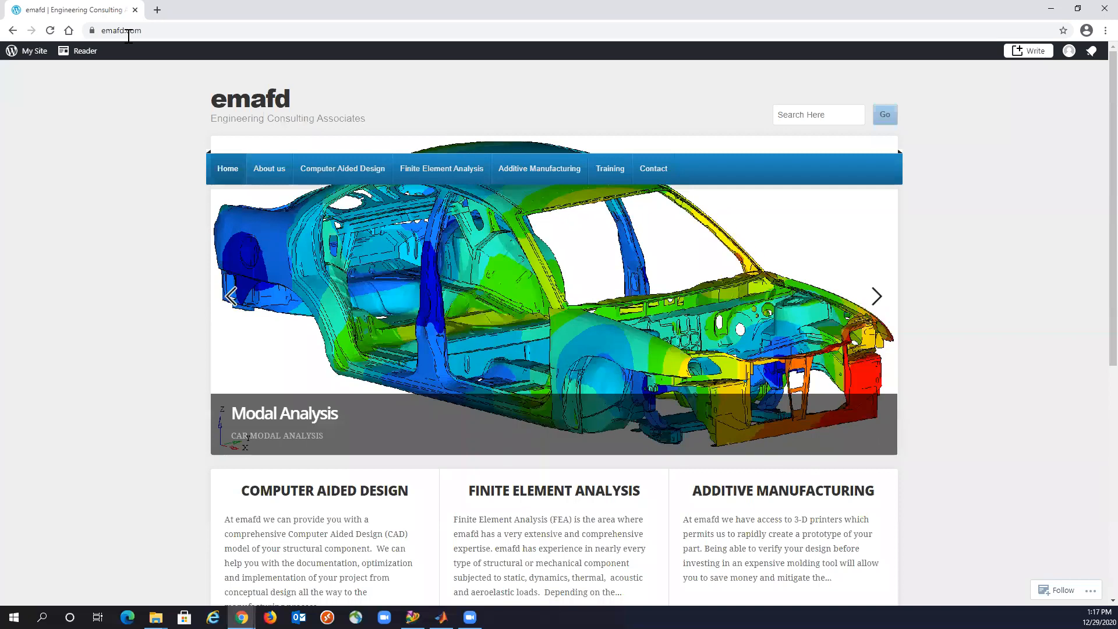
scroll(421, 262, down, 7)
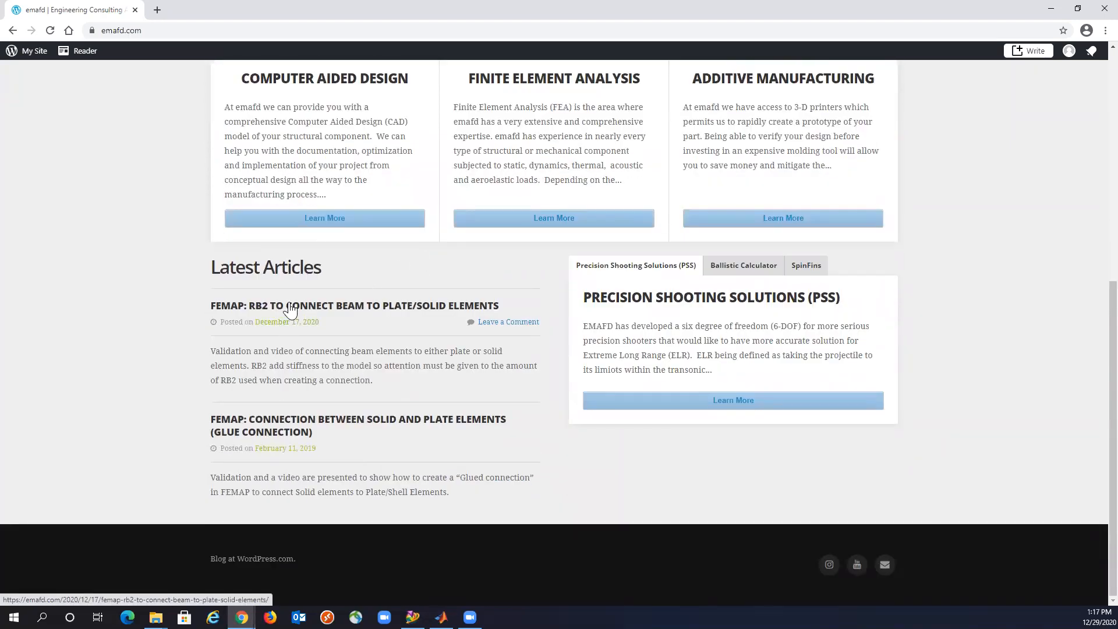
scroll(278, 431, up, 1)
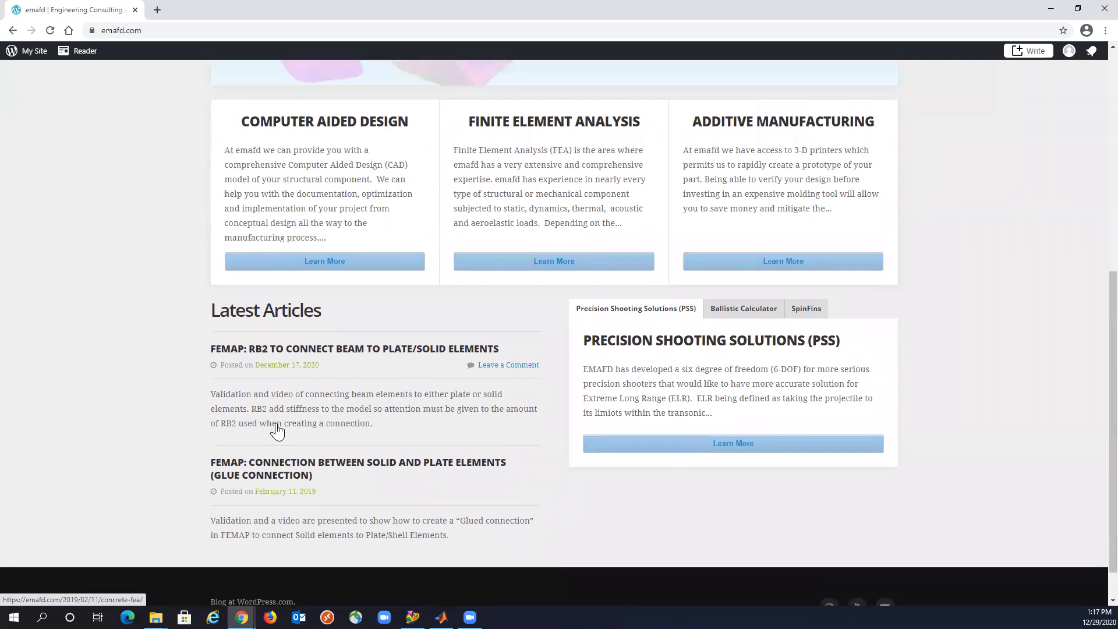
scroll(277, 431, up, 3)
scroll(297, 411, down, 3)
click(278, 452)
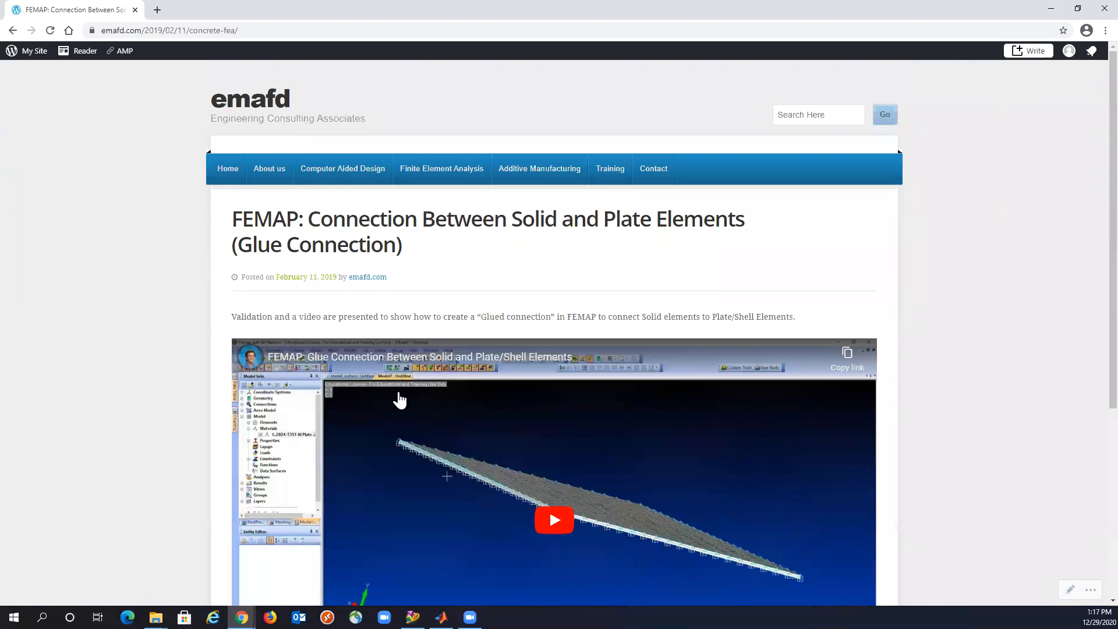
Step: Look over the glue connection article and its embedded video, and return to the emafd home page
scroll(400, 400, down, 5)
scroll(396, 401, up, 3)
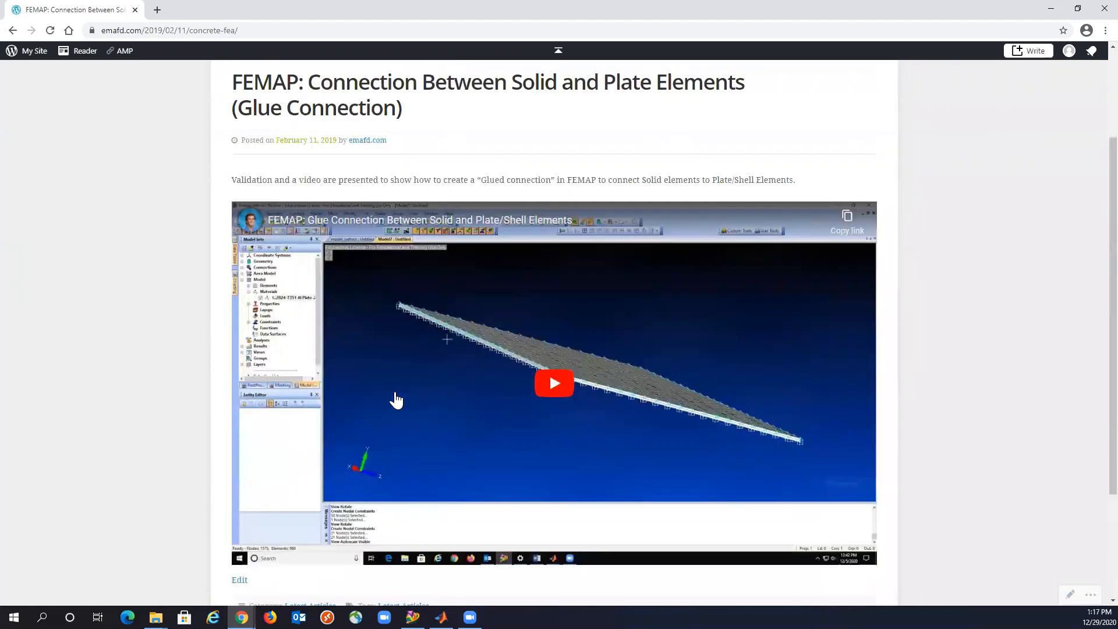
scroll(396, 401, down, 1)
scroll(396, 401, up, 3)
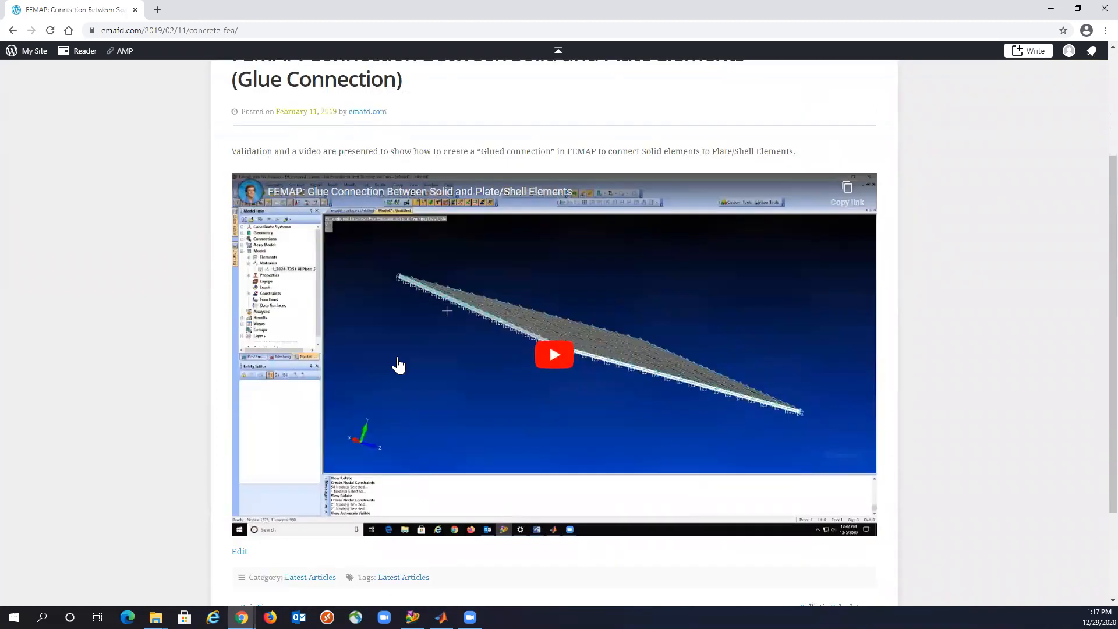
click(12, 30)
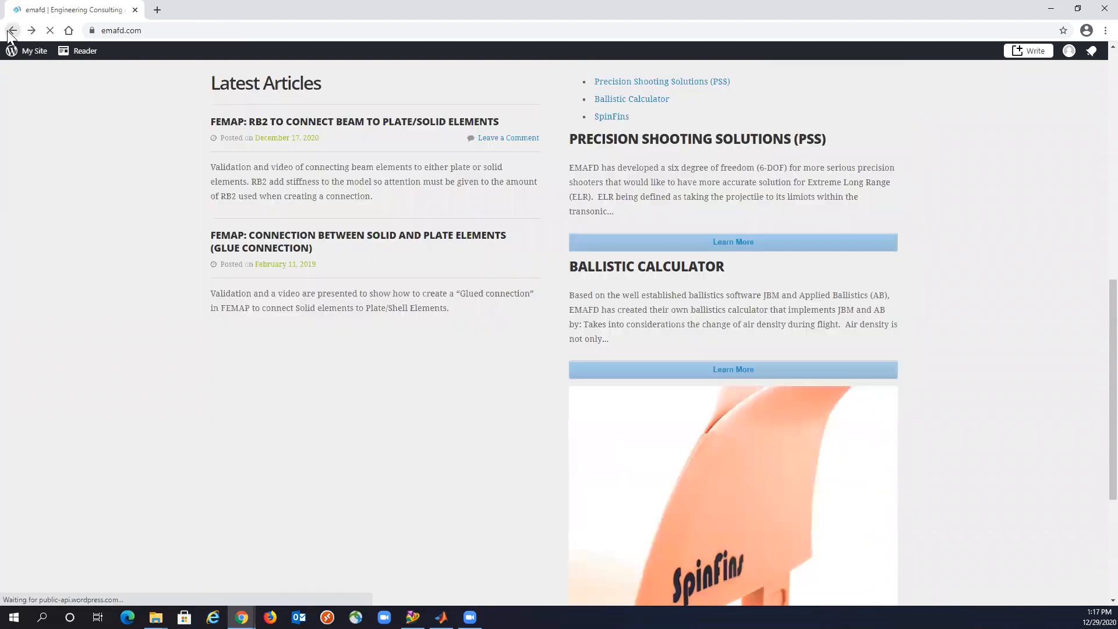
Step: Open the article on using RB2 to connect beams to plate/solid elements and examine its video and support-file download
click(341, 306)
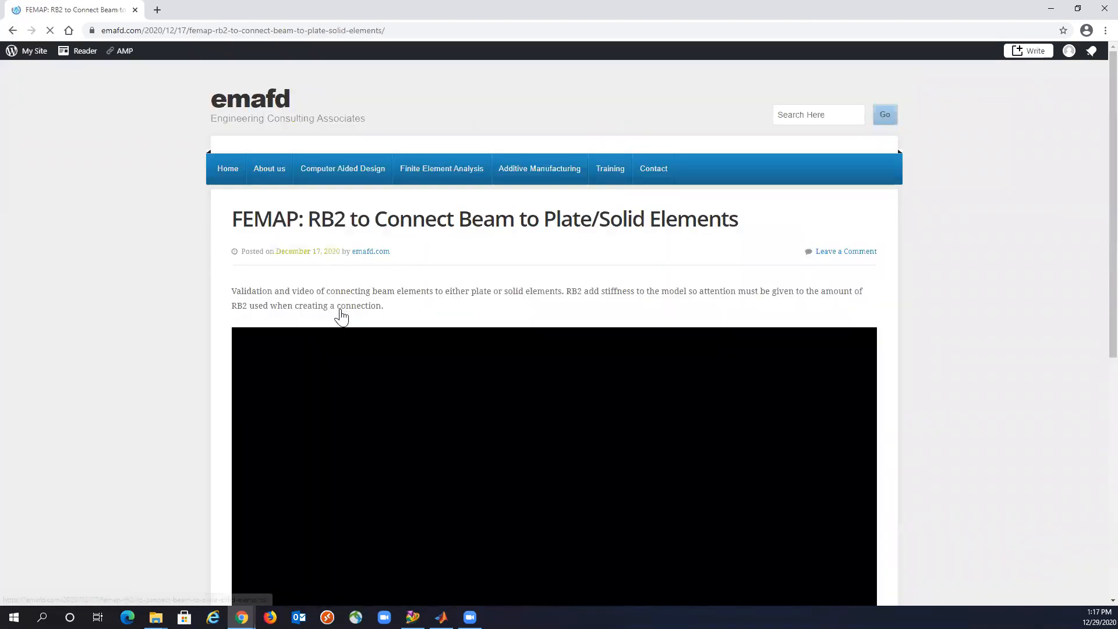
scroll(398, 388, down, 3)
scroll(398, 388, down, 3)
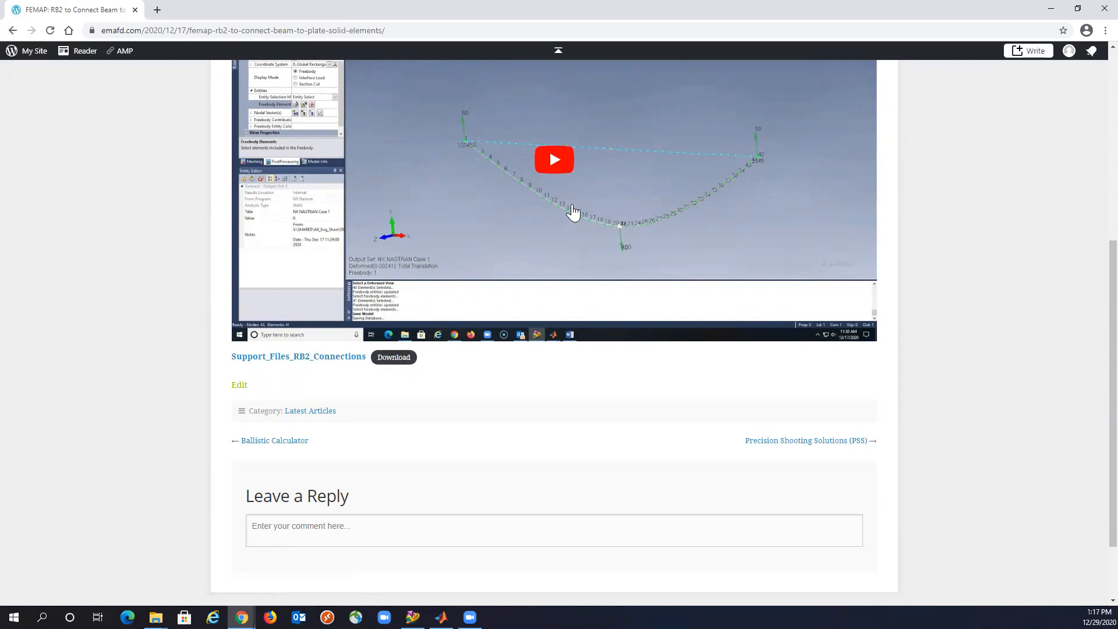
scroll(571, 208, up, 1)
scroll(571, 208, up, 2)
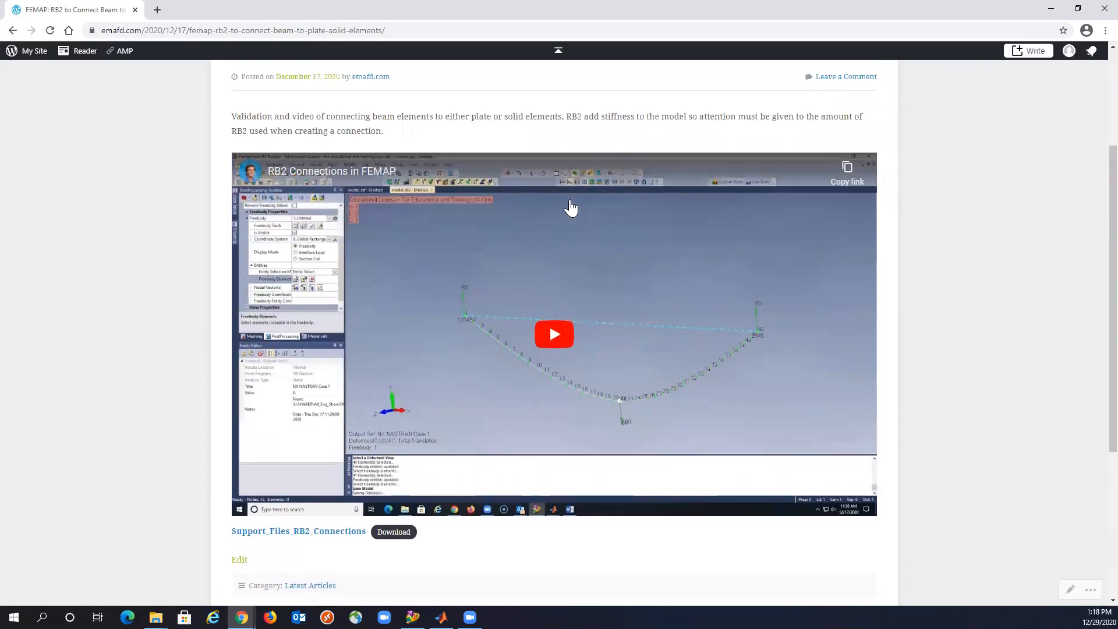
scroll(571, 208, up, 1)
scroll(570, 205, up, 2)
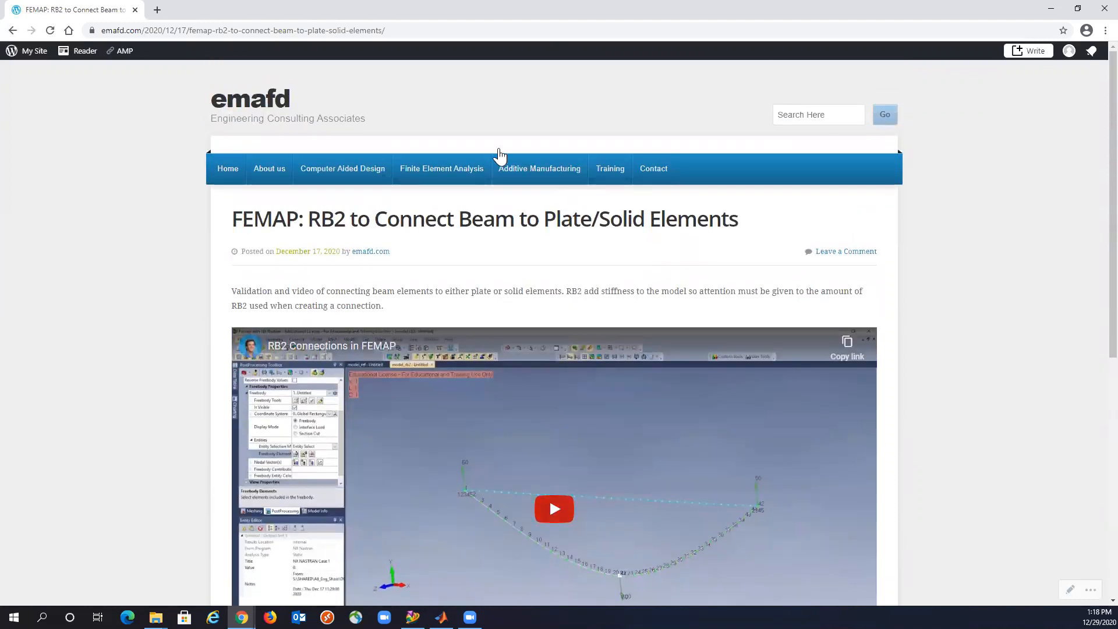
scroll(439, 201, down, 4)
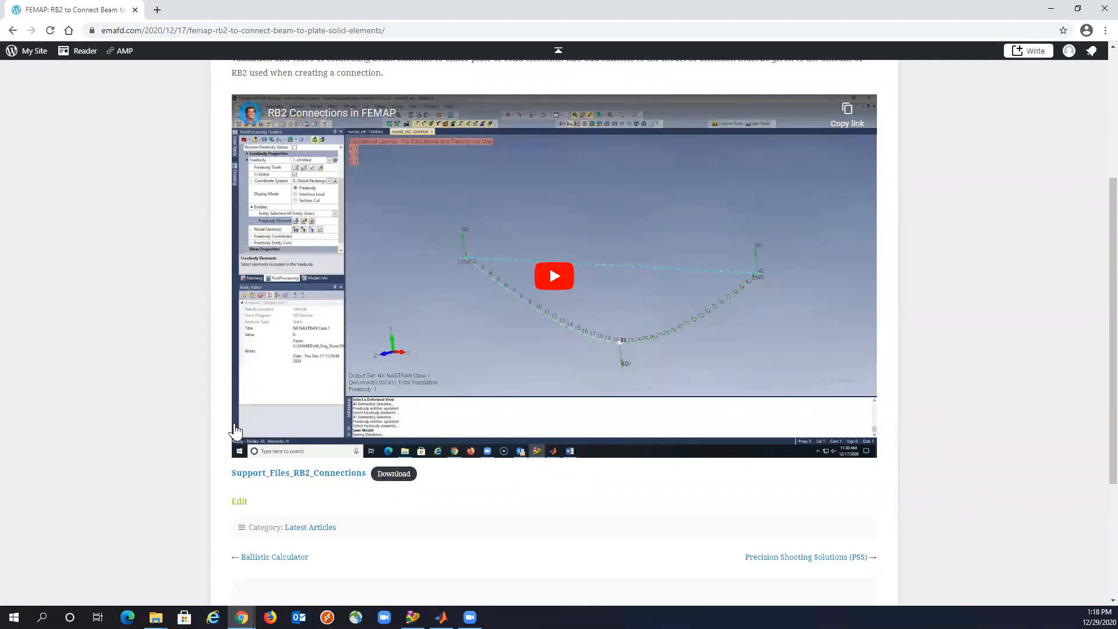
scroll(235, 431, up, 4)
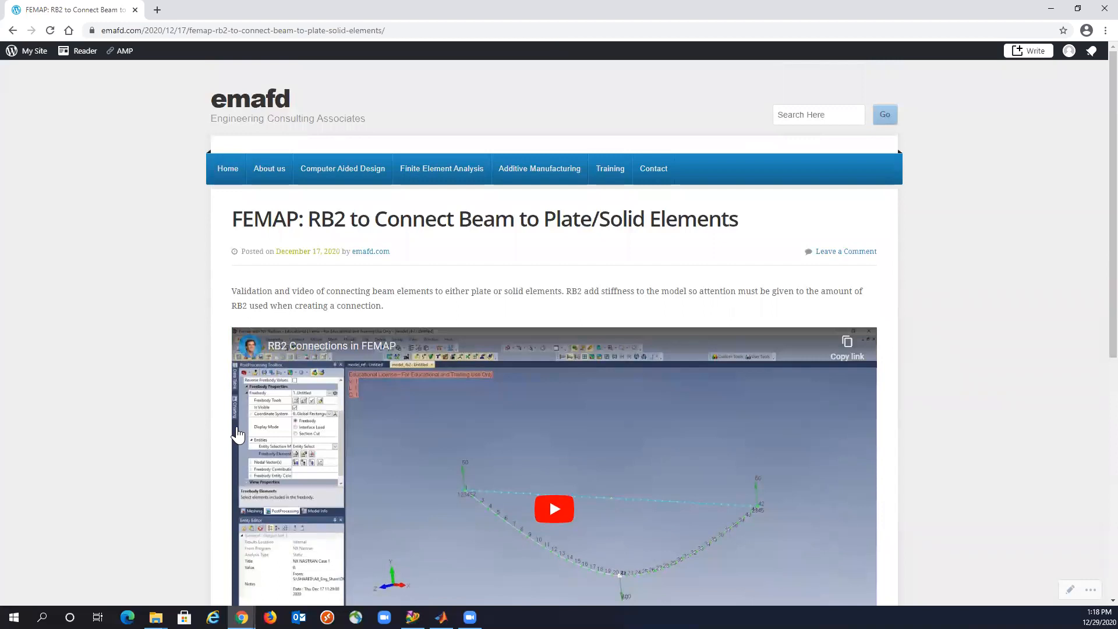